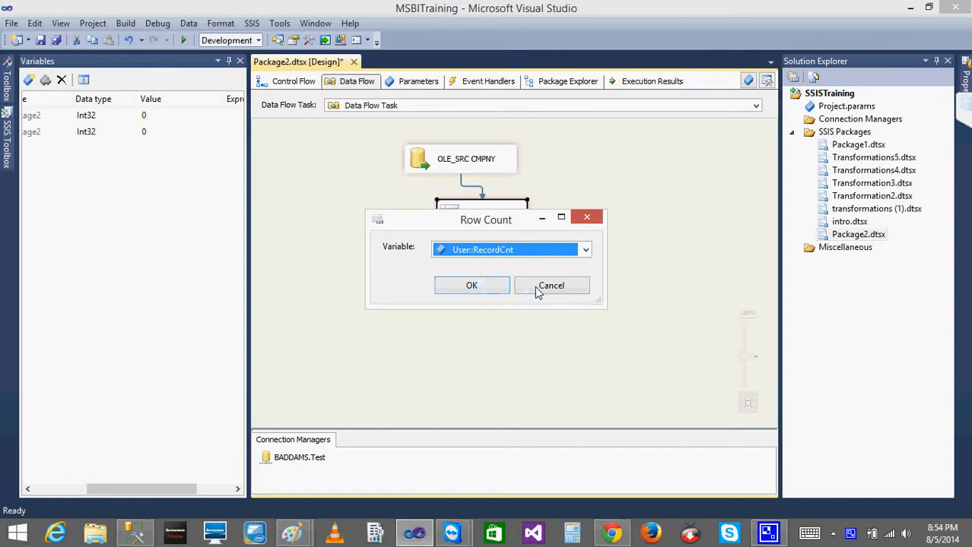
# Show the package's control flow, and switch to the CmpnYLOADRC query in SQL Server Management Studio
pyautogui.click(288, 81)
pyautogui.click(136, 535)
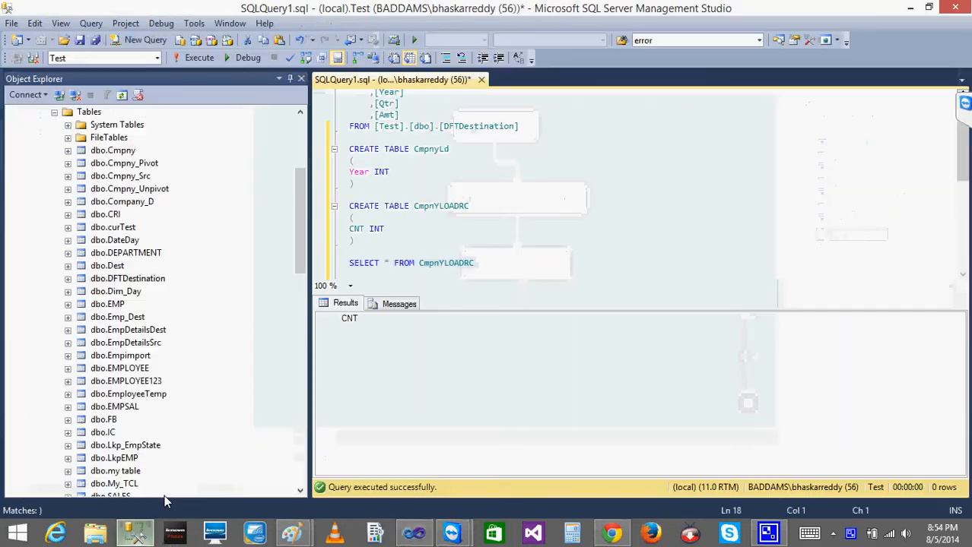
pyautogui.click(497, 205)
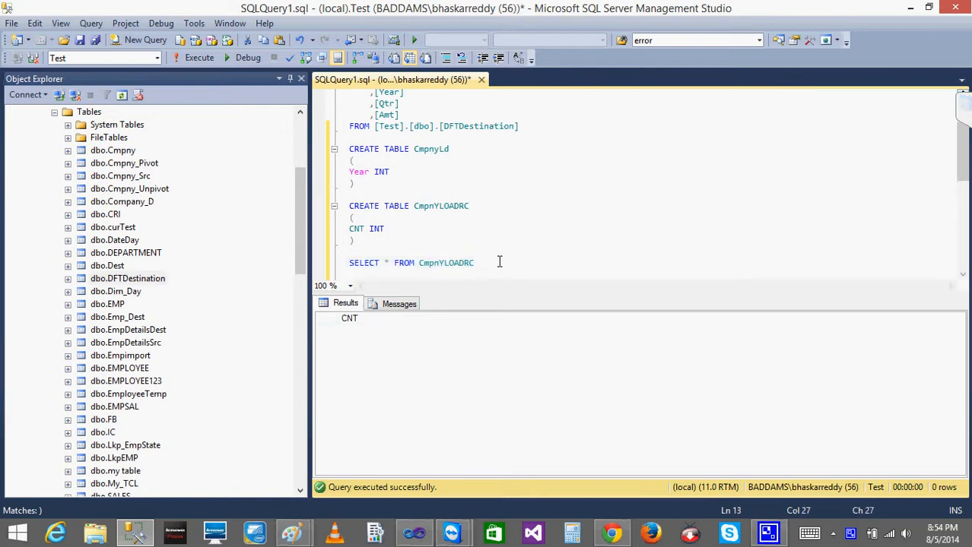
pyautogui.moveTo(498, 262); pyautogui.dragTo(327, 259)
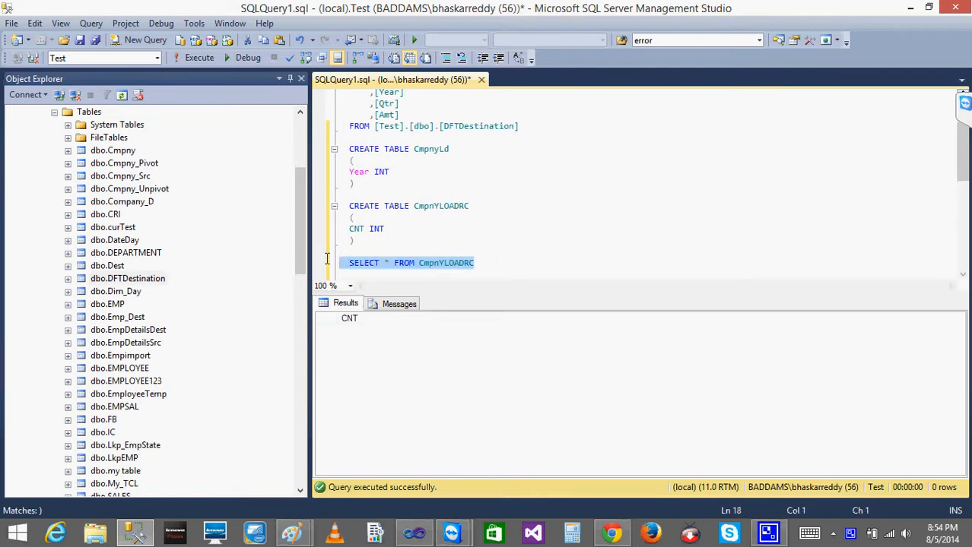
pyautogui.click(133, 537)
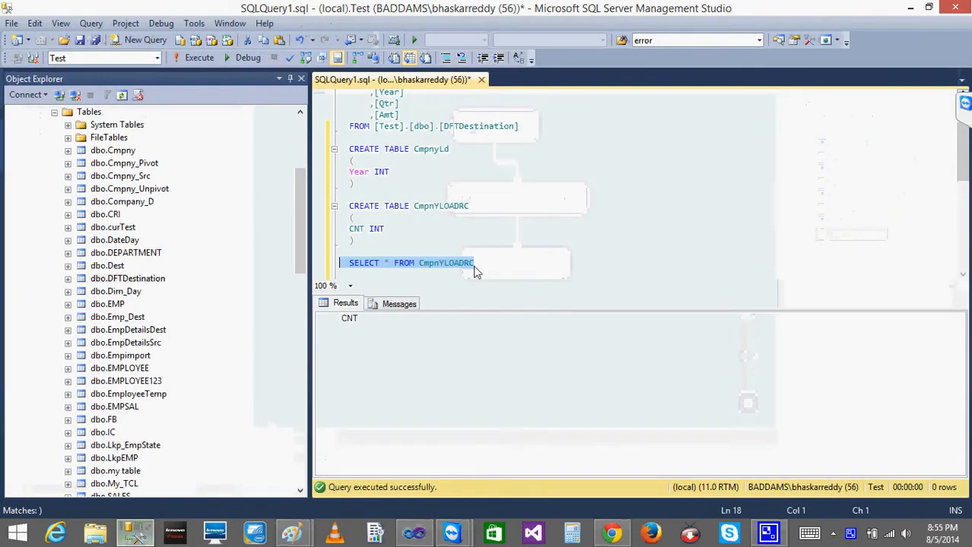
# Begin an INSERT INTO statement on a new line beneath the SELECT * FROM CmpnYLOADRC query
pyautogui.click(496, 265)
pyautogui.press('Return')
pyautogui.press('Return')
pyautogui.write('INSERT ')
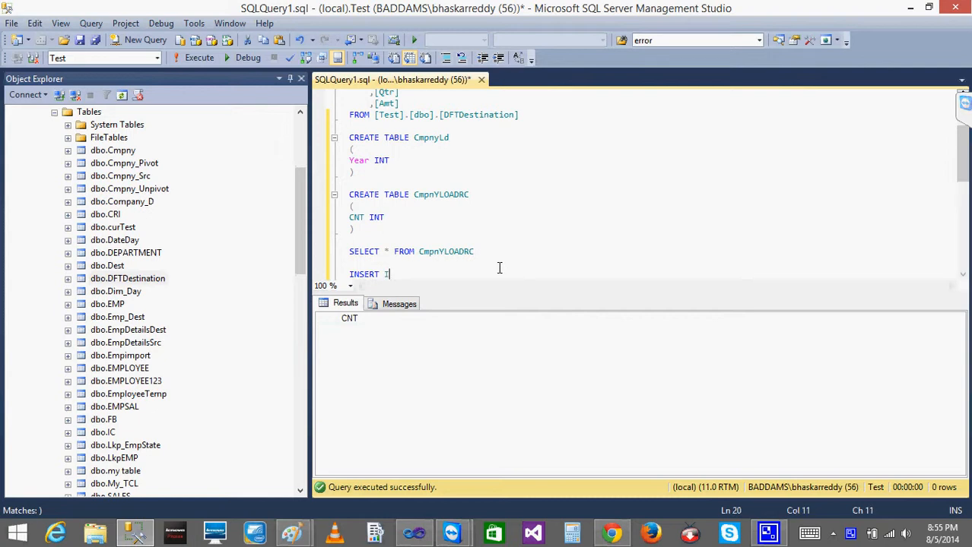
pyautogui.write('INTO')
# Copy the table name CmpnYLOADRC from the SELECT query into the INSERT INTO statement
pyautogui.press('Home')
pyautogui.press('Up')
pyautogui.press('Up')
pyautogui.press('End')
pyautogui.hotkey('shift', 'Left')
pyautogui.hotkey('shift', 'Left')
pyautogui.hotkey('shift', 'Left')
pyautogui.hotkey('shift', 'Left')
pyautogui.hotkey('shift', 'Left')
pyautogui.hotkey('shift', 'Left')
pyautogui.hotkey('shift', 'Left')
pyautogui.hotkey('shift', 'Left')
pyautogui.hotkey('shift', 'Left')
pyautogui.hotkey('shift', 'Left')
pyautogui.hotkey('shift', 'Left')
pyautogui.hotkey('ctrl', 'c')
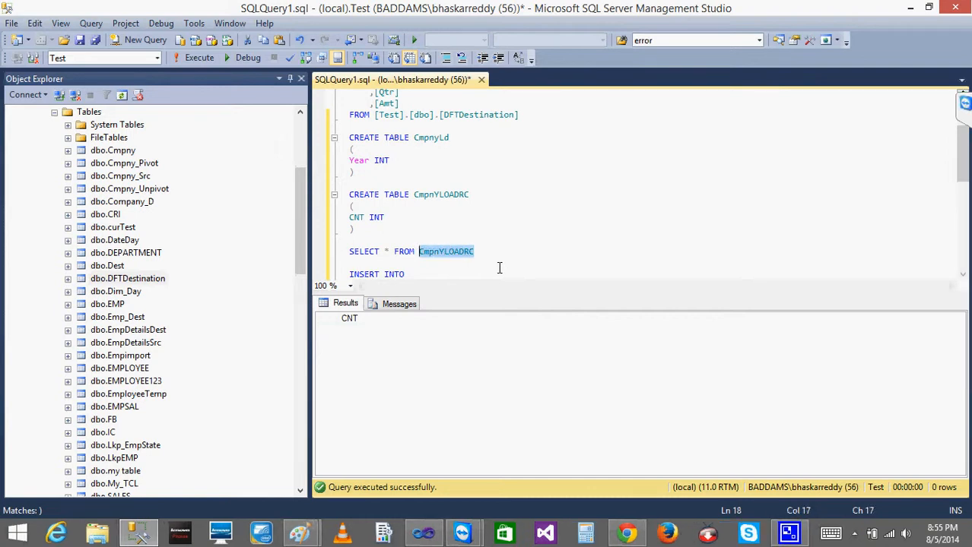
pyautogui.press('Down')
pyautogui.press('Down')
pyautogui.press('End')
pyautogui.hotkey('ctrl', 'v')
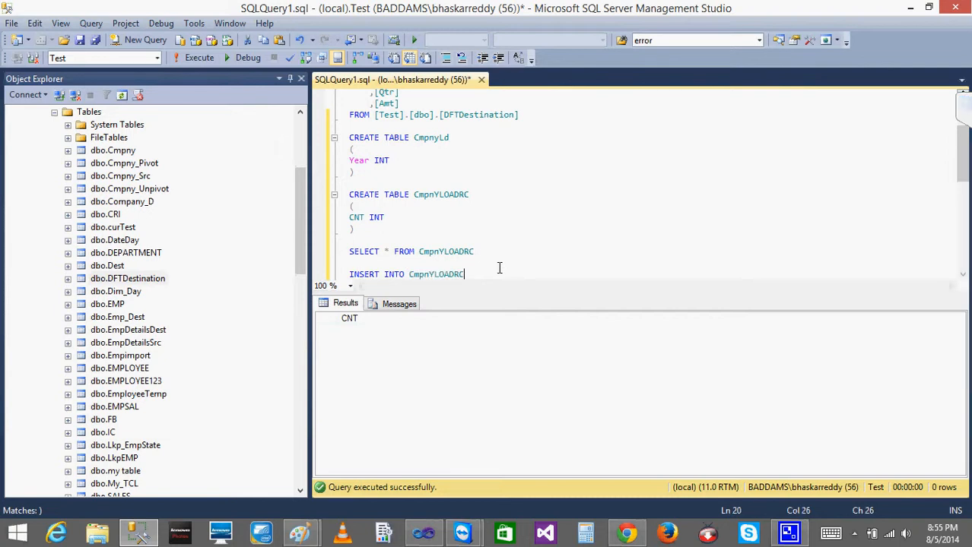
# Complete the INSERT statement with VALUES(?) on a second line and copy the whole statement
pyautogui.press('Return')
pyautogui.write('VALUE')
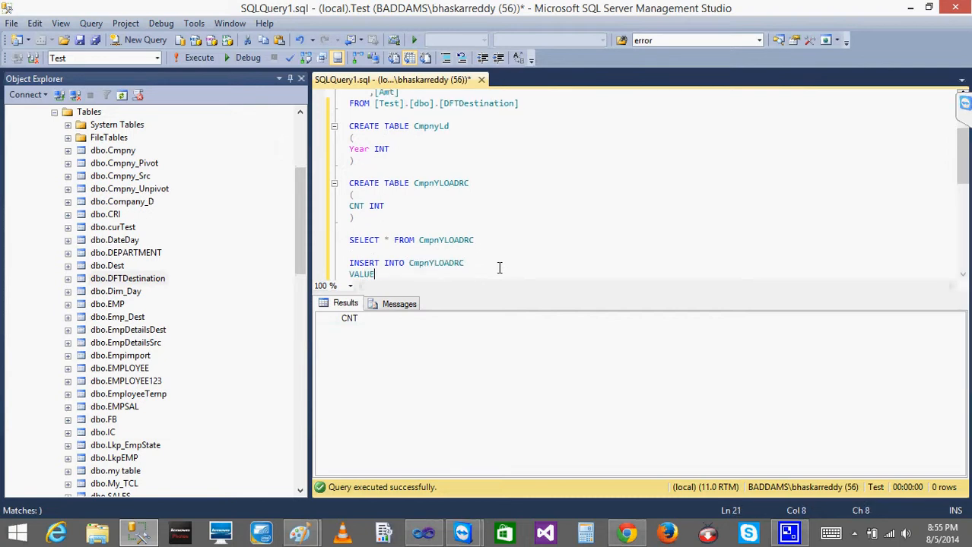
pyautogui.write('S(?)')
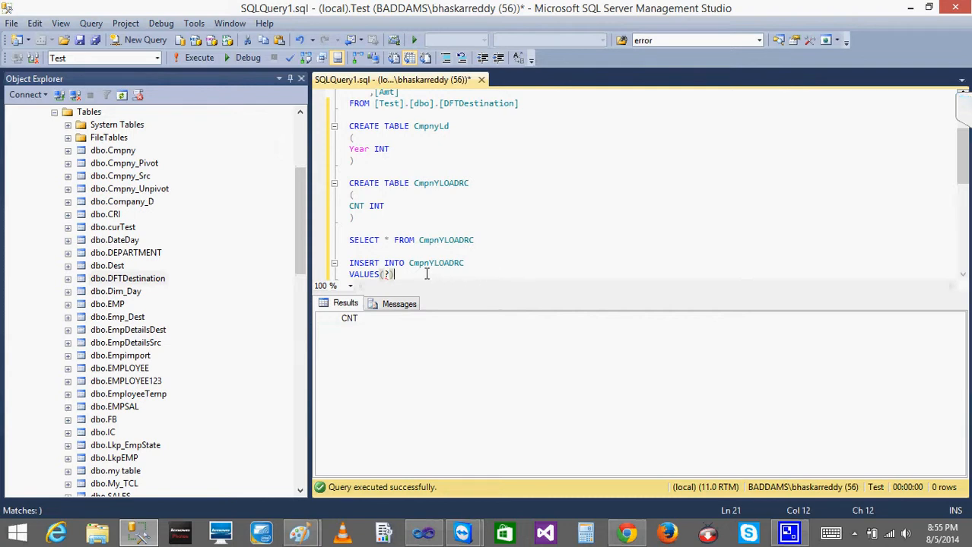
pyautogui.moveTo(394, 274); pyautogui.dragTo(348, 262)
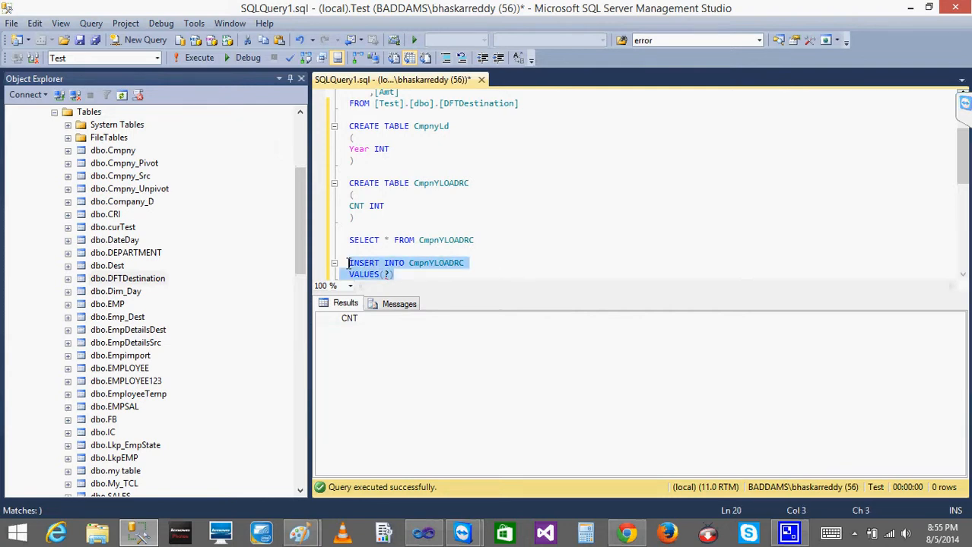
pyautogui.hotkey('ctrl', 'v')
pyautogui.hotkey('ctrl', 'z')
pyautogui.hotkey('ctrl', 'c')
# Switch back to Visual Studio and set the Variables pane to auto-hide
pyautogui.click(424, 534)
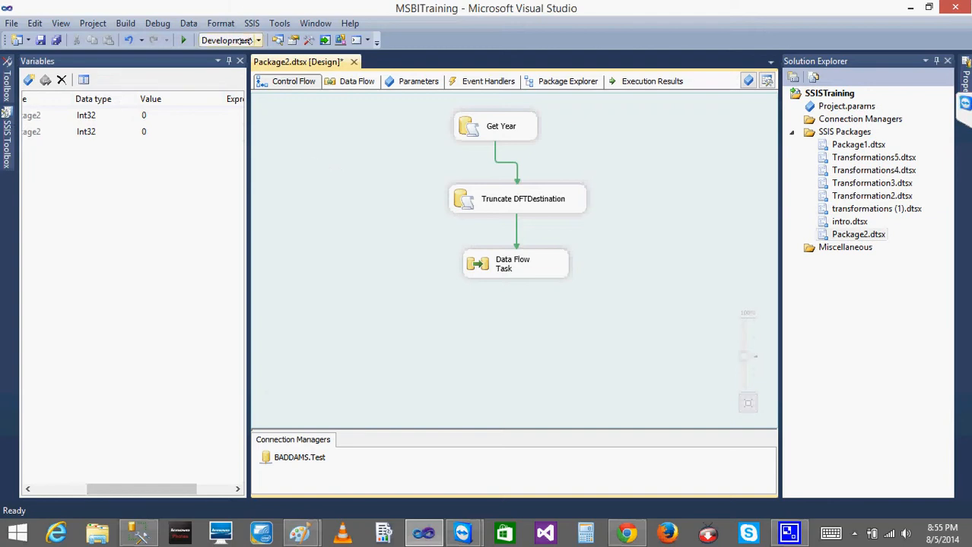
pyautogui.click(219, 60)
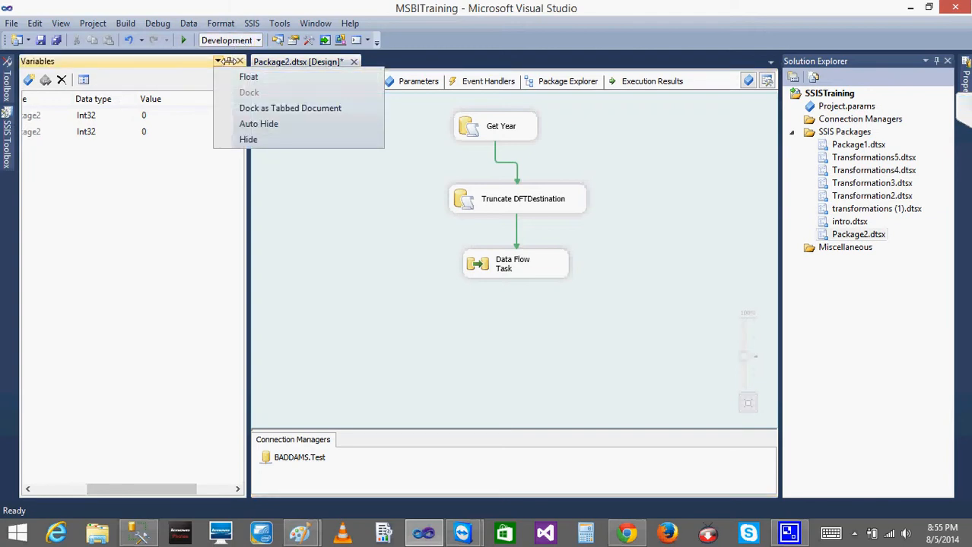
pyautogui.click(258, 124)
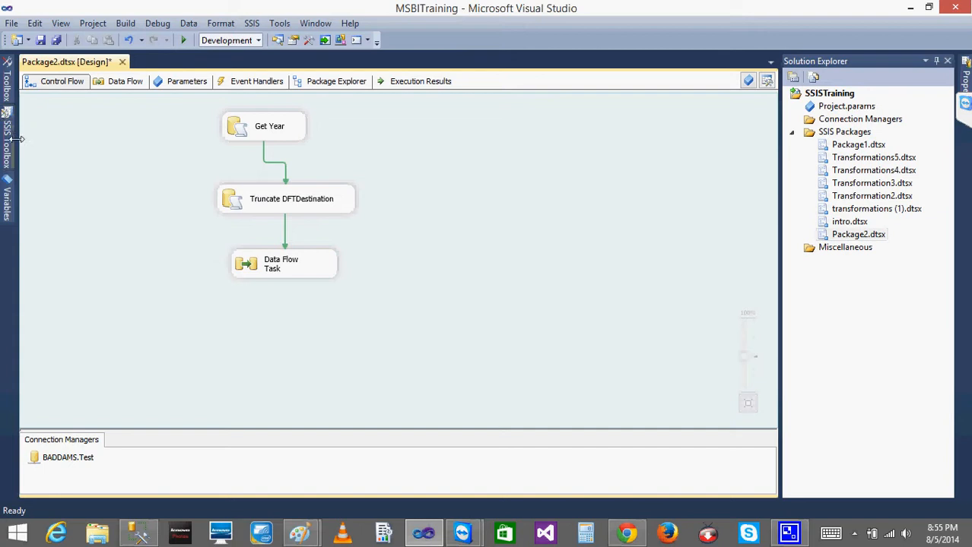
# Add an Execute SQL Task below the Data Flow Task and connect the Data Flow Task to it
pyautogui.click(6, 112)
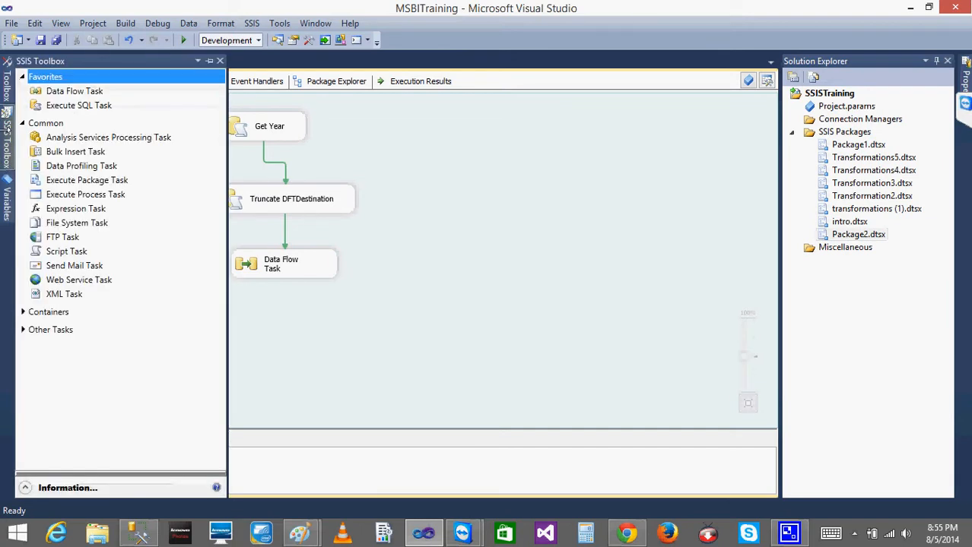
pyautogui.moveTo(76, 105); pyautogui.dragTo(262, 330)
pyautogui.click(287, 268)
pyautogui.moveTo(295, 298); pyautogui.dragTo(308, 339)
pyautogui.click(317, 350)
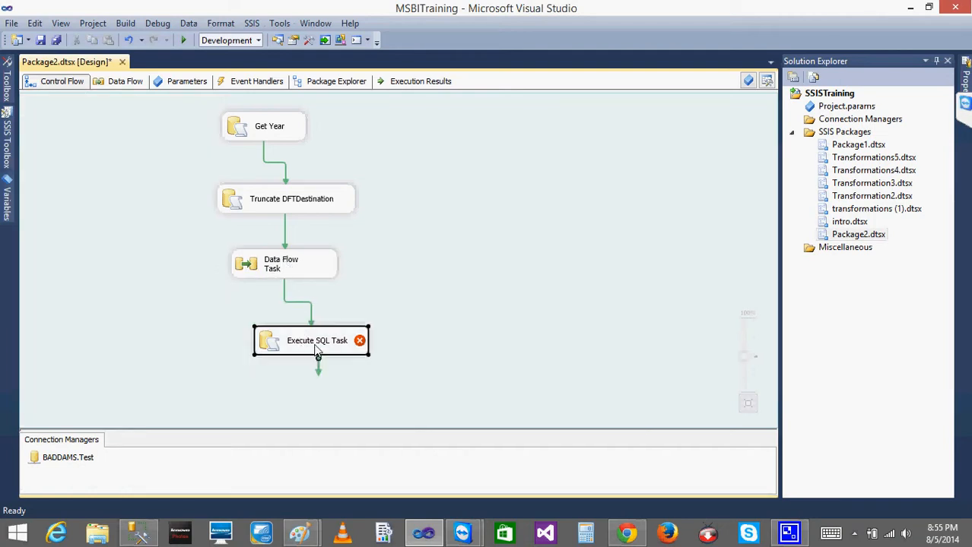
# Rename the new Execute SQL Task as Update Record Cnt
pyautogui.click(318, 346)
pyautogui.write('Up')
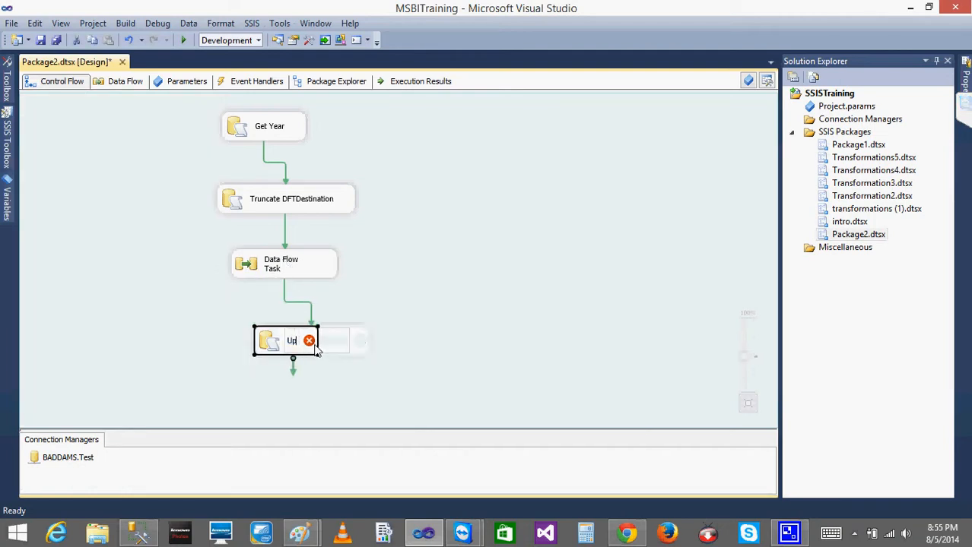
pyautogui.write('date Rcord')
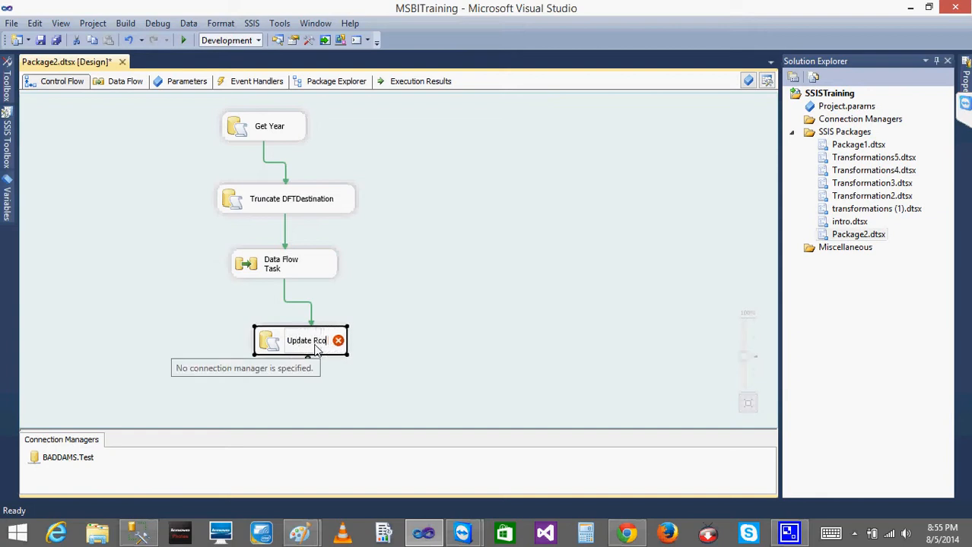
pyautogui.press('BackSpace')
pyautogui.press('BackSpace')
pyautogui.press('BackSpace')
pyautogui.press('BackSpace')
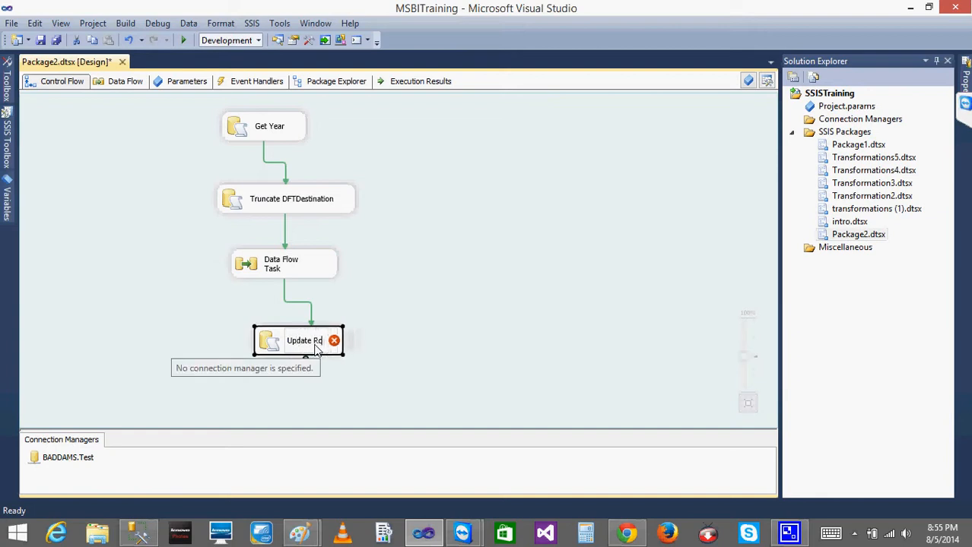
pyautogui.write('ecord C')
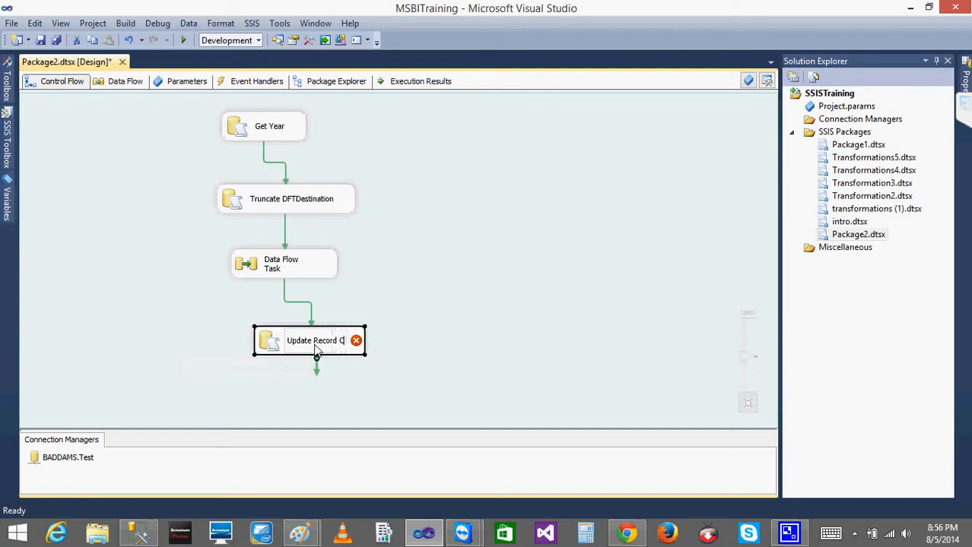
pyautogui.write('nt')
pyautogui.click(465, 357)
# Open the Update Record Cnt task for editing and set its connection to BADDAMS.Test
pyautogui.doubleClick(275, 343)
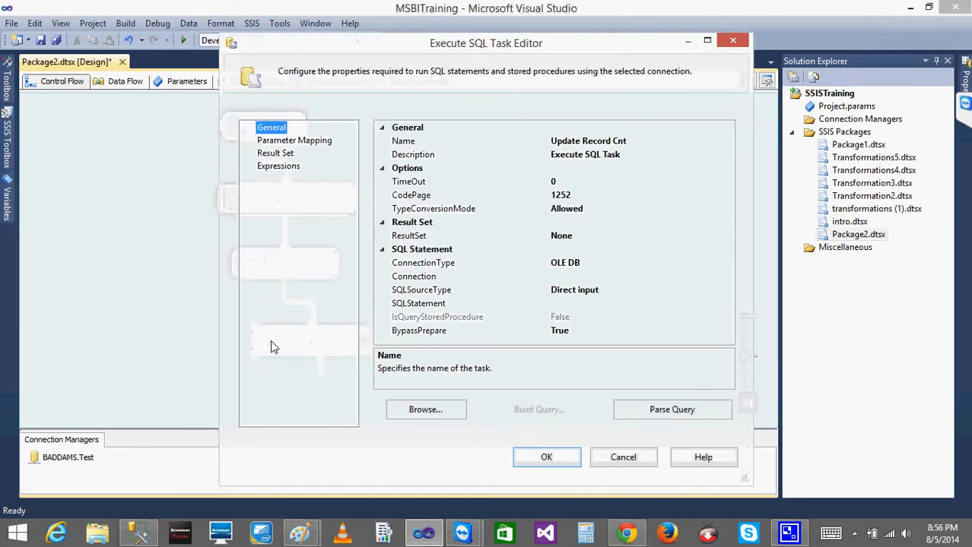
pyautogui.click(657, 278)
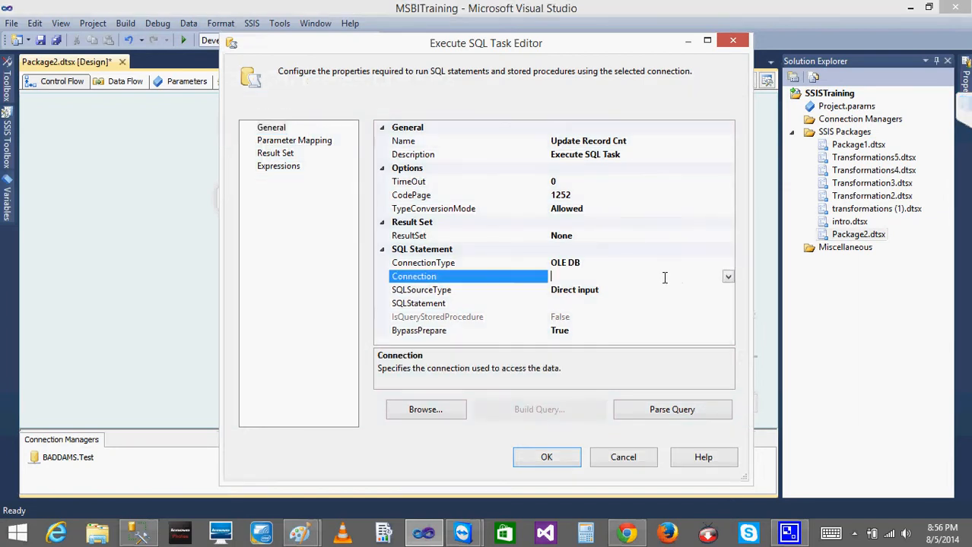
pyautogui.click(728, 276)
pyautogui.click(606, 303)
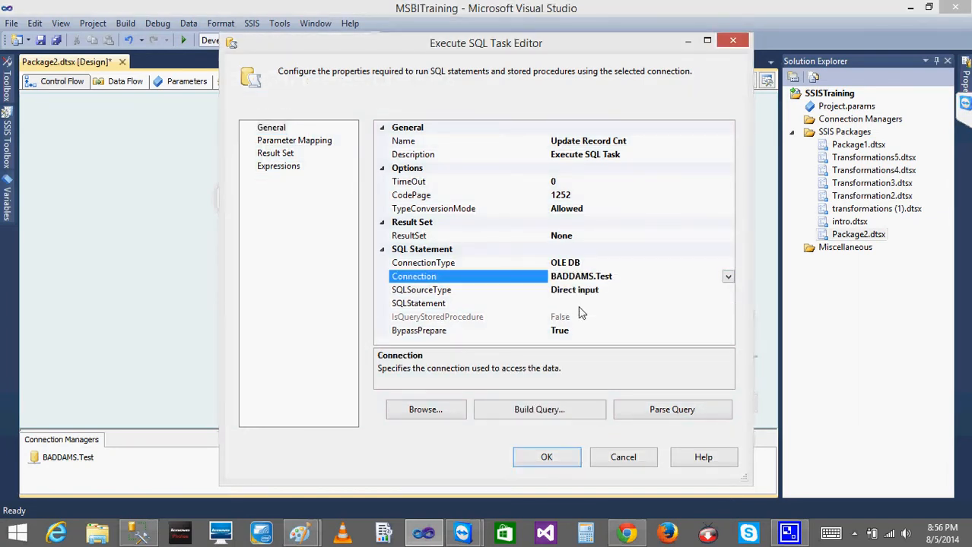
# Set the task's SQL statement to the copied INSERT INTO CmpnYLOADRC VALUES(?)
pyautogui.click(579, 306)
pyautogui.click(728, 305)
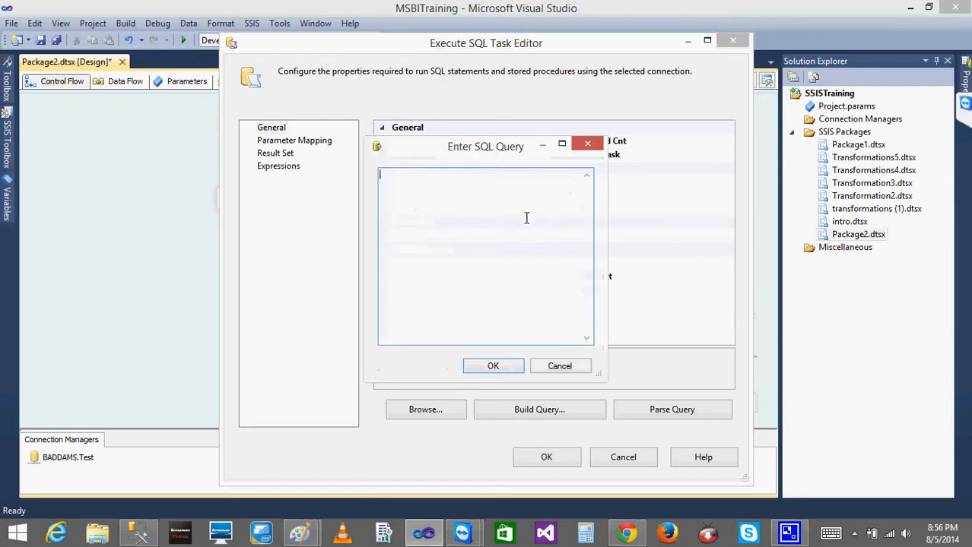
pyautogui.hotkey('ctrl', 'v')
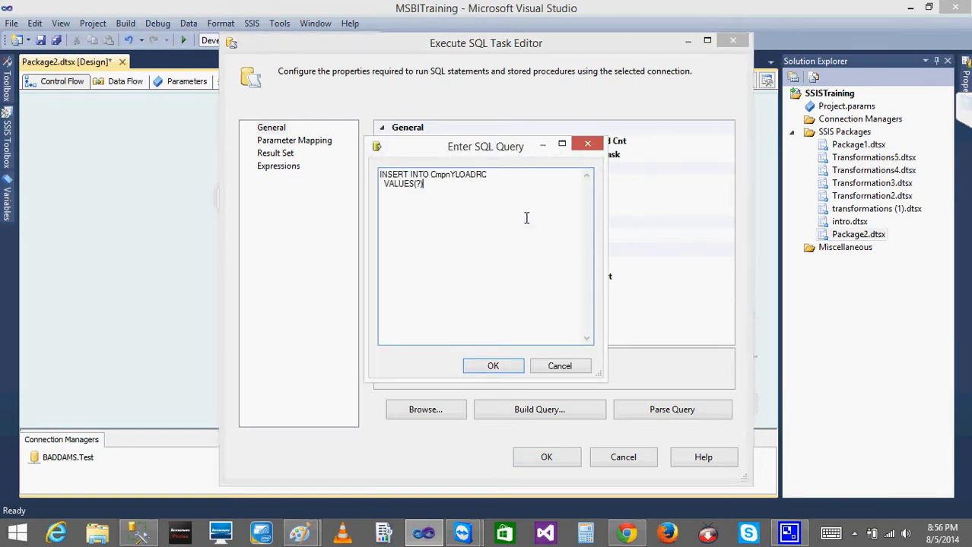
pyautogui.click(492, 366)
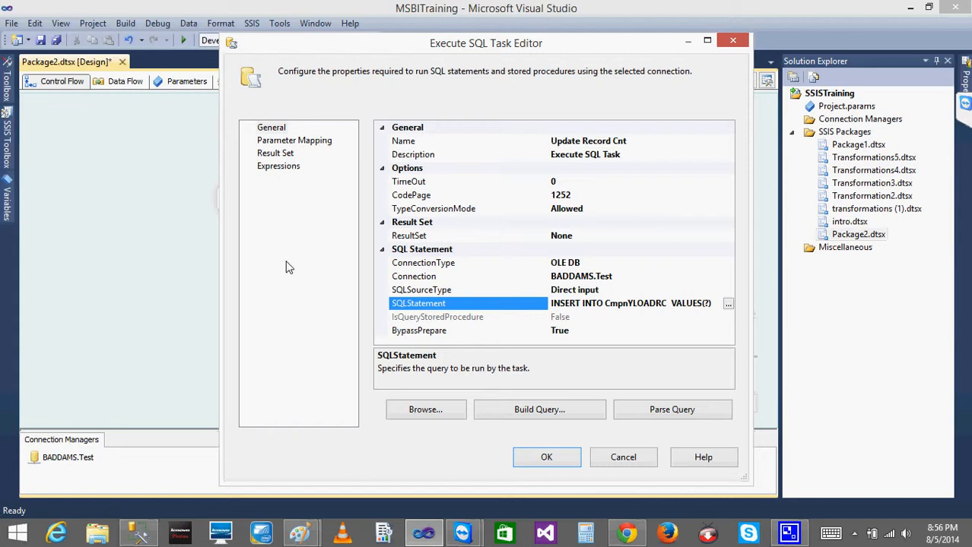
# Add a parameter mapping to the task, widen the variable name column, and choose the variable User::RecordCnt
pyautogui.click(284, 143)
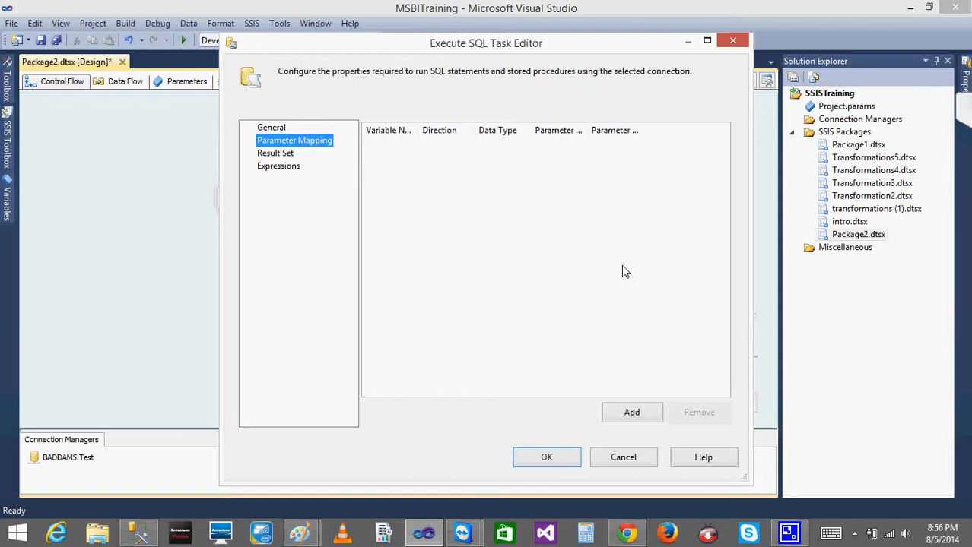
pyautogui.click(643, 420)
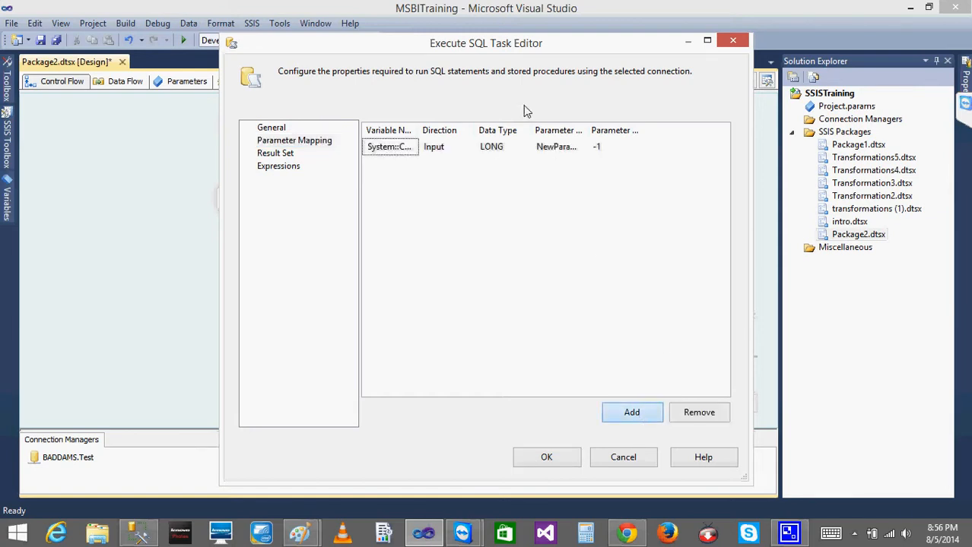
pyautogui.moveTo(418, 130); pyautogui.dragTo(494, 135)
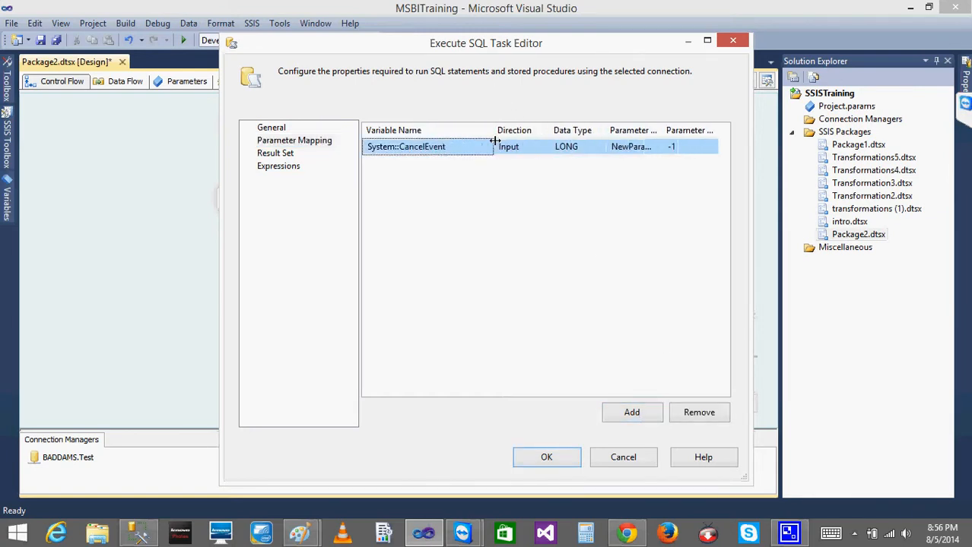
pyautogui.click(469, 150)
pyautogui.click(486, 146)
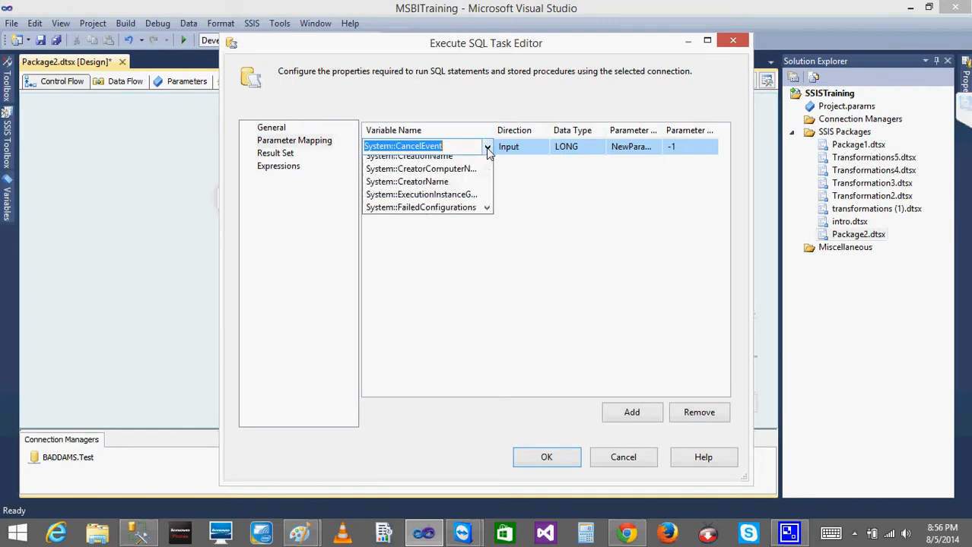
pyautogui.moveTo(490, 182); pyautogui.dragTo(485, 249)
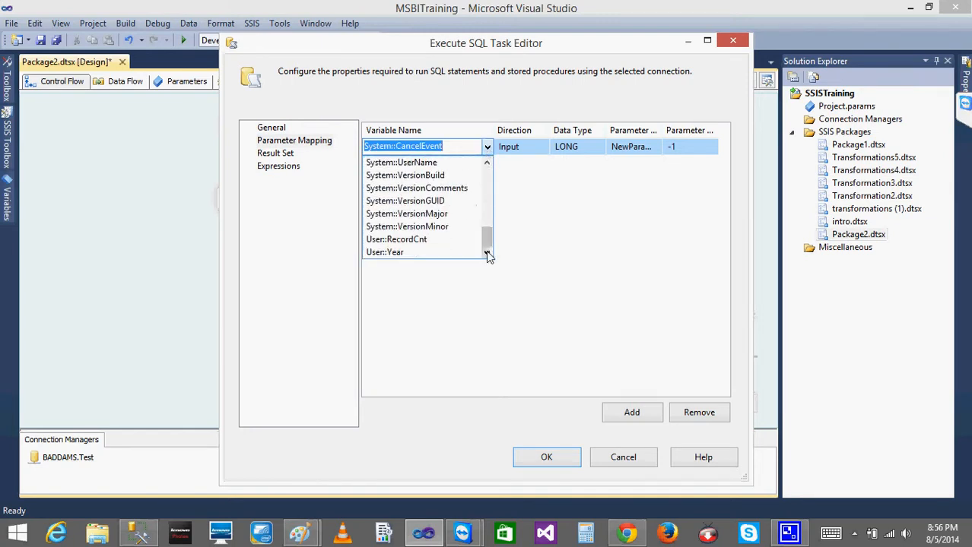
pyautogui.click(426, 240)
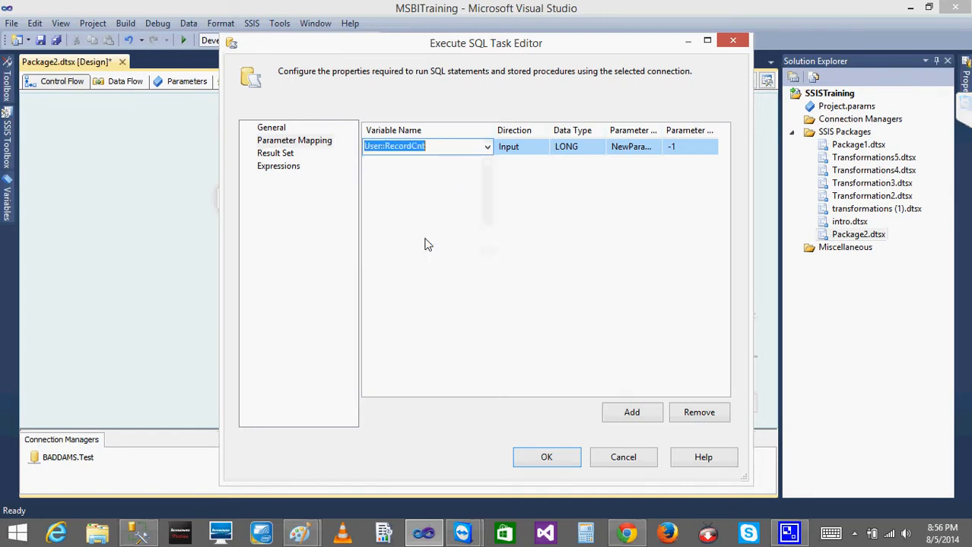
# Keep Input as the direction and LONG as the data type of the User::RecordCnt mapping, and set its parameter name to 0
pyautogui.click(519, 149)
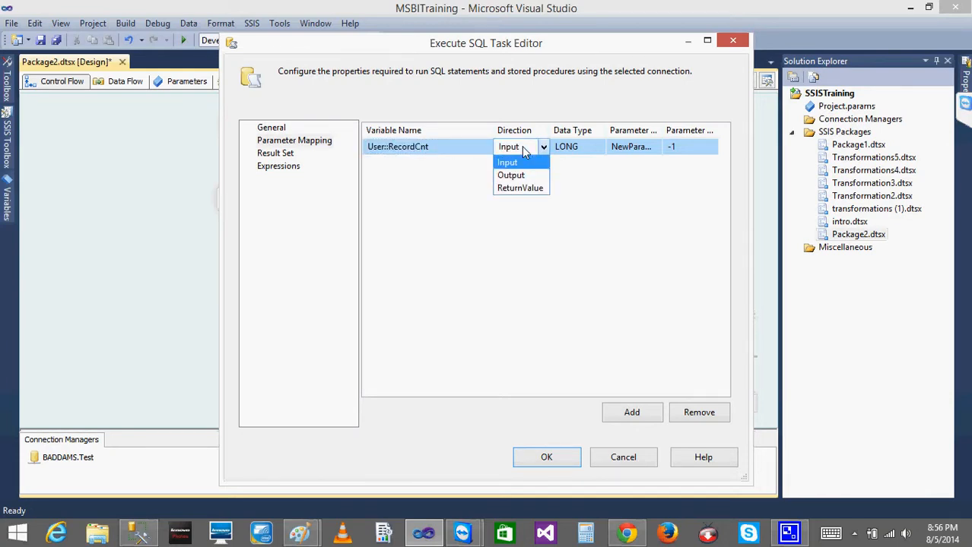
pyautogui.click(523, 151)
pyautogui.click(576, 150)
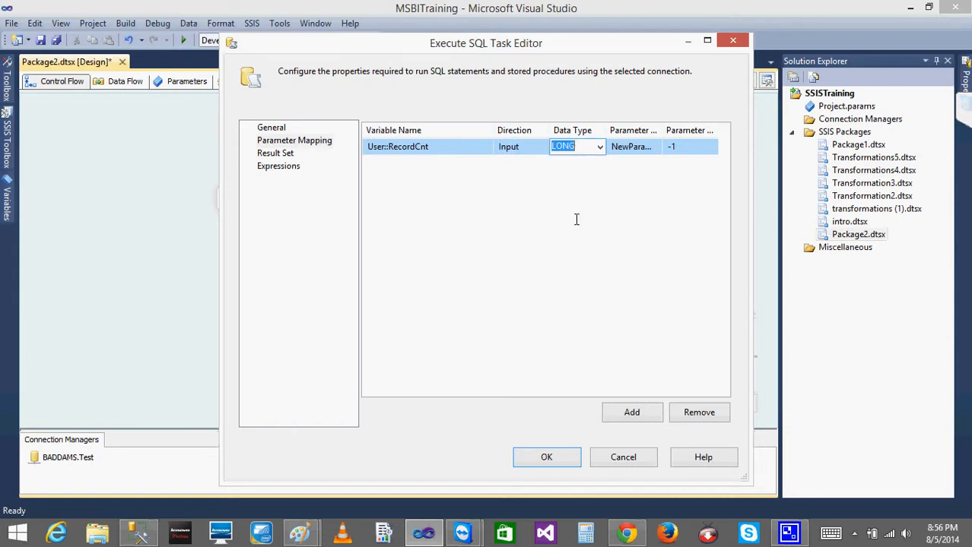
pyautogui.click(632, 146)
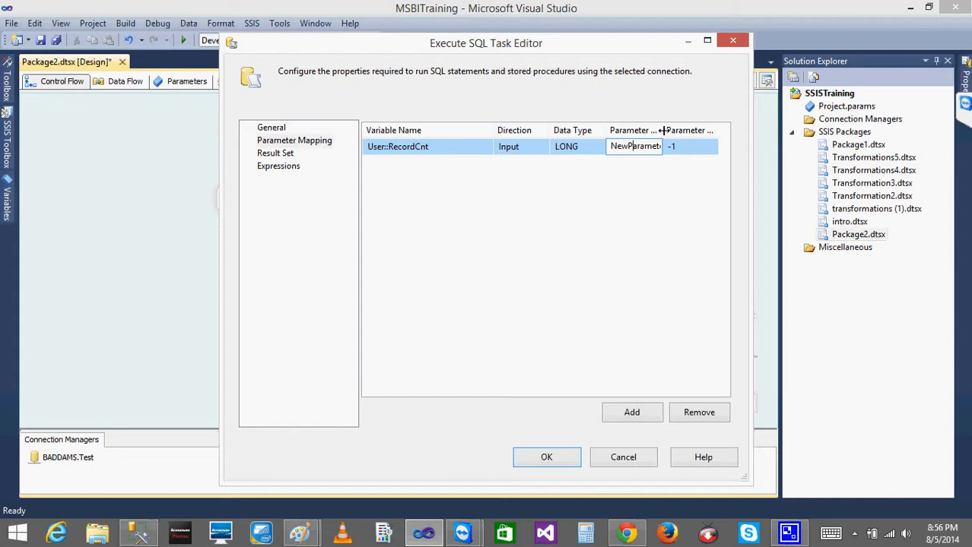
pyautogui.moveTo(660, 130); pyautogui.dragTo(687, 138)
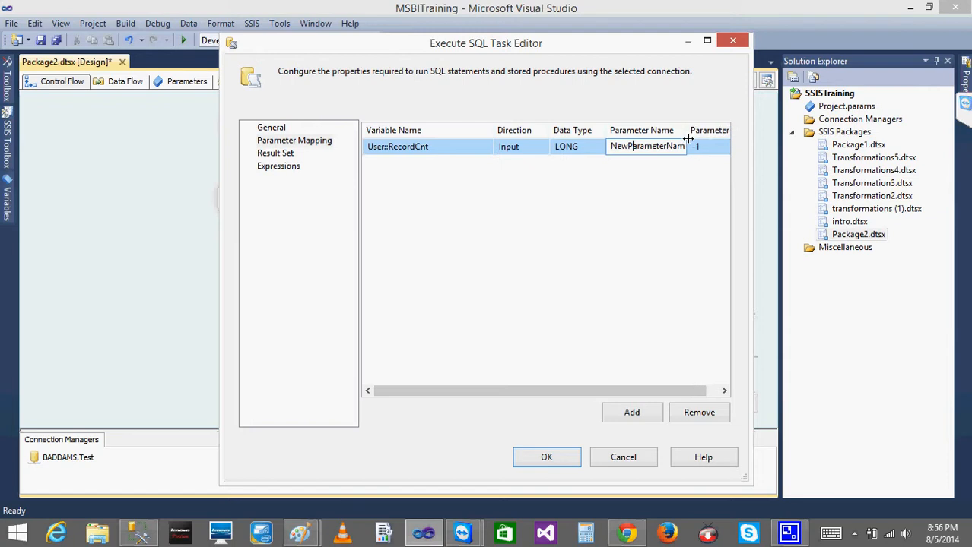
pyautogui.click(633, 149)
pyautogui.press('End')
pyautogui.doubleClick(633, 149)
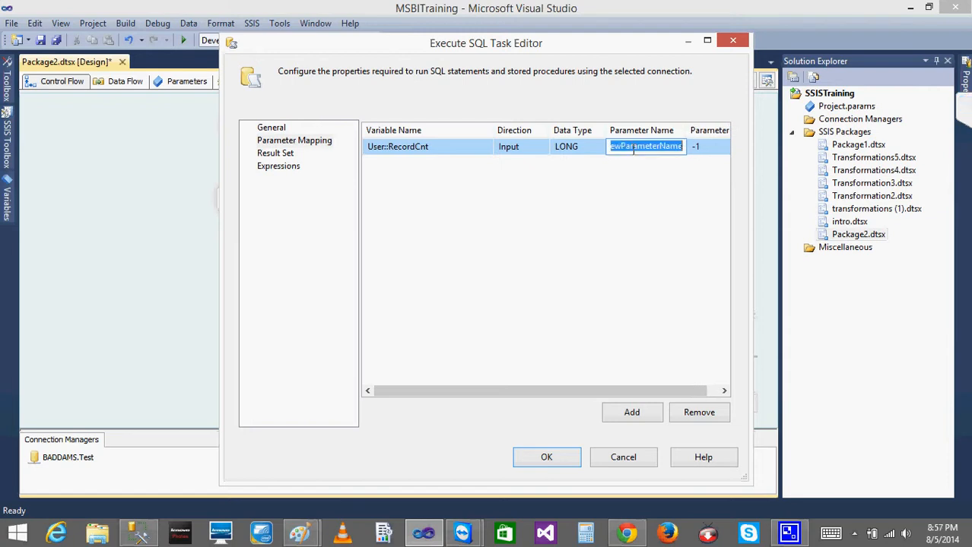
pyautogui.write('0')
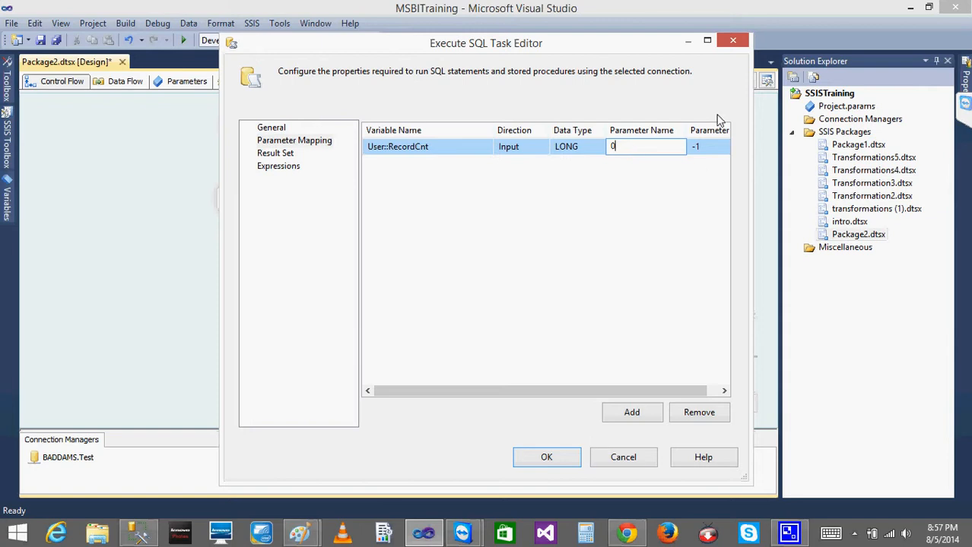
# Resize the parameter name and size columns and review each setting of the User::RecordCnt mapping
pyautogui.moveTo(685, 127); pyautogui.dragTo(721, 130)
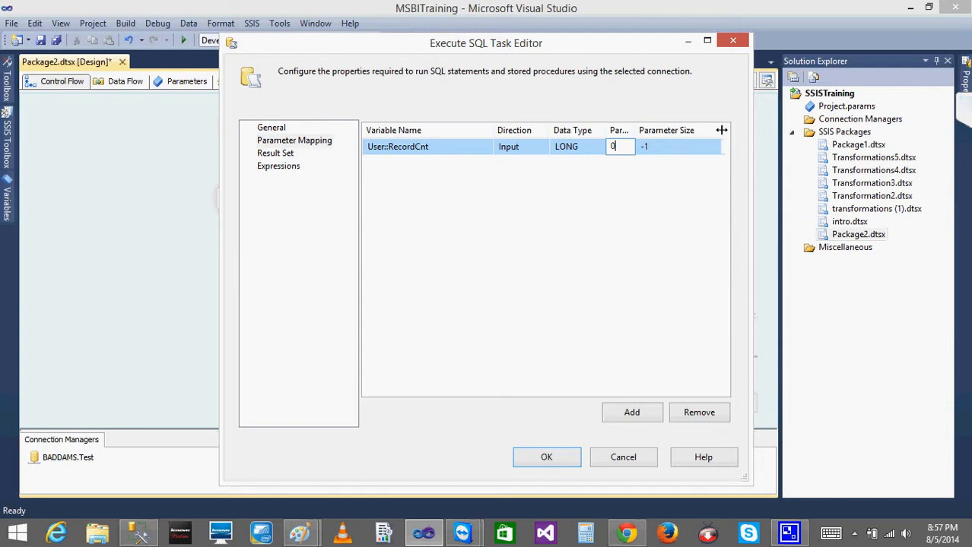
pyautogui.moveTo(636, 130); pyautogui.dragTo(688, 126)
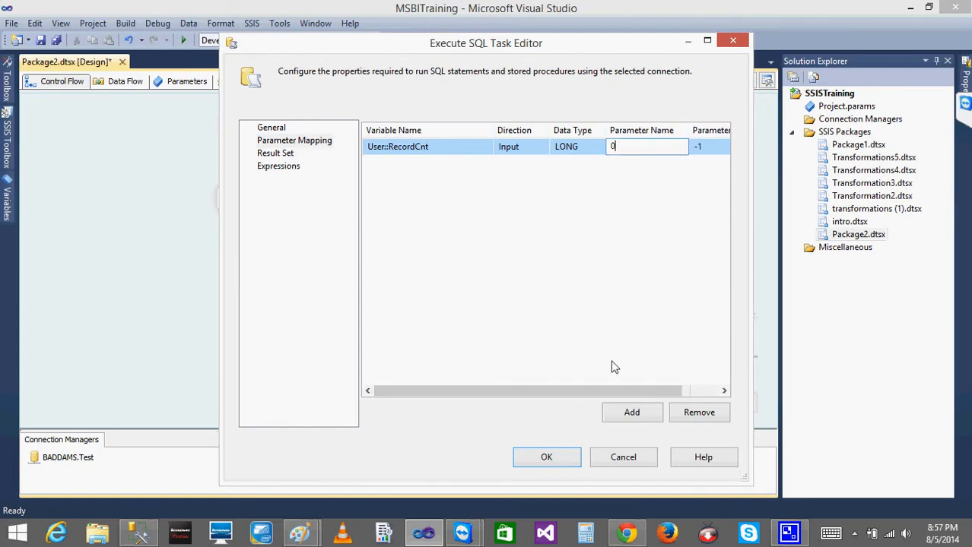
pyautogui.moveTo(575, 389); pyautogui.dragTo(639, 389)
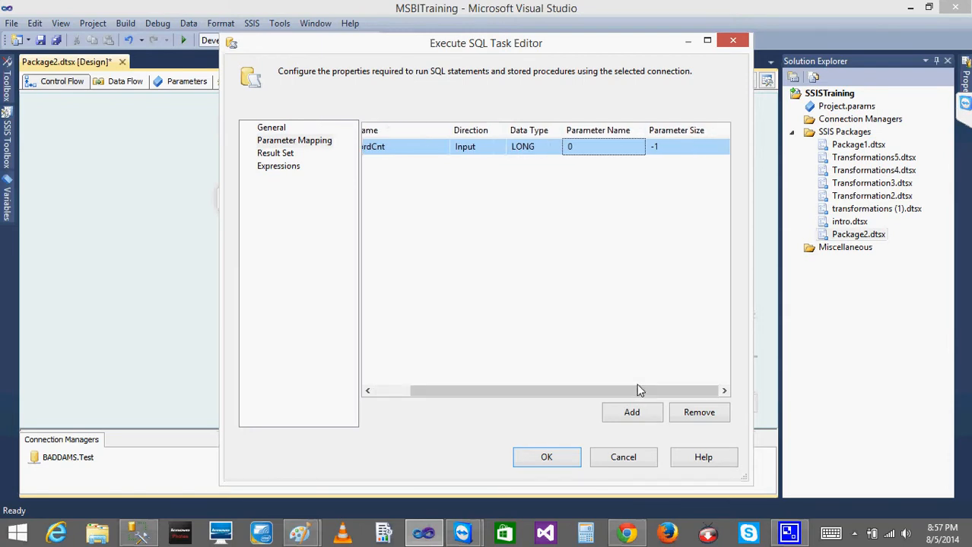
pyautogui.click(662, 151)
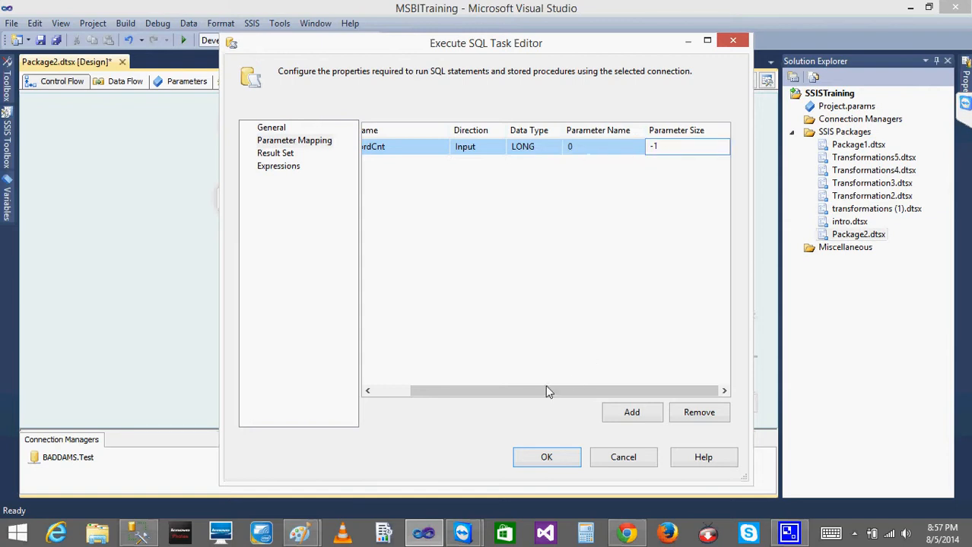
pyautogui.moveTo(528, 398); pyautogui.dragTo(441, 393)
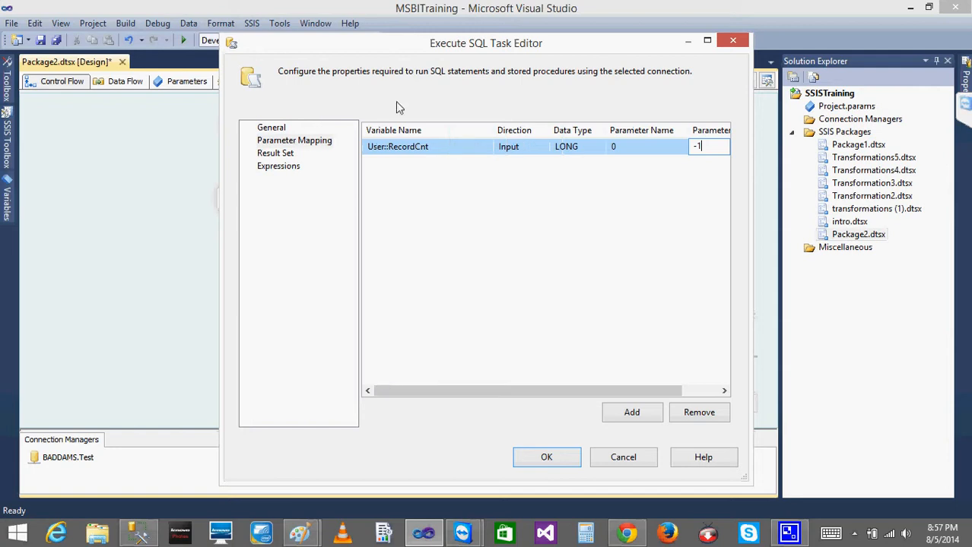
pyautogui.click(449, 147)
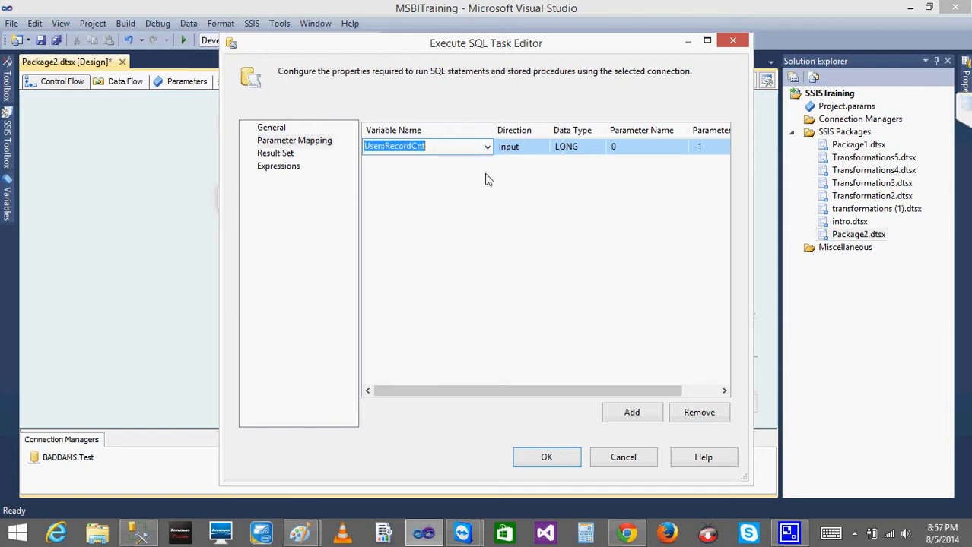
pyautogui.click(448, 148)
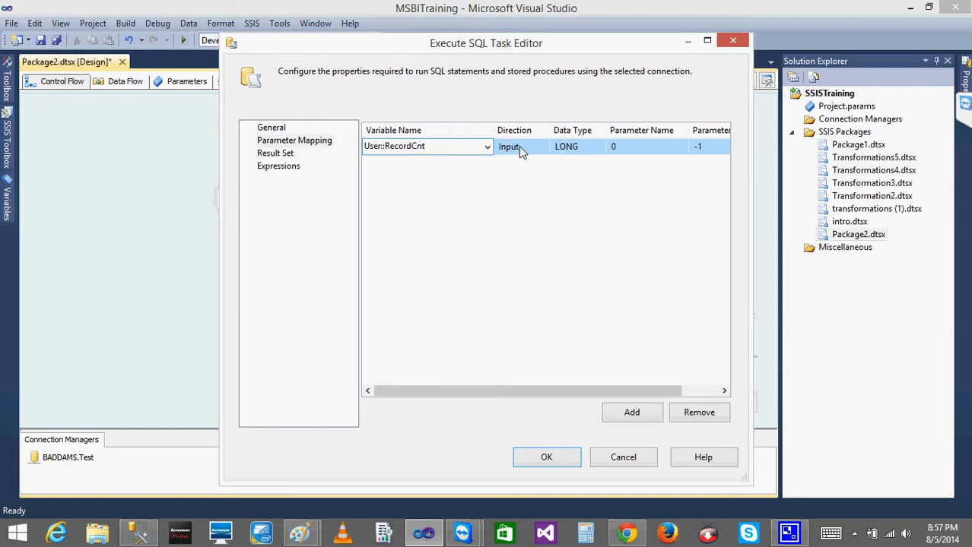
pyautogui.click(523, 149)
pyautogui.click(563, 149)
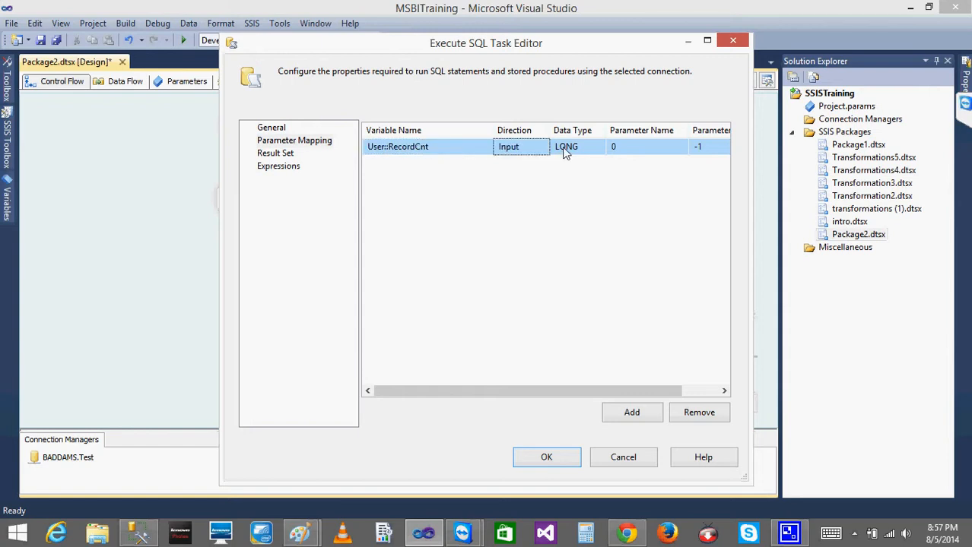
pyautogui.click(652, 145)
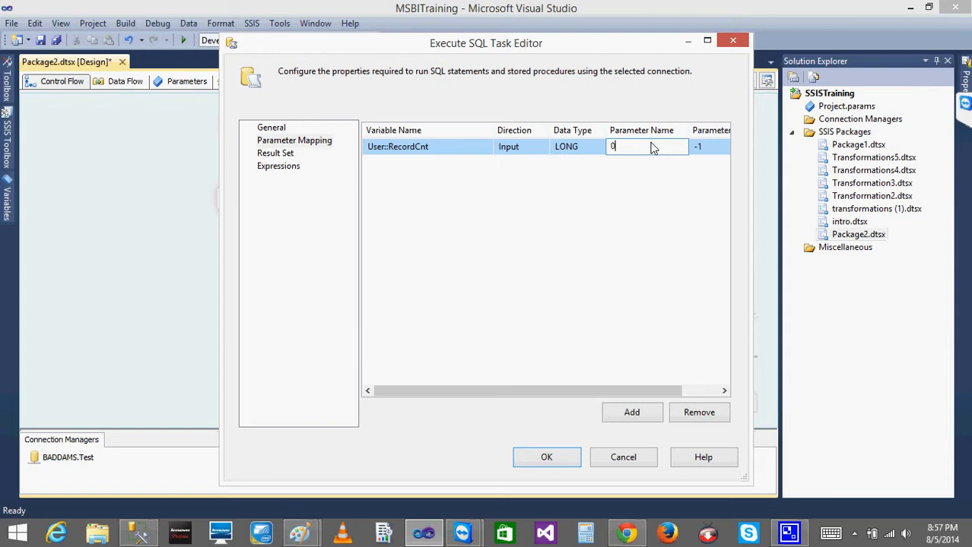
pyautogui.click(622, 164)
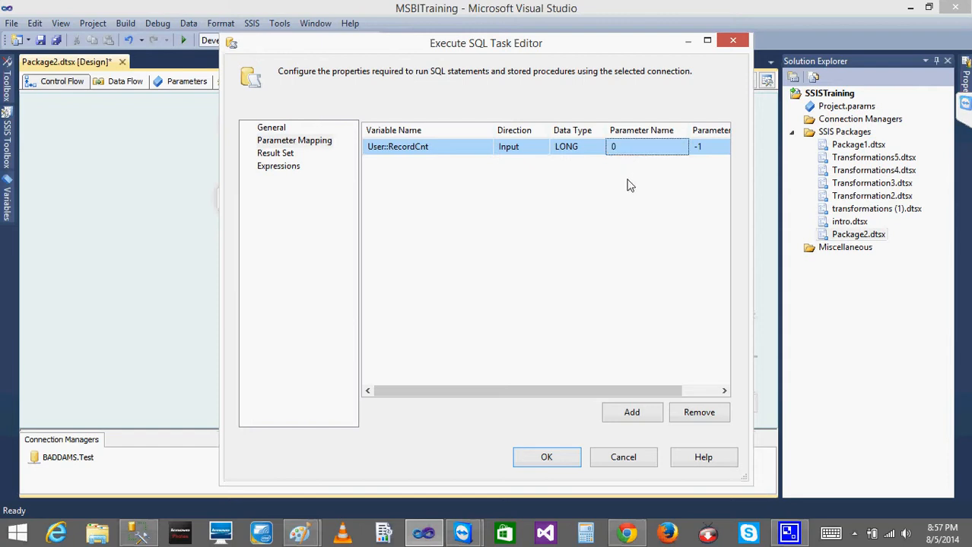
# Add a second parameter mapping with the parameter name 1, and remove it again
pyautogui.click(632, 416)
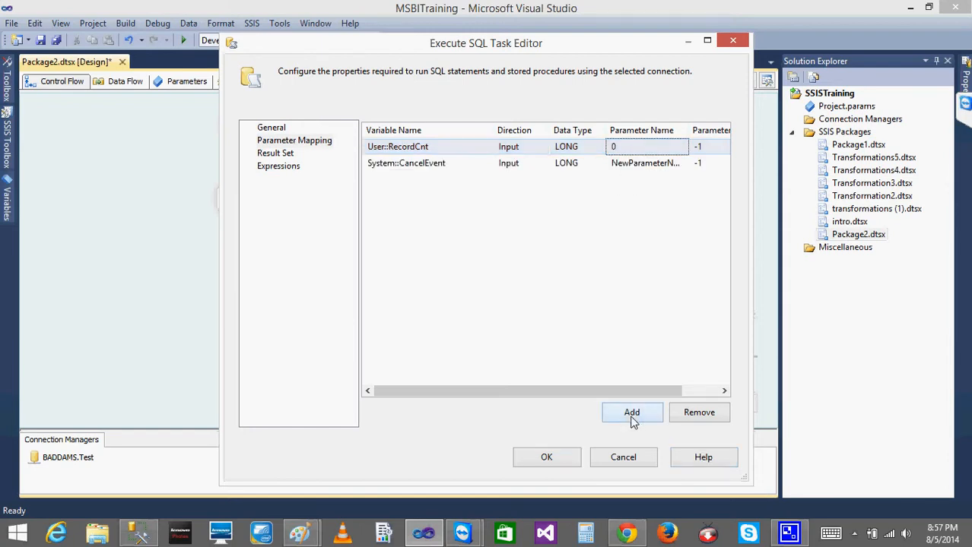
pyautogui.click(631, 163)
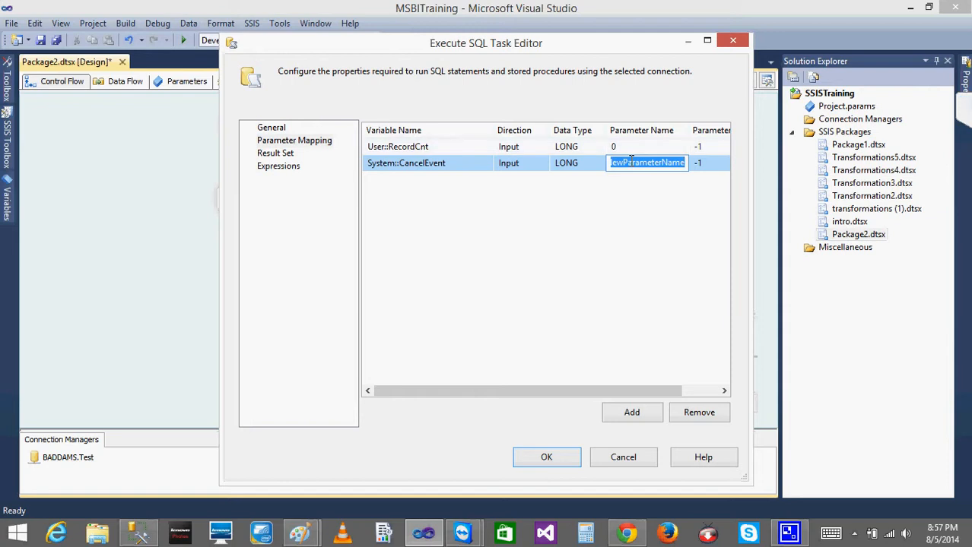
pyautogui.write('1')
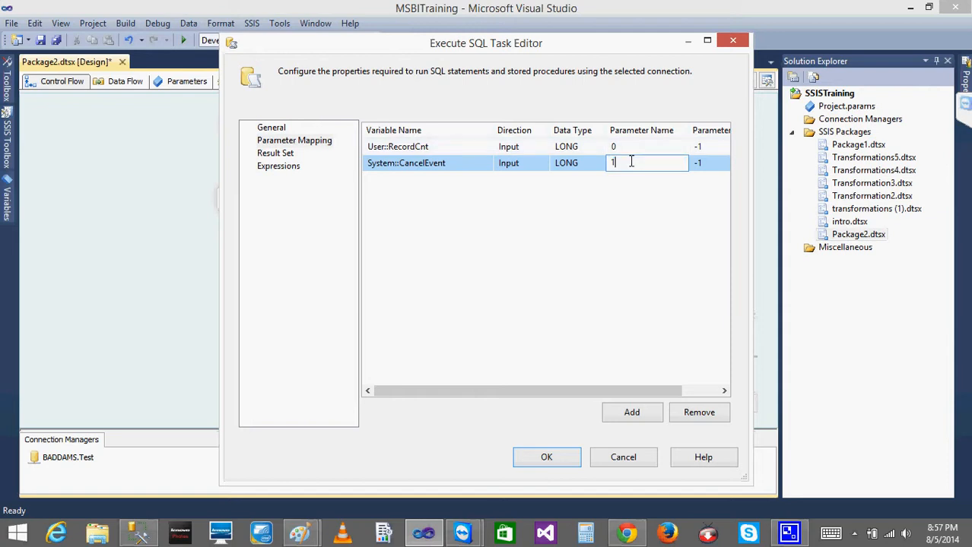
pyautogui.click(695, 417)
# Examine the mapping's parameter size, the result set page, the general settings and the mapped variable of the task
pyautogui.click(699, 145)
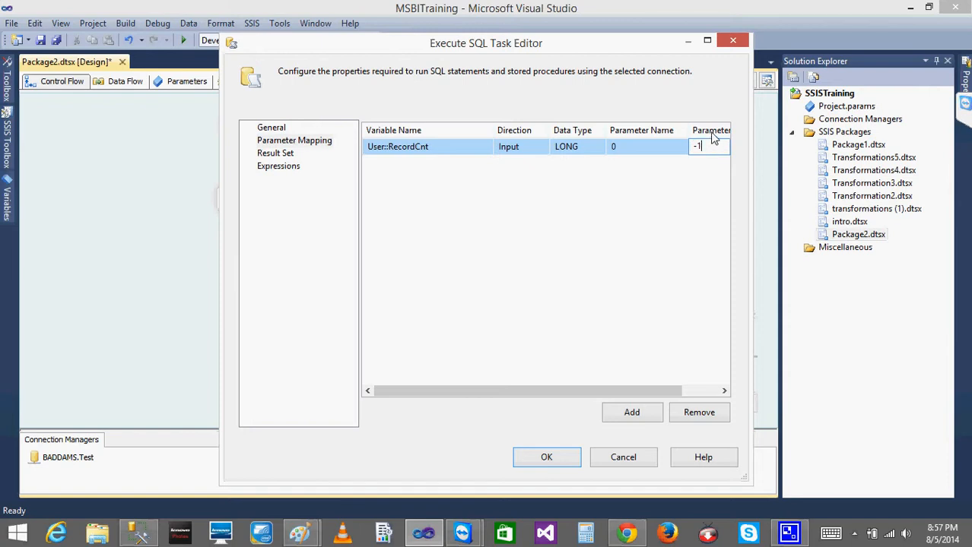
pyautogui.click(274, 155)
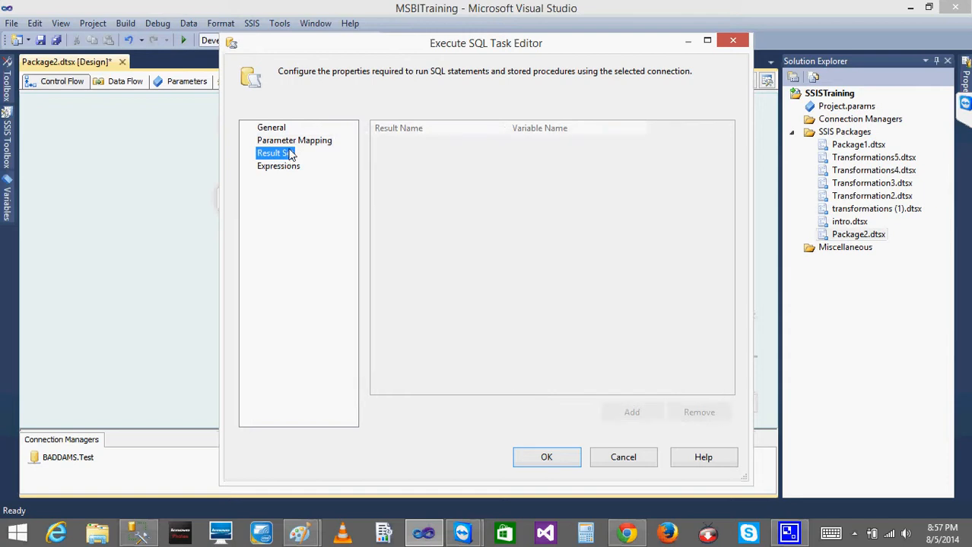
pyautogui.click(272, 129)
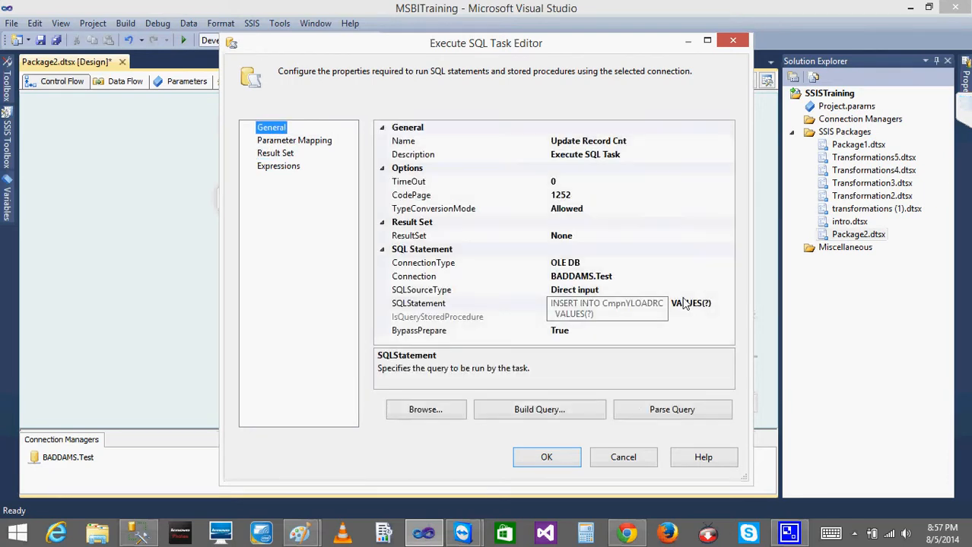
pyautogui.click(287, 142)
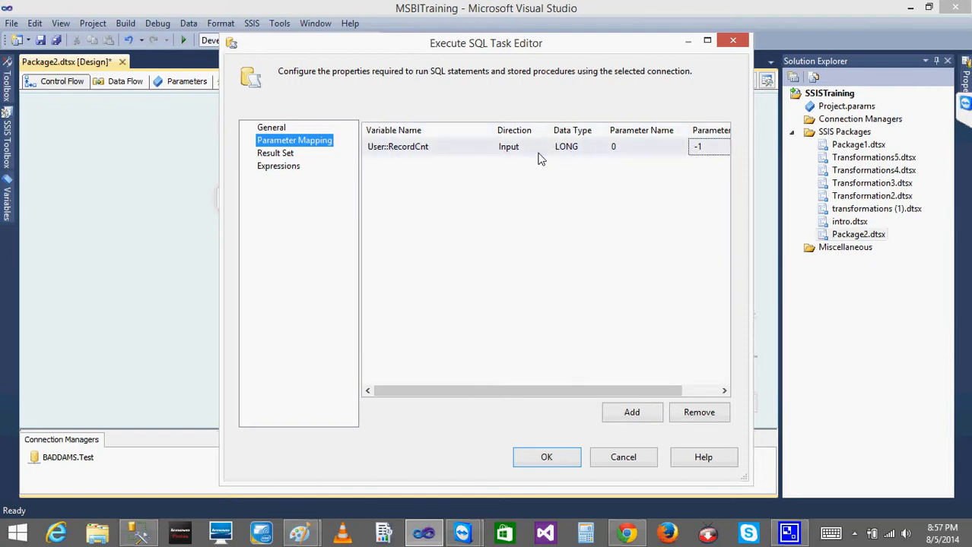
pyautogui.click(381, 148)
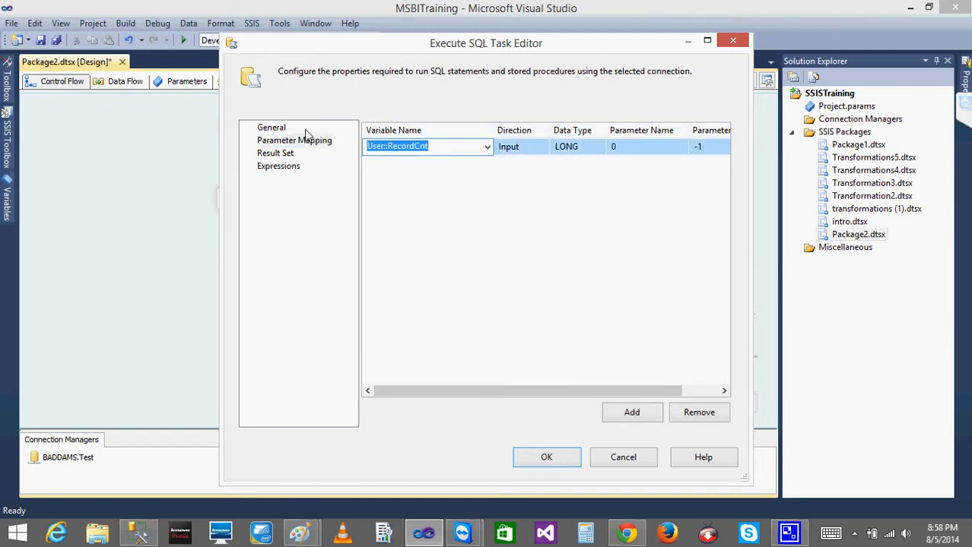
# Open the task's SQL statement for editing and try replacing INSERT INTO with Update before CmpnYLOADRC
pyautogui.click(274, 129)
pyautogui.click(722, 304)
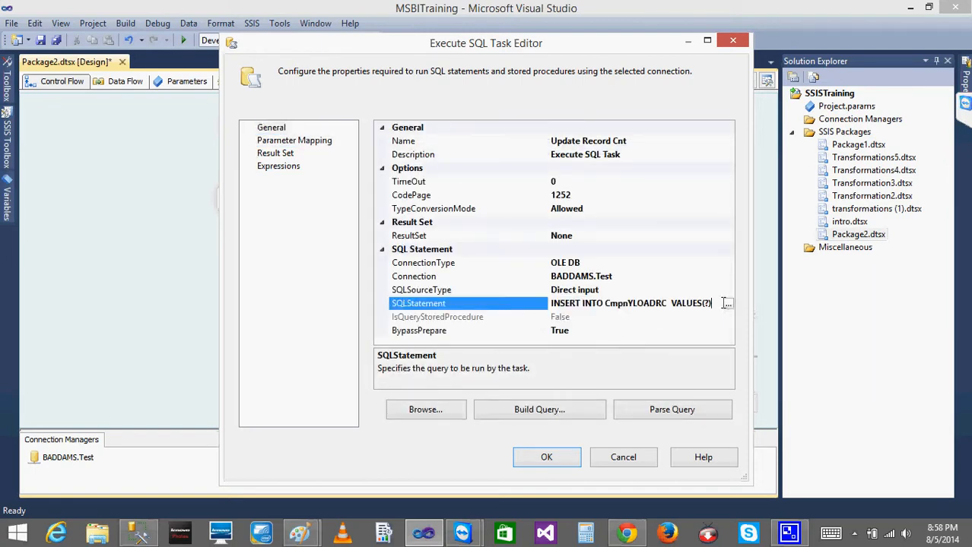
pyautogui.click(727, 304)
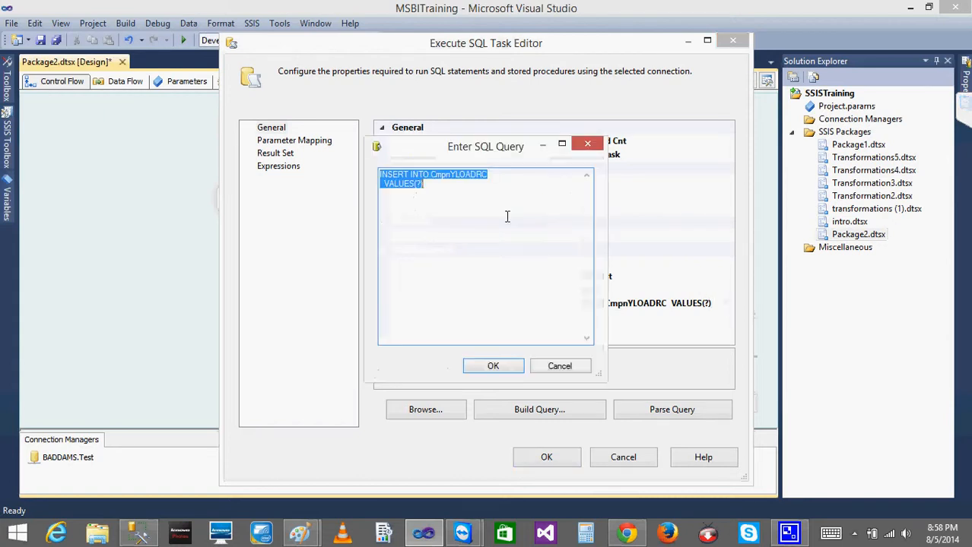
pyautogui.click(429, 176)
pyautogui.press('BackSpace')
pyautogui.press('BackSpace')
pyautogui.press('BackSpace')
pyautogui.press('BackSpace')
pyautogui.press('BackSpace')
pyautogui.press('BackSpace')
pyautogui.press('BackSpace')
pyautogui.press('BackSpace')
pyautogui.press('BackSpace')
pyautogui.press('BackSpace')
pyautogui.press('BackSpace')
pyautogui.press('BackSpace')
pyautogui.write('pdate')
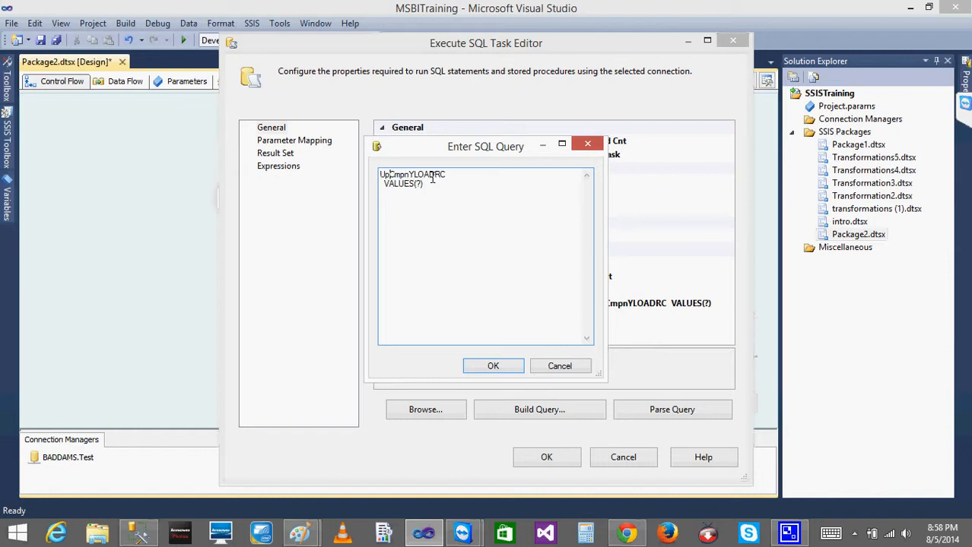
pyautogui.click(473, 177)
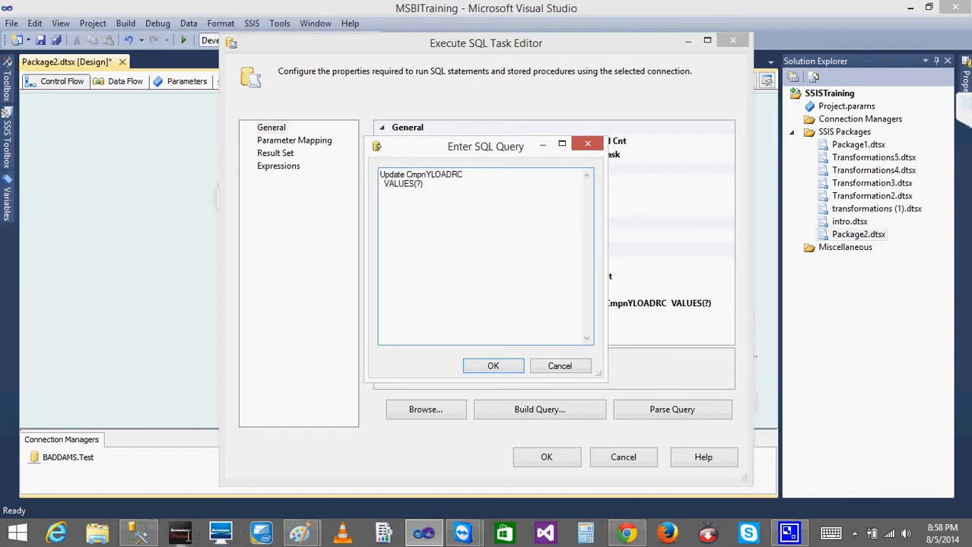
# Switch to SQL Server Management Studio and replace INSERT INTO with UPDATE in the CmpnYLOADRC statement of the query
pyautogui.click(139, 532)
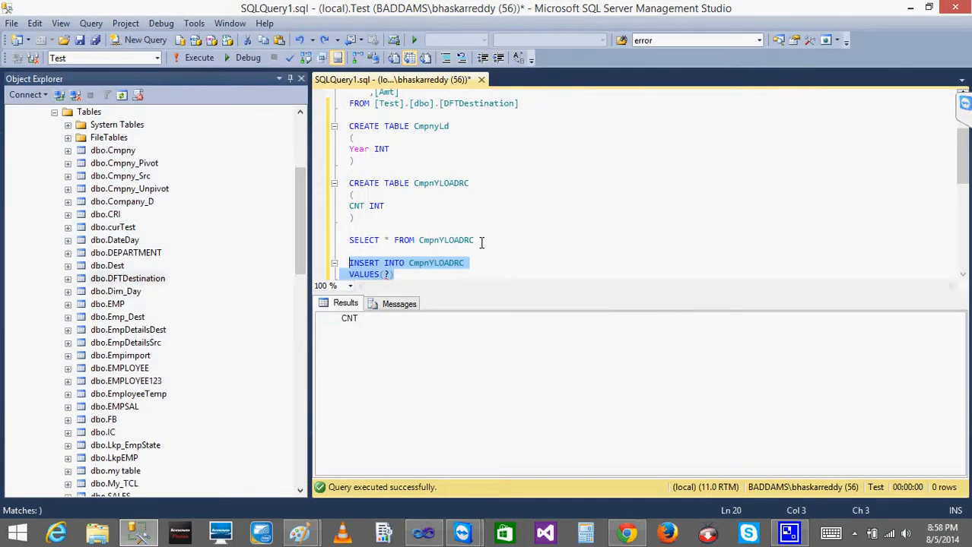
pyautogui.click(481, 242)
pyautogui.moveTo(481, 242); pyautogui.dragTo(323, 245)
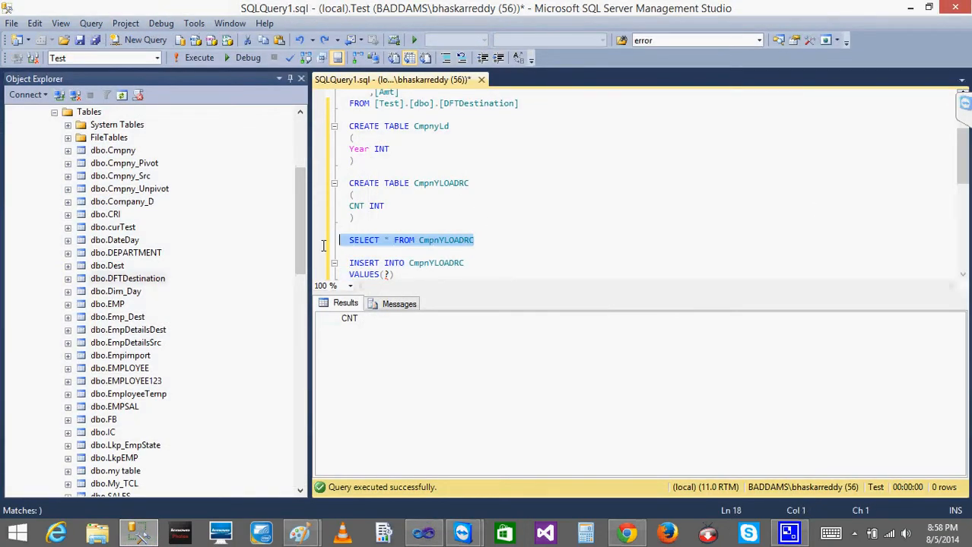
pyautogui.click(374, 253)
pyautogui.click(407, 263)
pyautogui.press('BackSpace')
pyautogui.press('BackSpace')
pyautogui.press('BackSpace')
pyautogui.press('BackSpace')
pyautogui.press('BackSpace')
pyautogui.press('BackSpace')
pyautogui.press('BackSpace')
pyautogui.press('BackSpace')
pyautogui.press('BackSpace')
pyautogui.press('BackSpace')
pyautogui.press('BackSpace')
pyautogui.write('UPDATE')
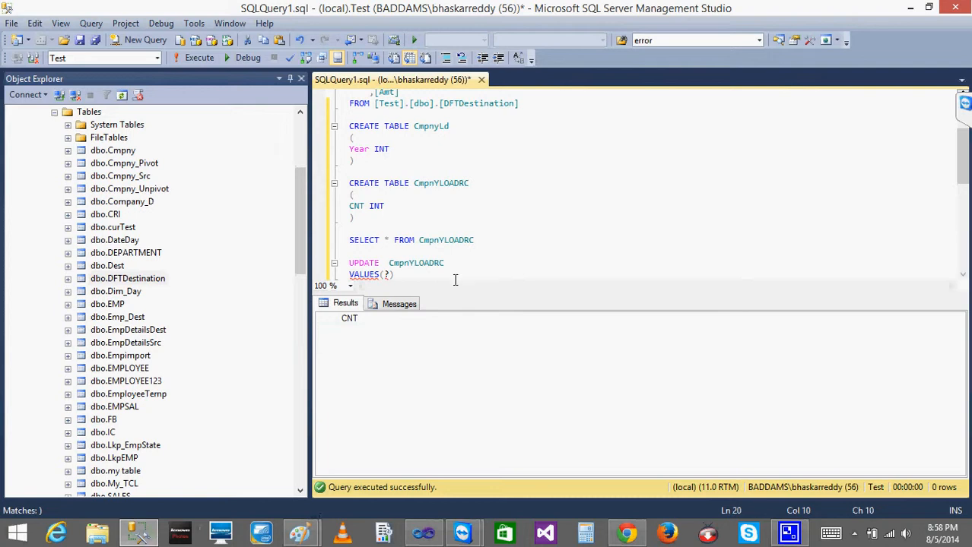
# Undo the UPDATE edit in the query to restore the INSERT INTO CmpnYLOADRC VALUES(?) statement
pyautogui.click(504, 240)
pyautogui.hotkey('ctrl', 'z')
pyautogui.hotkey('ctrl', 'z')
pyautogui.hotkey('ctrl', 'z')
pyautogui.hotkey('ctrl', 'z')
pyautogui.hotkey('ctrl', 'z')
pyautogui.hotkey('ctrl', 'z')
pyautogui.hotkey('ctrl', 'z')
pyautogui.hotkey('ctrl', 'z')
pyautogui.hotkey('ctrl', 'z')
pyautogui.hotkey('ctrl', 'z')
pyautogui.hotkey('ctrl', 'z')
pyautogui.hotkey('ctrl', 'z')
pyautogui.hotkey('ctrl', 'z')
pyautogui.hotkey('ctrl', 'z')
pyautogui.hotkey('ctrl', 'y')
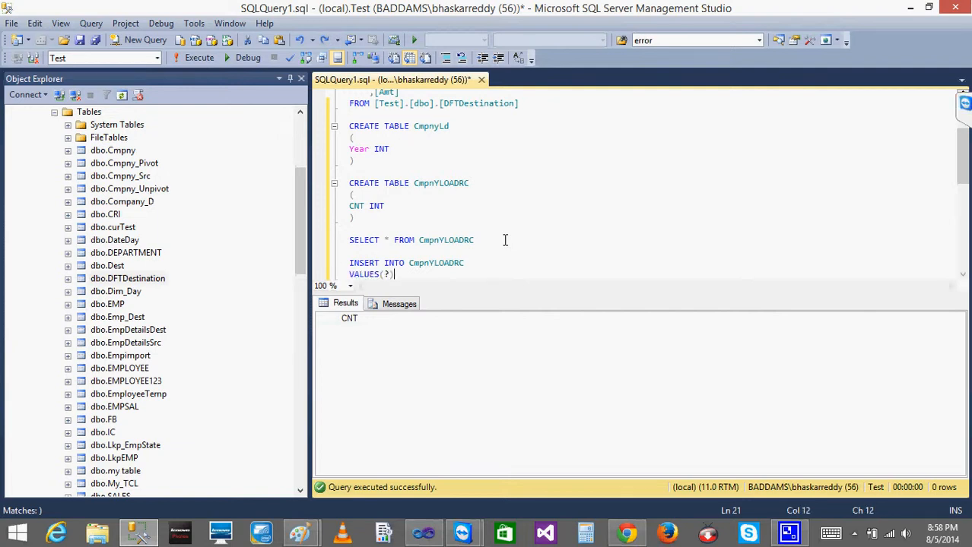
# Copy the query's INSERT INTO CmpnYLOADRC VALUES(?) statement, switch to Visual Studio and replace the Update Record Cnt task's SQL statement with it
pyautogui.moveTo(411, 278); pyautogui.dragTo(341, 264)
pyautogui.hotkey('ctrl', 'c')
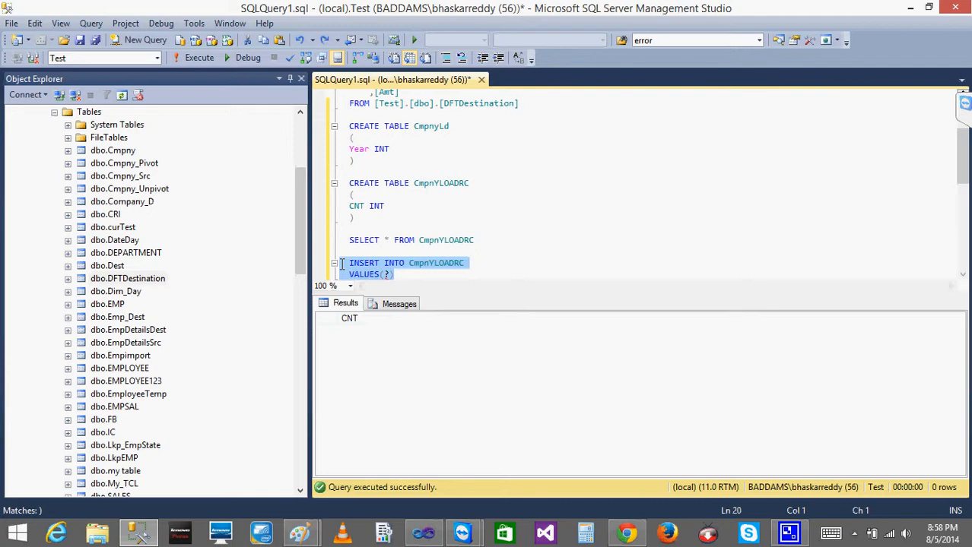
pyautogui.click(424, 533)
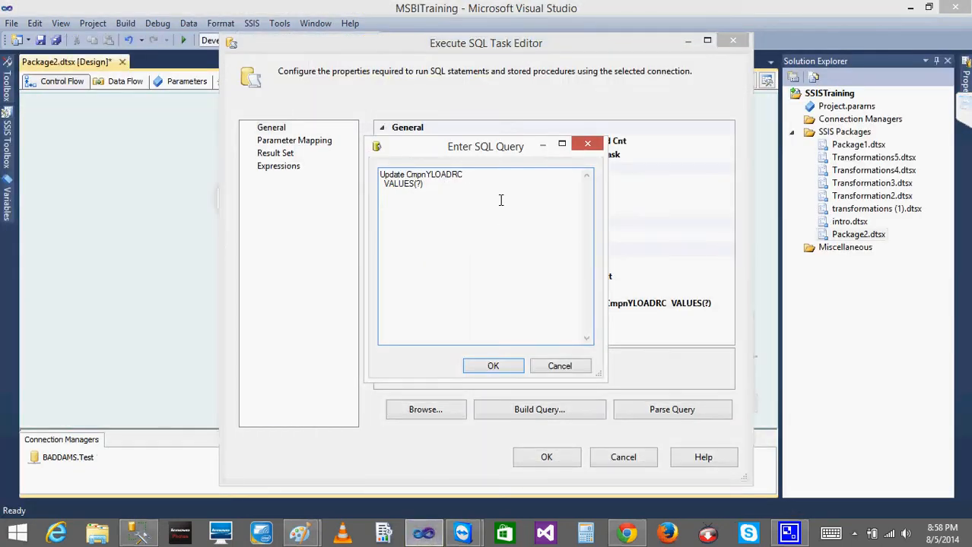
pyautogui.press('BackSpace')
pyautogui.press('BackSpace')
pyautogui.press('BackSpace')
pyautogui.press('BackSpace')
pyautogui.press('BackSpace')
pyautogui.press('BackSpace')
pyautogui.press('BackSpace')
pyautogui.press('BackSpace')
pyautogui.press('BackSpace')
pyautogui.press('BackSpace')
pyautogui.press('BackSpace')
pyautogui.press('BackSpace')
pyautogui.press('BackSpace')
pyautogui.press('BackSpace')
pyautogui.press('BackSpace')
pyautogui.press('BackSpace')
pyautogui.press('BackSpace')
pyautogui.press('BackSpace')
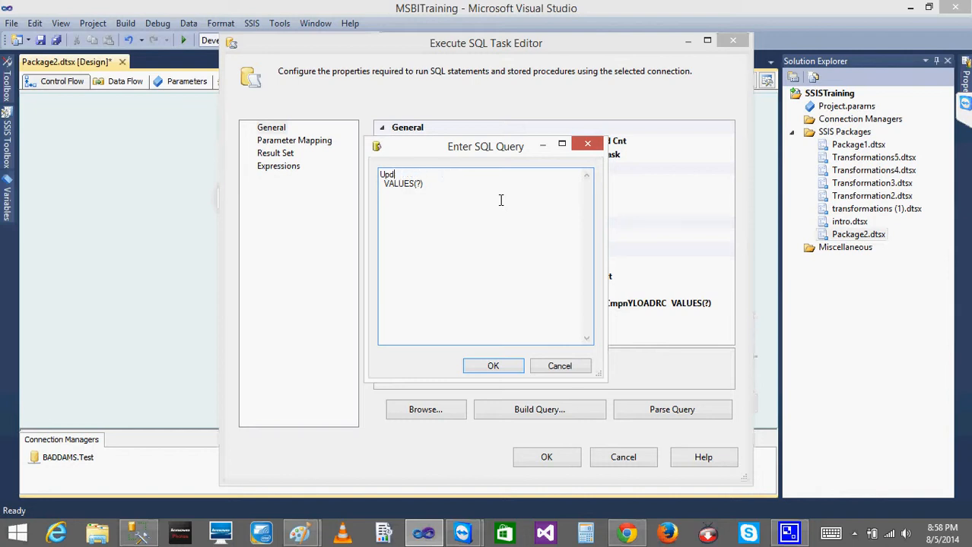
pyautogui.press('Delete')
pyautogui.press('Delete')
pyautogui.press('Delete')
pyautogui.press('Delete')
pyautogui.press('Delete')
pyautogui.press('Delete')
pyautogui.press('Delete')
pyautogui.press('Delete')
pyautogui.press('Delete')
pyautogui.press('Delete')
pyautogui.press('Delete')
pyautogui.hotkey('ctrl', 'v')
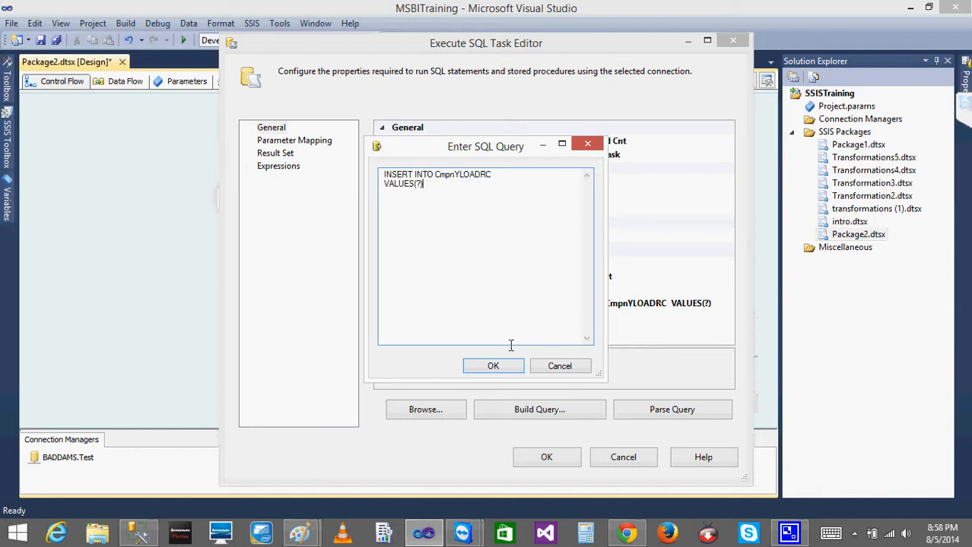
pyautogui.click(494, 367)
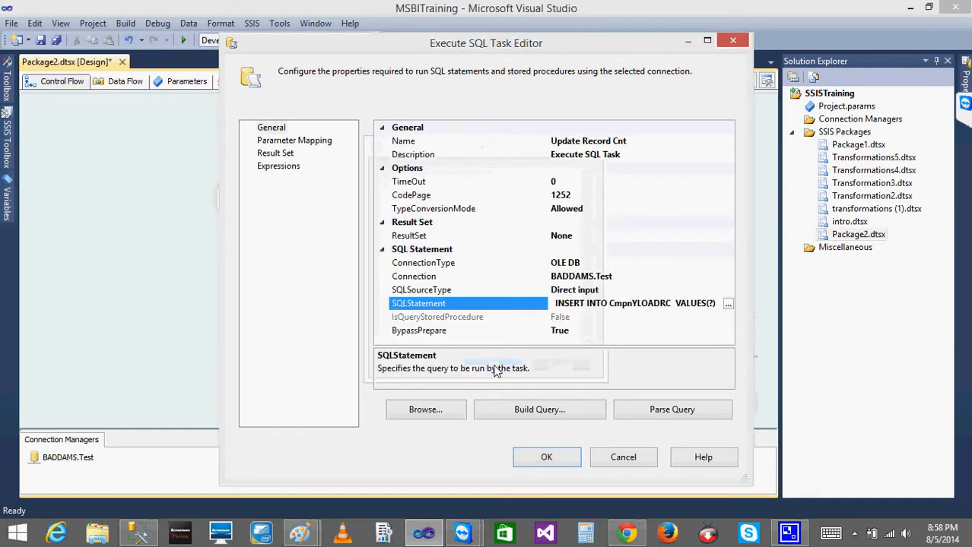
pyautogui.click(541, 457)
# Run Package2 and open its Data Flow Task to check the row counts passing through the flow
pyautogui.click(485, 251)
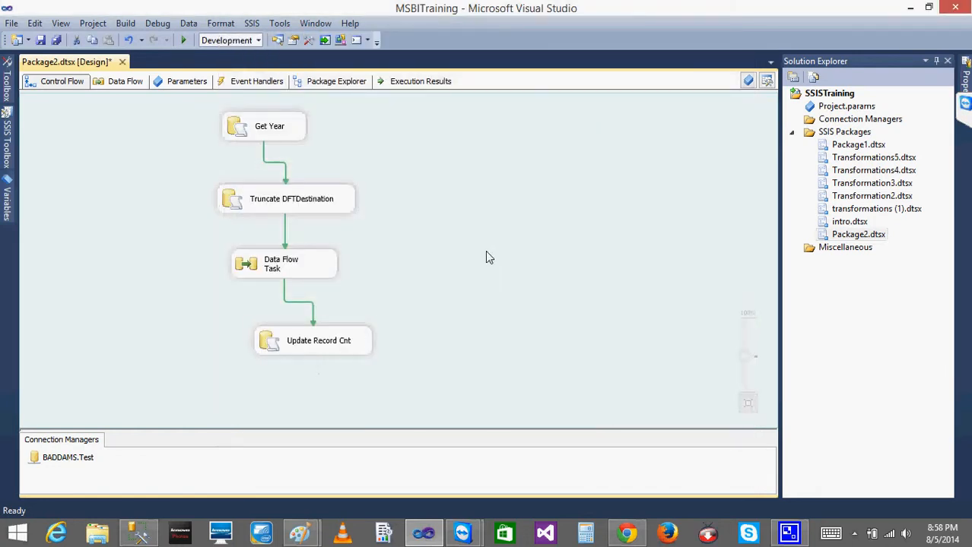
pyautogui.click(182, 42)
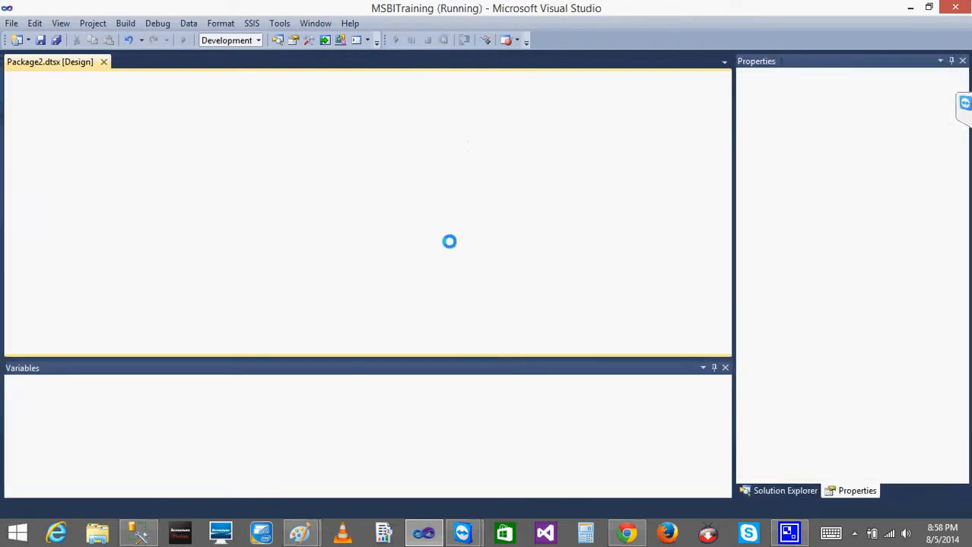
pyautogui.doubleClick(247, 260)
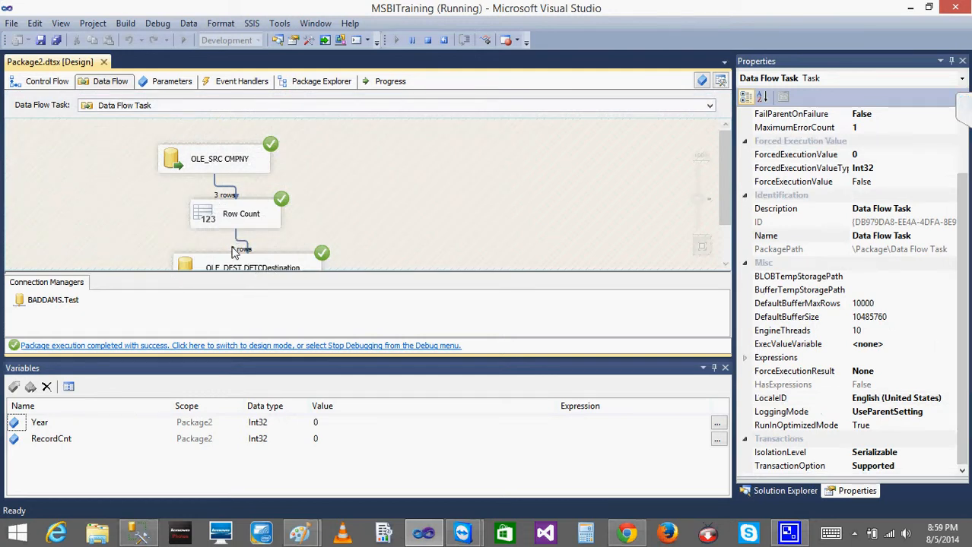
# Switch to SQL Server Management Studio and run SELECT * FROM CmpnYLOADRC to check the stored record count
pyautogui.click(140, 536)
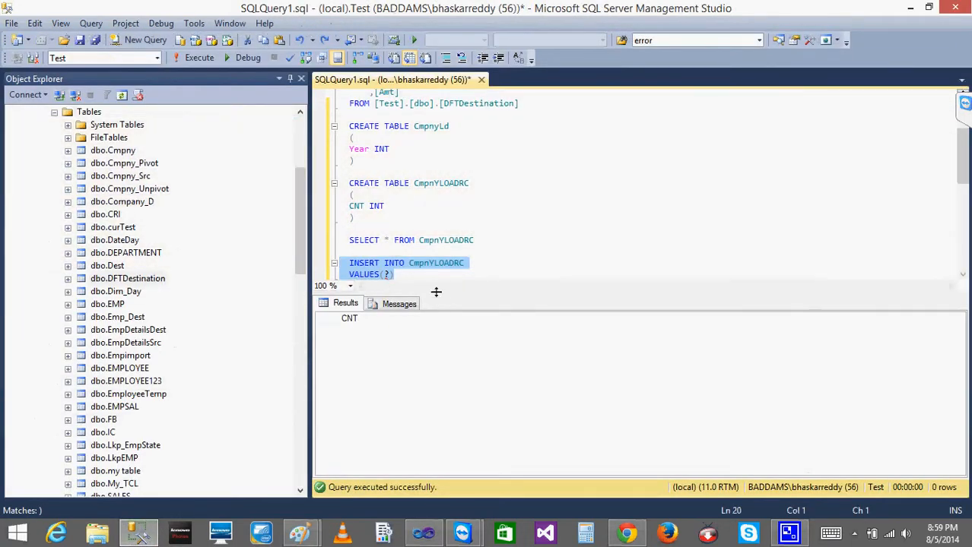
pyautogui.click(424, 274)
pyautogui.moveTo(480, 244); pyautogui.dragTo(339, 242)
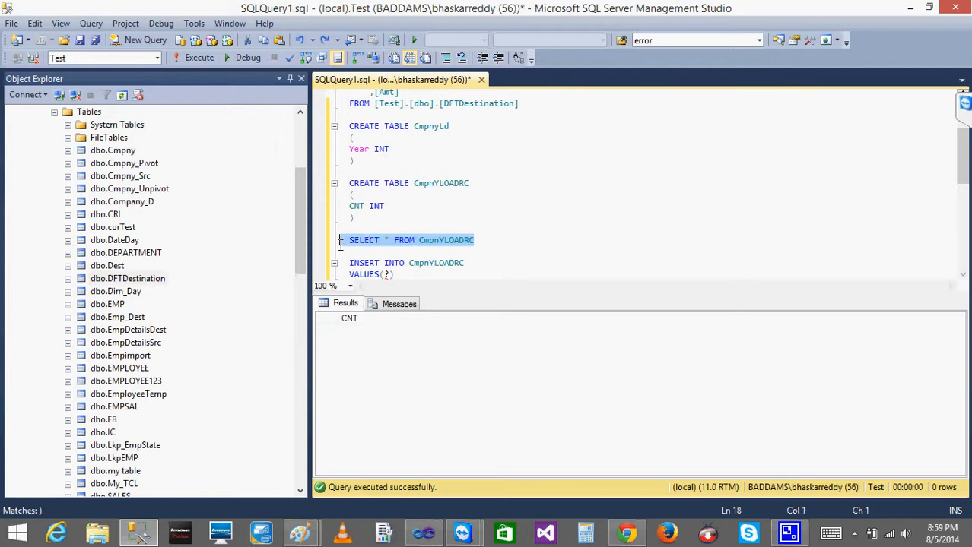
pyautogui.click(199, 57)
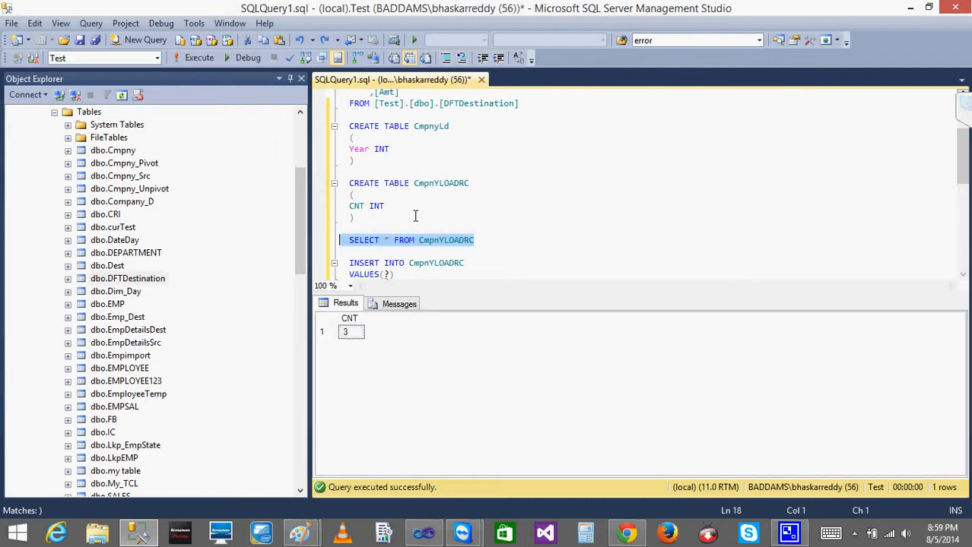
pyautogui.click(353, 334)
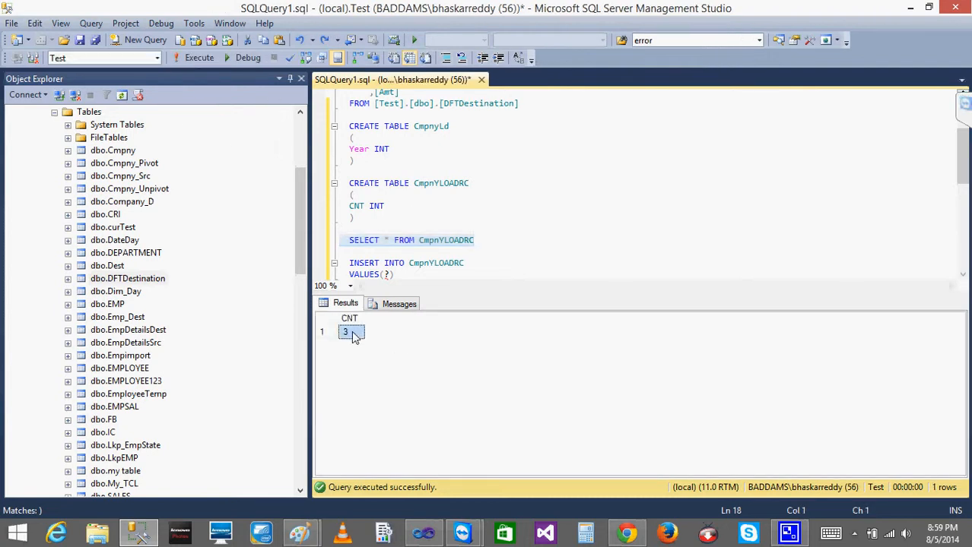
# Set YEAR to 2011 in the UPDATE CmpnyLD statement and execute only that statement
pyautogui.click(476, 229)
pyautogui.moveTo(962, 143)
pyautogui.mouseDown()
pyautogui.moveTo(960, 113)
pyautogui.moveTo(960, 157)
pyautogui.mouseUp()
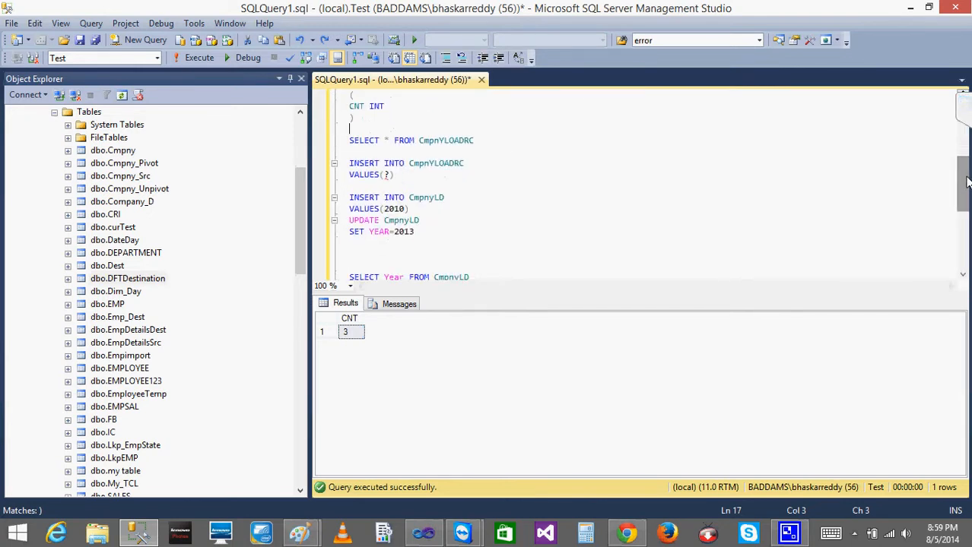
pyautogui.click(428, 232)
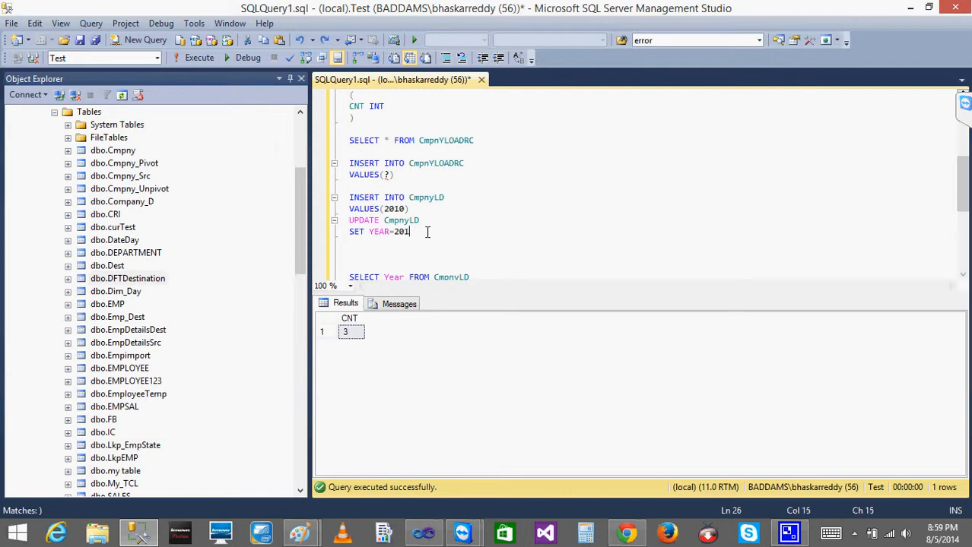
pyautogui.write('1')
pyautogui.moveTo(426, 231); pyautogui.dragTo(330, 219)
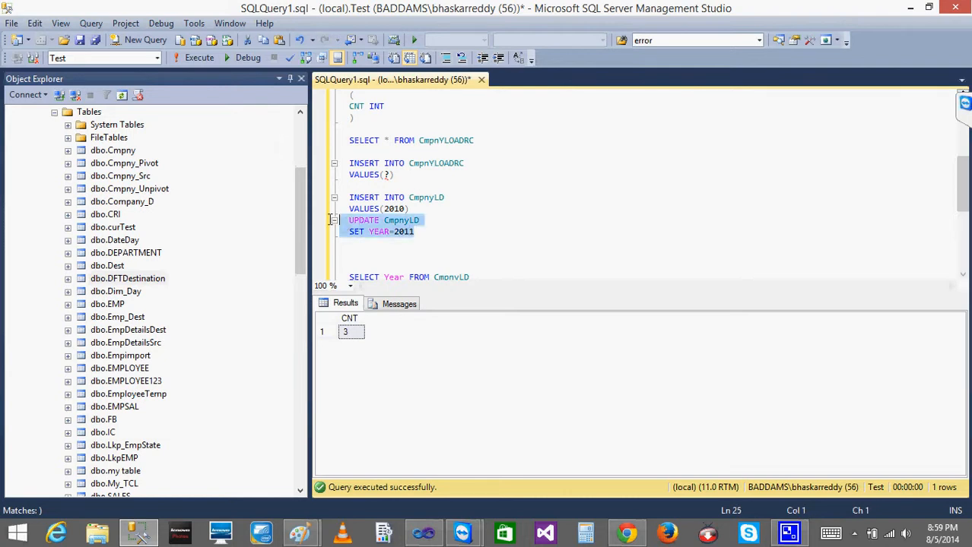
pyautogui.click(196, 59)
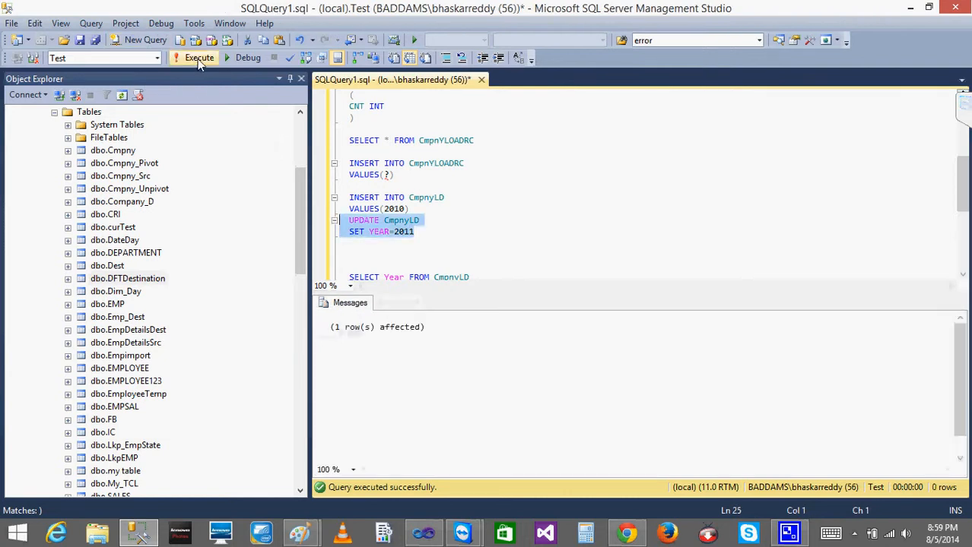
# Switch to Visual Studio, stop debugging, rerun the package from the control flow and check the Data Flow Task's row counts
pyautogui.click(140, 534)
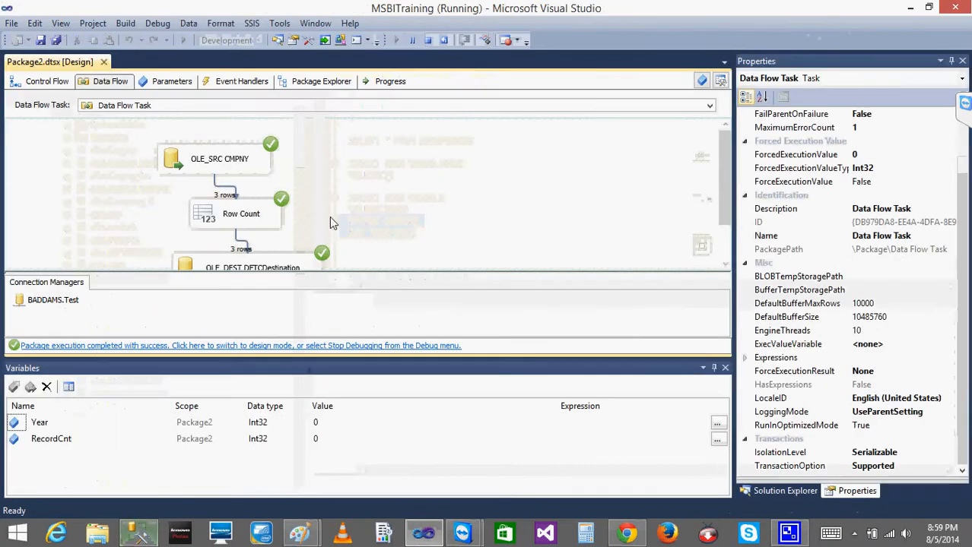
pyautogui.click(40, 82)
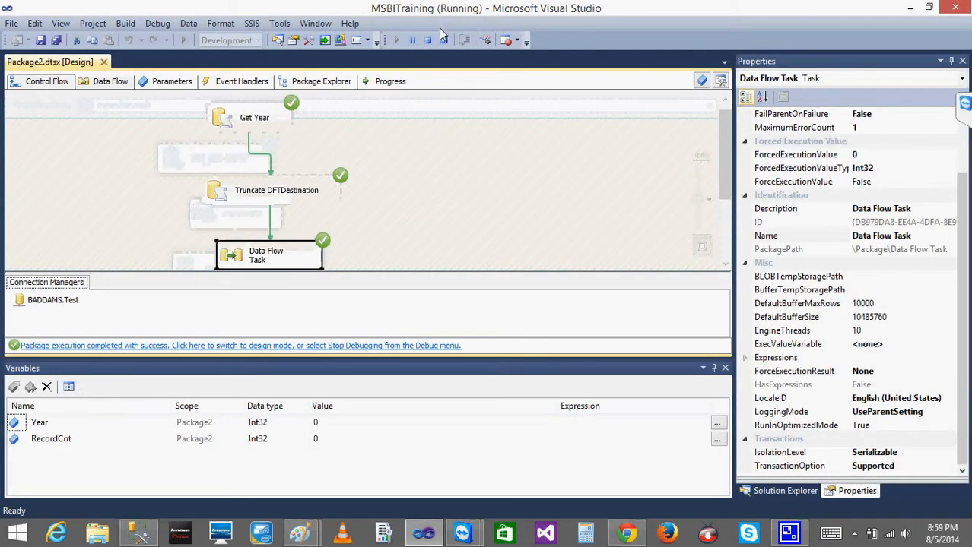
pyautogui.click(428, 41)
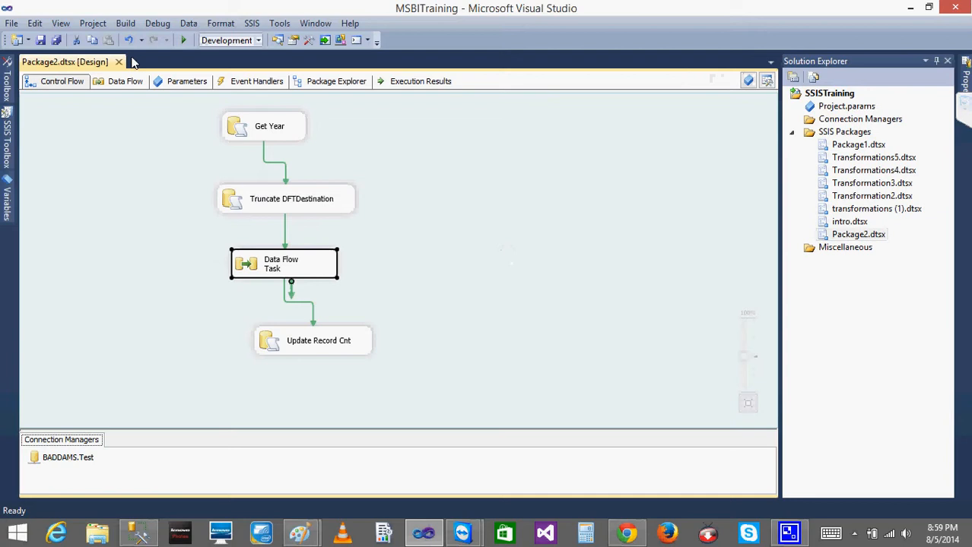
pyautogui.click(185, 41)
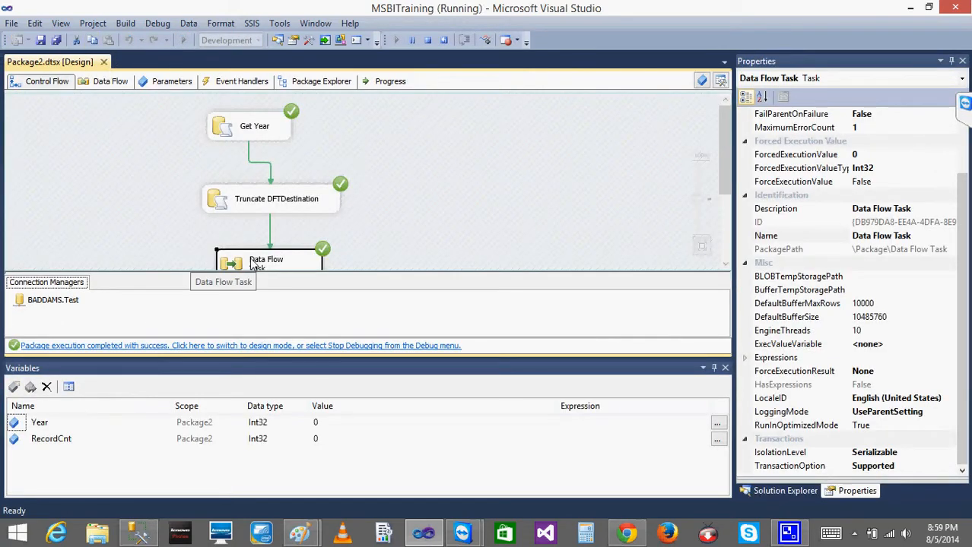
pyautogui.doubleClick(252, 262)
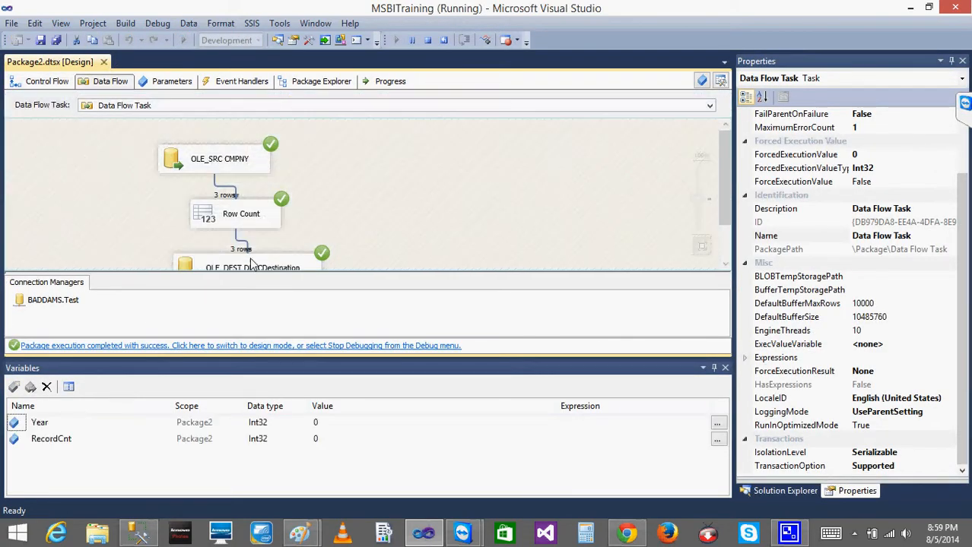
pyautogui.click(42, 81)
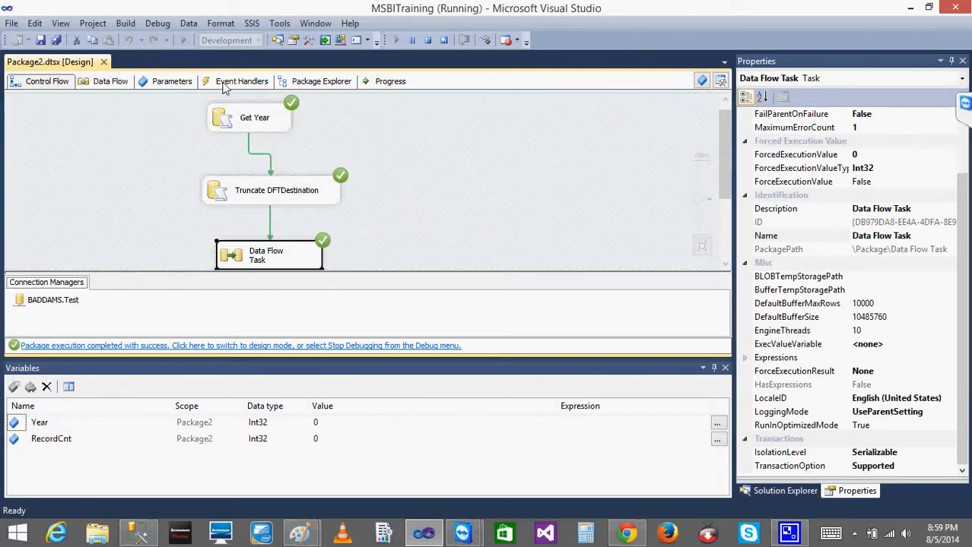
# Switch to SQL Server Management Studio and re-enter 2011 as the year in the UPDATE CmpnyLD statement
pyautogui.click(139, 532)
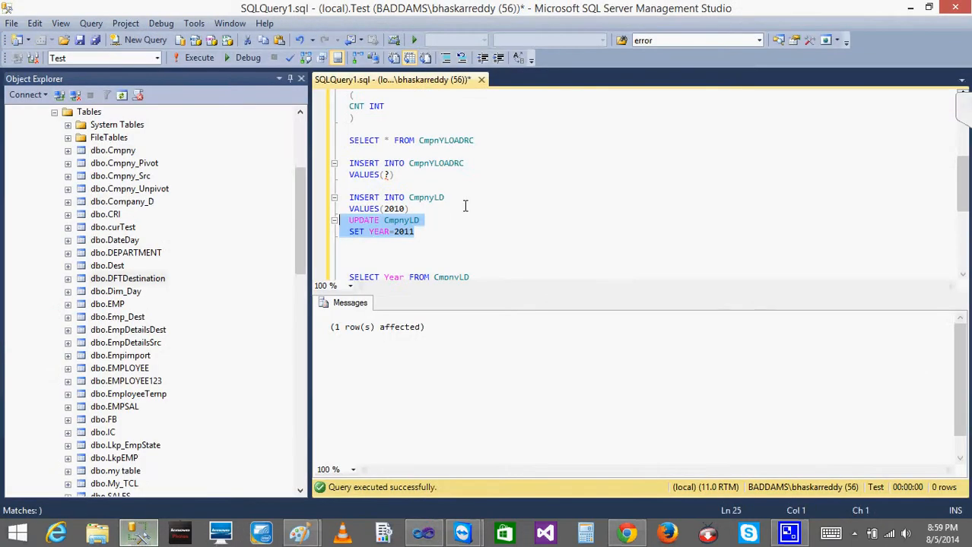
pyautogui.click(449, 229)
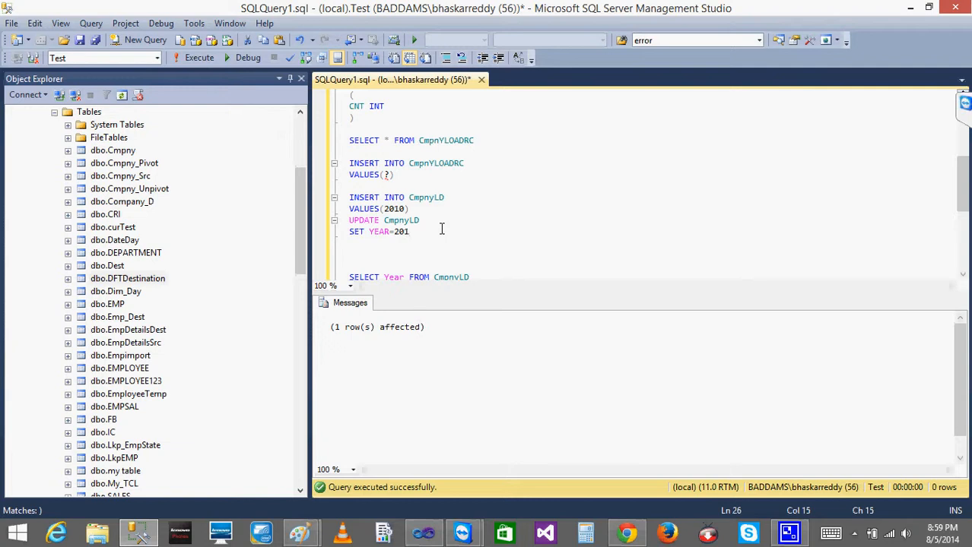
pyautogui.click(495, 145)
pyautogui.click(417, 231)
pyautogui.write('1')
# Add a SELECT * FROM Cmpny query below the UPDATE CmpnyLD statement and execute only that query
pyautogui.press('Return')
pyautogui.press('Return')
pyautogui.write('SELECT * FROM Cmpny')
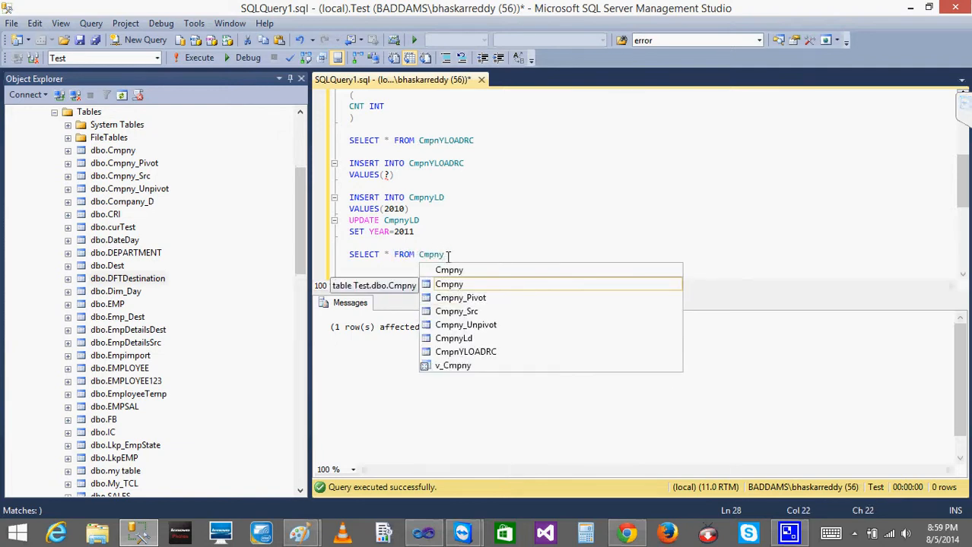
pyautogui.press('Escape')
pyautogui.hotkey('shift', 'Home')
pyautogui.click(197, 59)
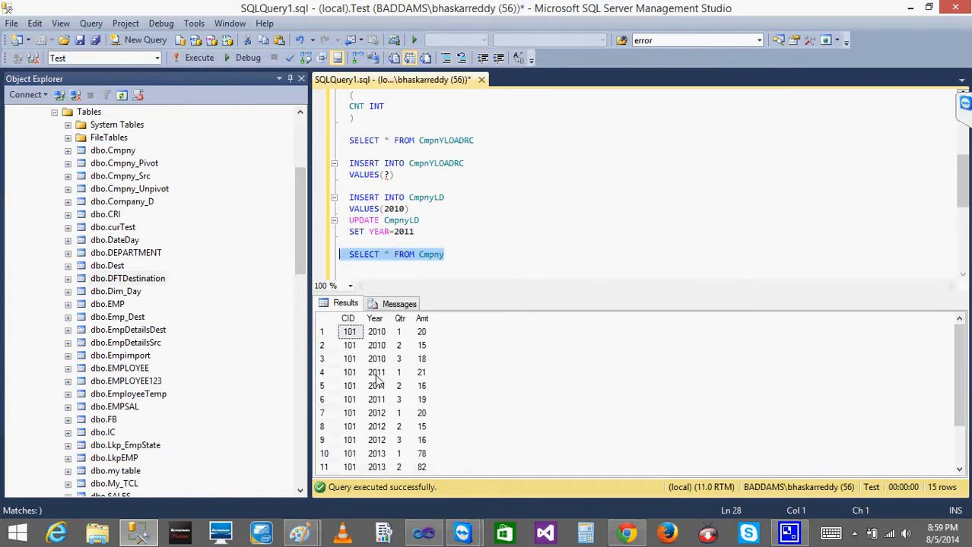
# Examine the Year values in the Cmpny results to compare how many rows belong to each year
pyautogui.click(380, 373)
pyautogui.click(378, 414)
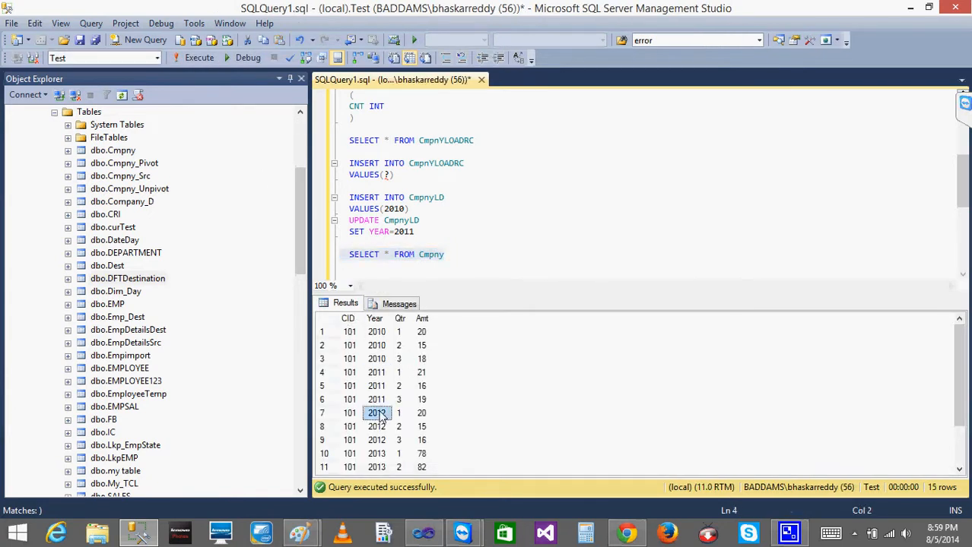
pyautogui.click(383, 454)
pyautogui.press('Down')
pyautogui.press('Down')
pyautogui.press('Down')
pyautogui.press('Down')
pyautogui.press('Down')
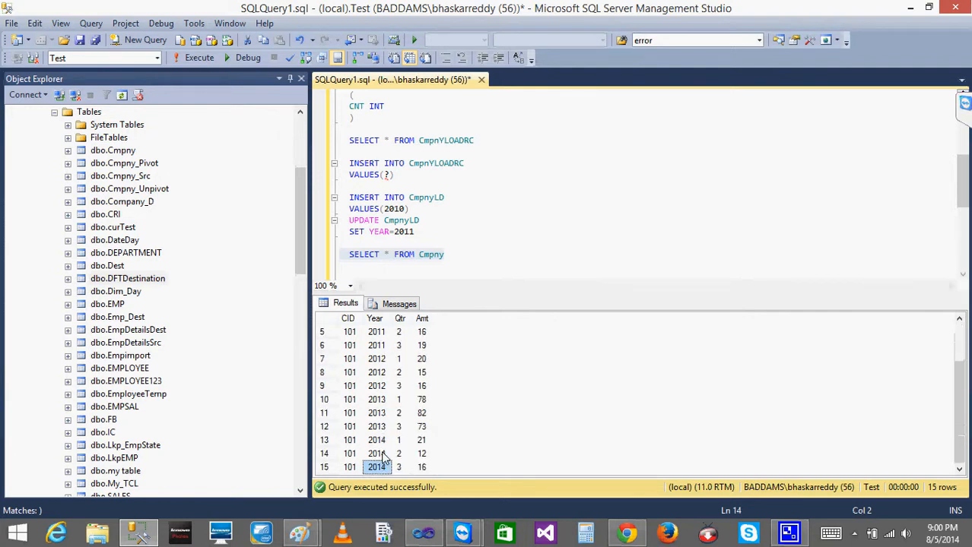
pyautogui.press('Up')
pyautogui.press('Up')
pyautogui.press('Up')
pyautogui.press('Up')
pyautogui.press('Up')
pyautogui.press('Down')
pyautogui.press('Down')
pyautogui.press('Down')
pyautogui.press('Down')
pyautogui.press('Down')
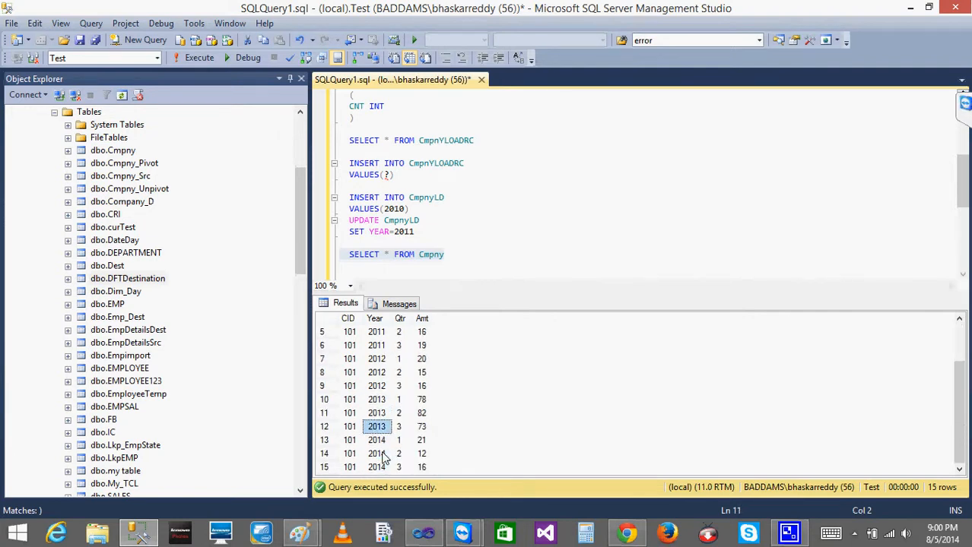
pyautogui.press('Up')
pyautogui.press('Up')
pyautogui.press('Up')
pyautogui.press('Up')
pyautogui.press('Up')
pyautogui.press('Up')
pyautogui.press('Up')
pyautogui.press('Up')
pyautogui.press('Up')
pyautogui.press('Up')
pyautogui.press('Up')
pyautogui.press('Up')
pyautogui.press('Up')
pyautogui.press('Up')
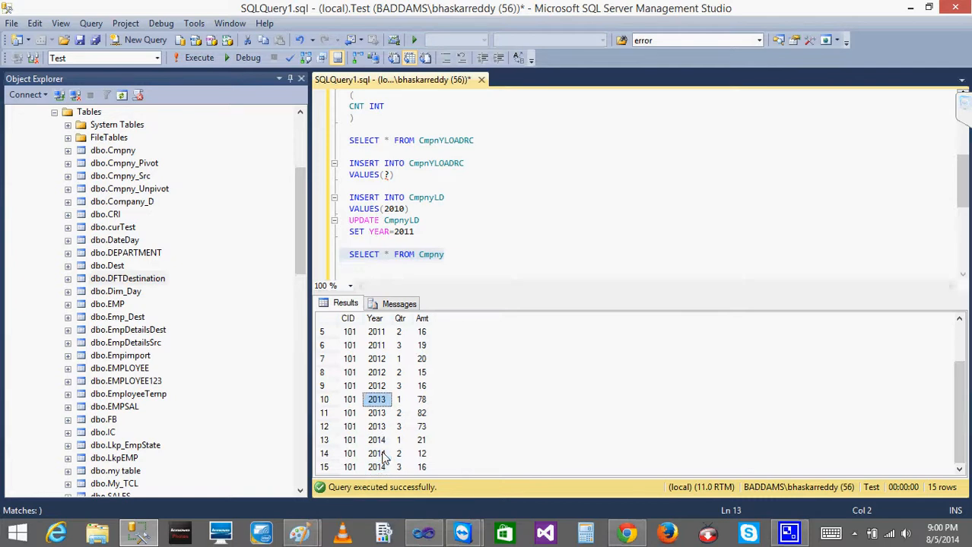
pyautogui.press('Down')
pyautogui.press('Down')
pyautogui.press('Down')
pyautogui.press('Down')
pyautogui.press('Down')
pyautogui.press('Down')
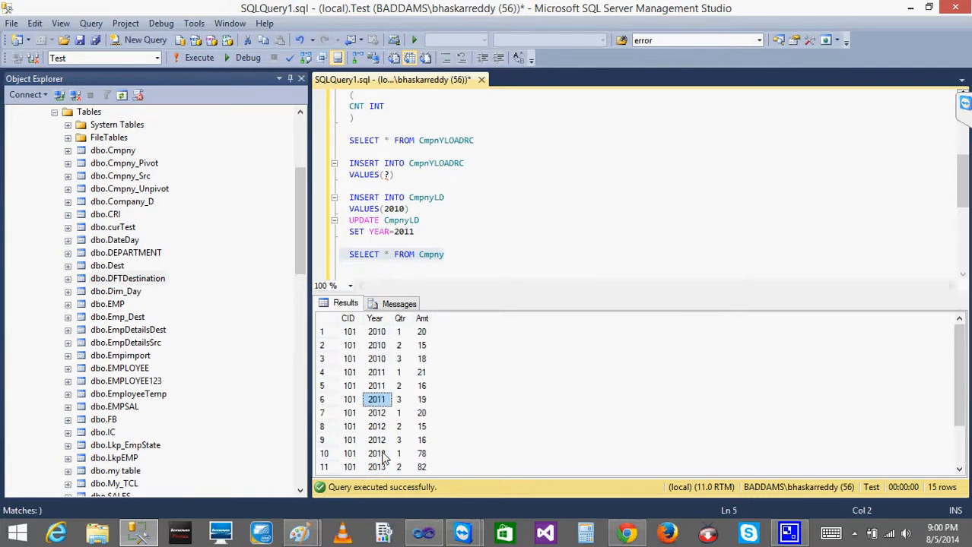
pyautogui.press('Down')
pyautogui.press('Down')
pyautogui.press('Down')
pyautogui.press('Down')
pyautogui.press('Down')
pyautogui.press('Down')
pyautogui.press('Down')
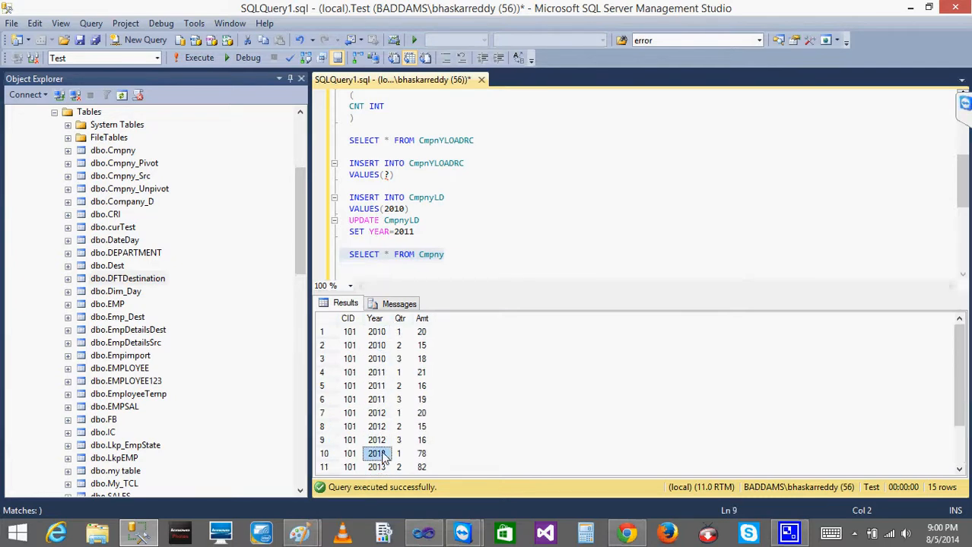
pyautogui.press('Down')
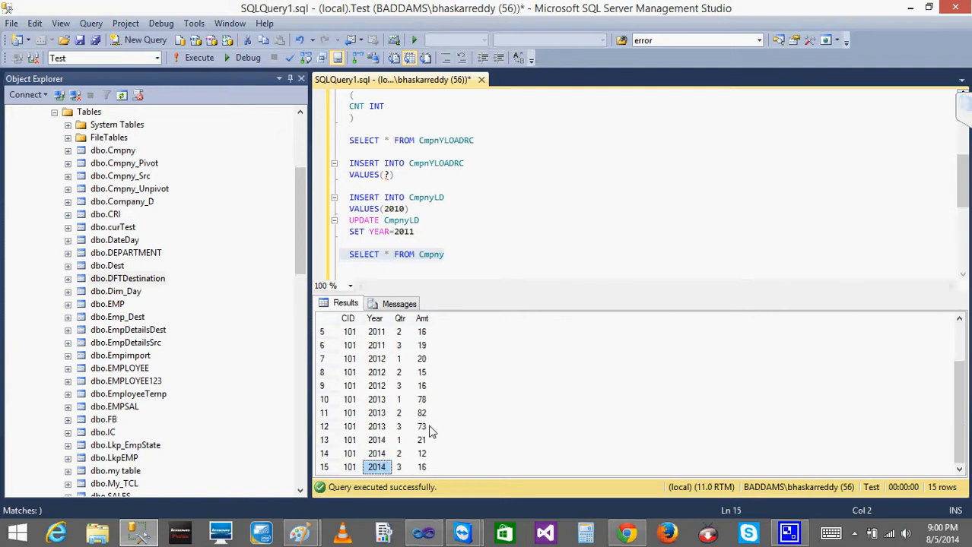
# Return to the running package in Visual Studio and review the Data Flow Task's row counts again
pyautogui.click(910, 7)
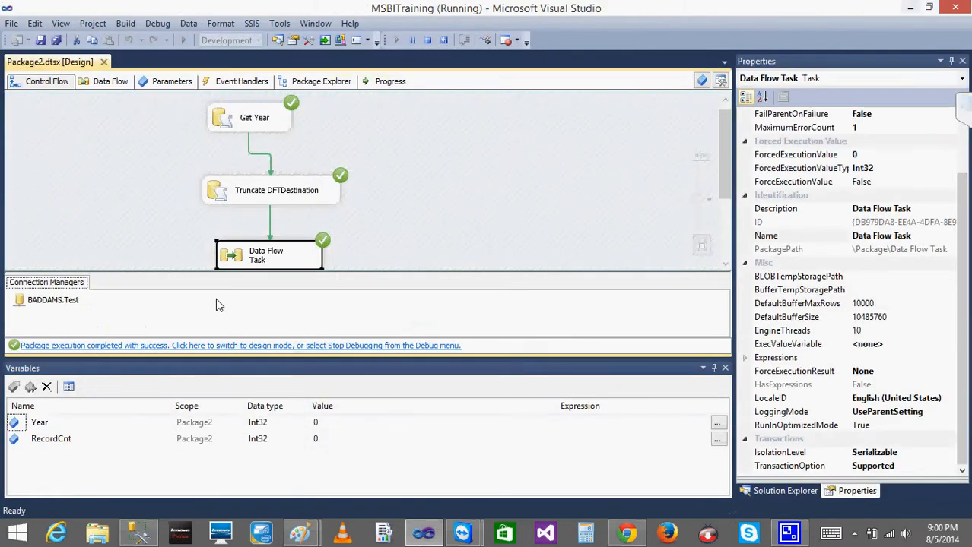
pyautogui.doubleClick(266, 262)
pyautogui.click(34, 82)
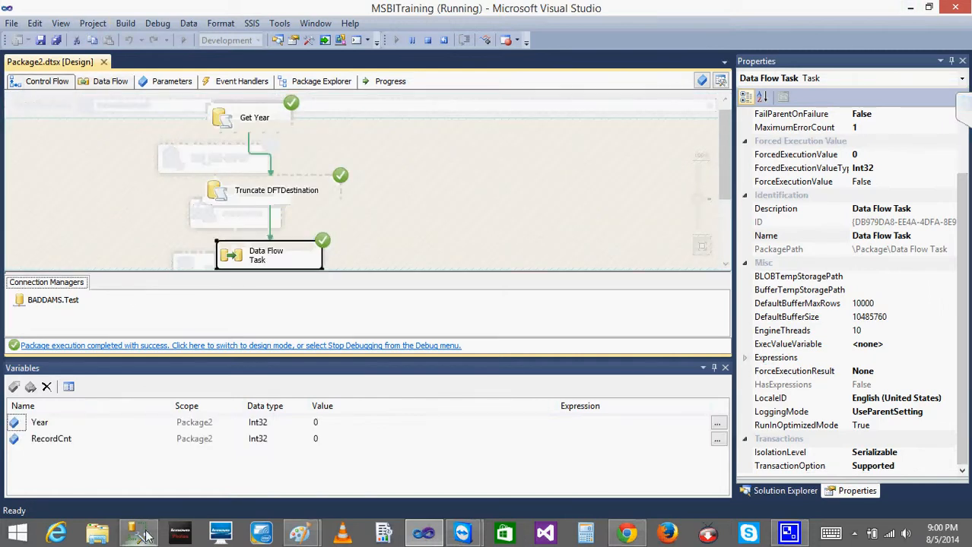
# Switch to SQL Server Management Studio, execute only the SELECT * FROM CmpnYLOADRC query and check the CNT rows
pyautogui.click(139, 534)
pyautogui.click(491, 202)
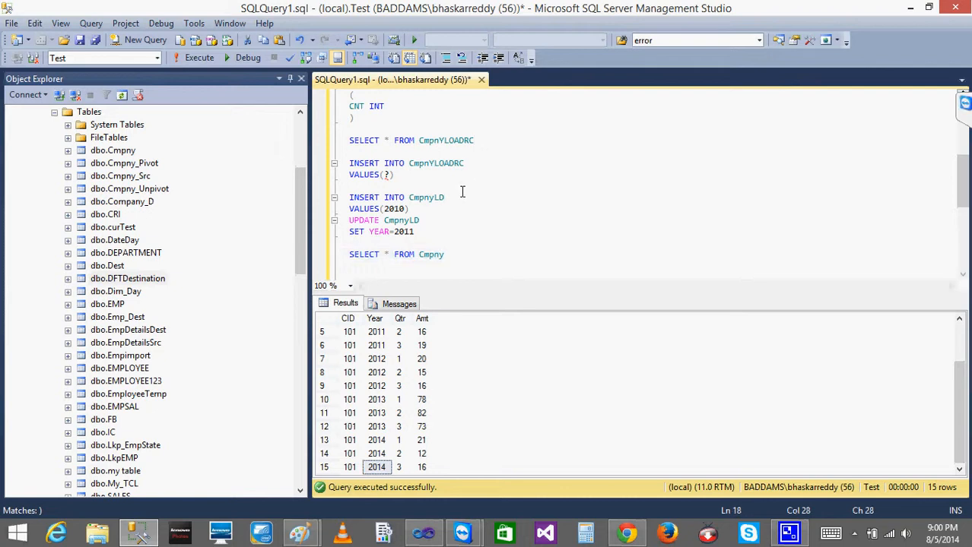
pyautogui.keyDown('shift'); pyautogui.click(337, 142); pyautogui.keyUp('shift')
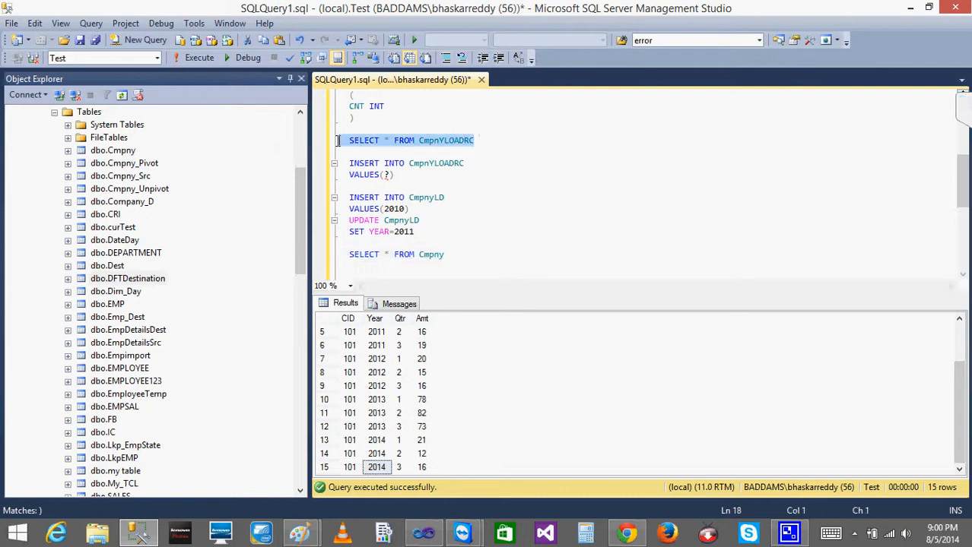
pyautogui.click(194, 60)
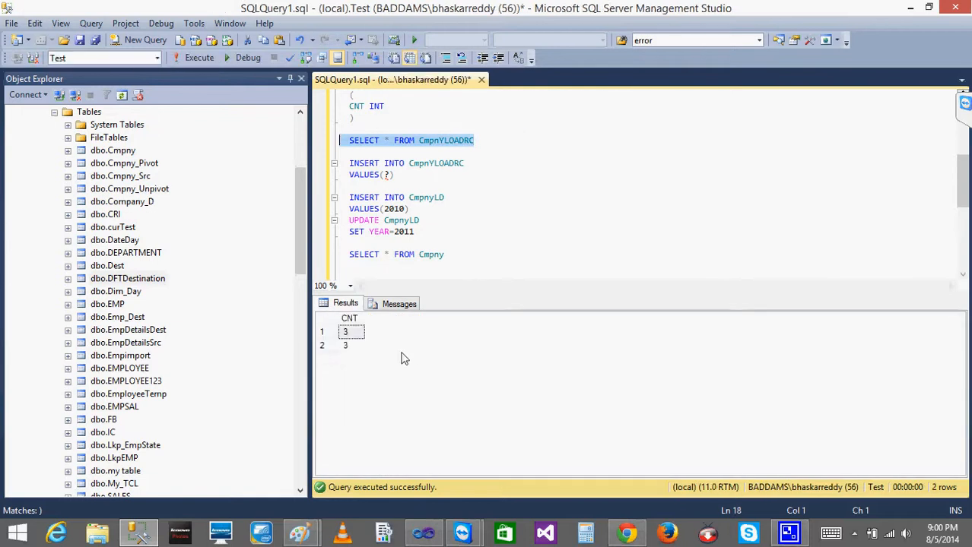
pyautogui.click(361, 348)
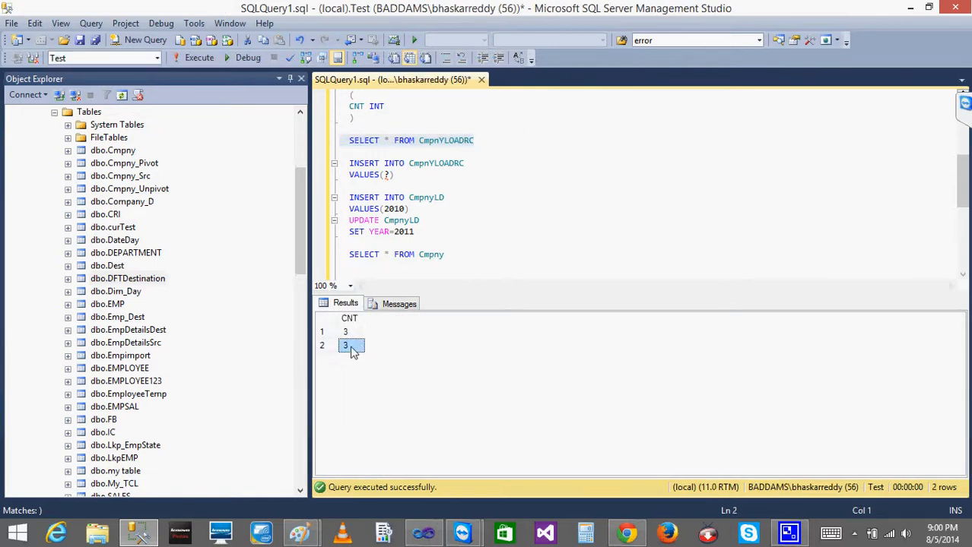
# Return to Visual Studio, stop the package run and open the Update Record Cnt task's SQL statement for editing
pyautogui.click(138, 536)
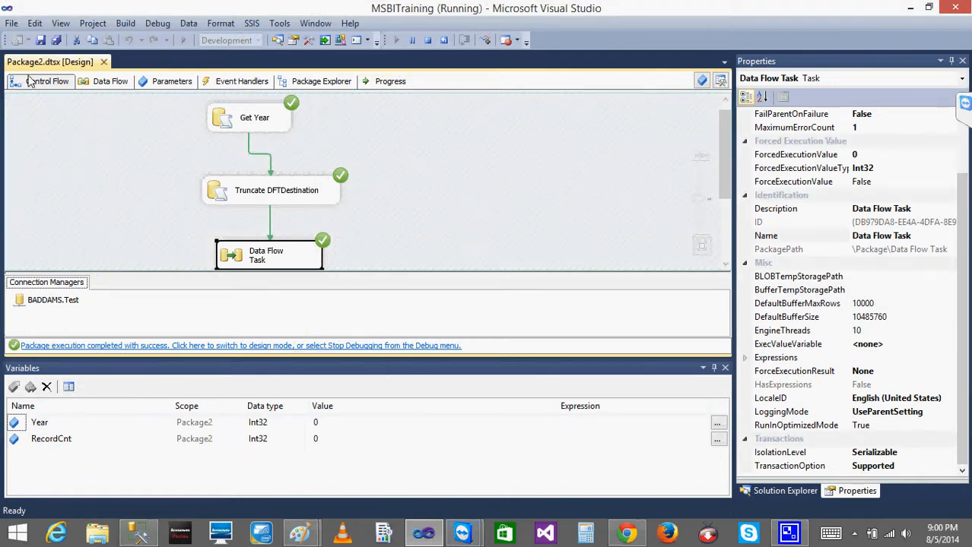
pyautogui.click(428, 40)
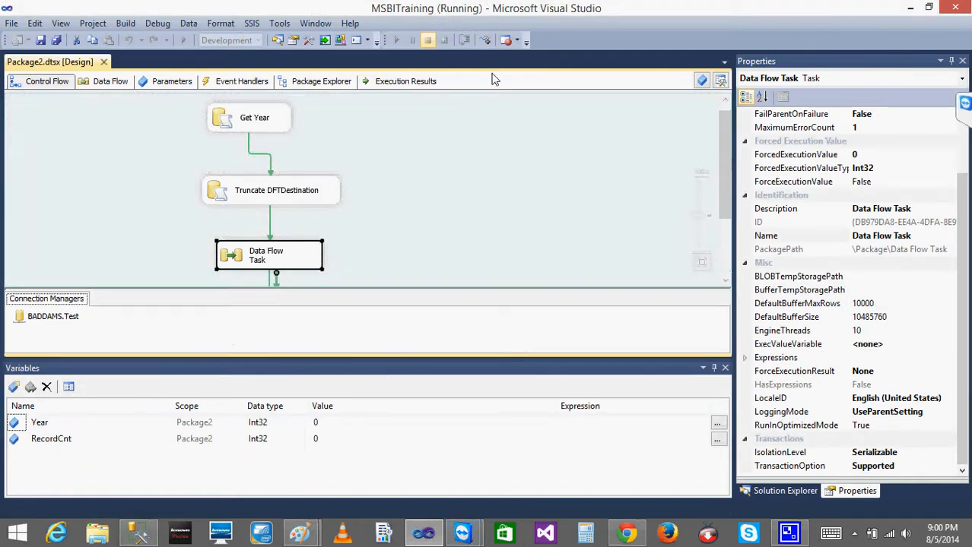
pyautogui.doubleClick(294, 346)
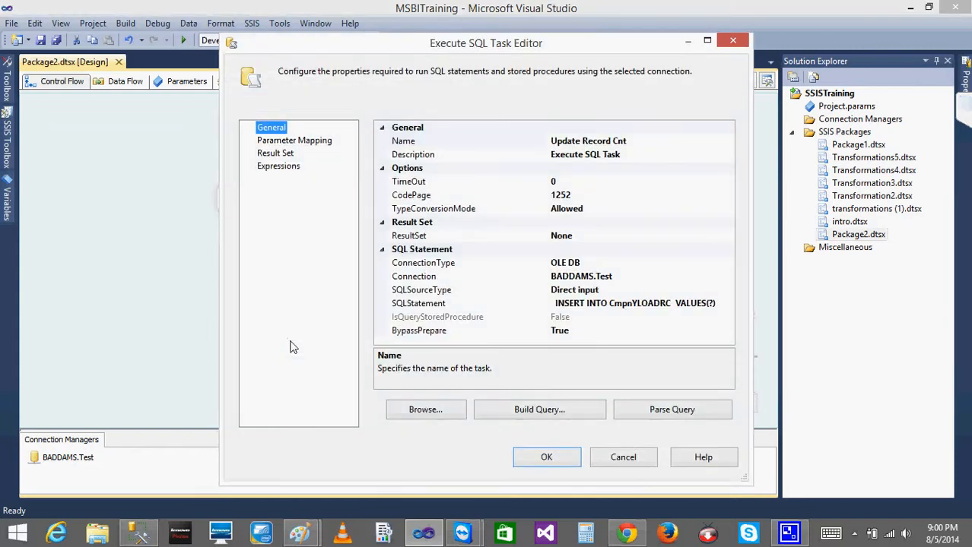
pyautogui.click(692, 304)
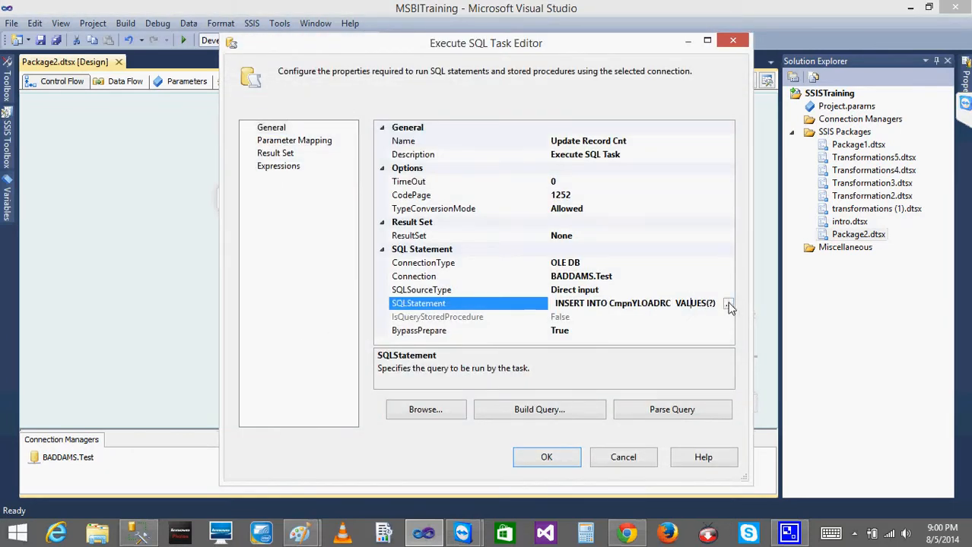
pyautogui.click(728, 304)
# Add the comment "--Truncate before inserting" and the statement TRUNCATE TABLE CmpnyLoadRC above the INSERT statement
pyautogui.press('Up')
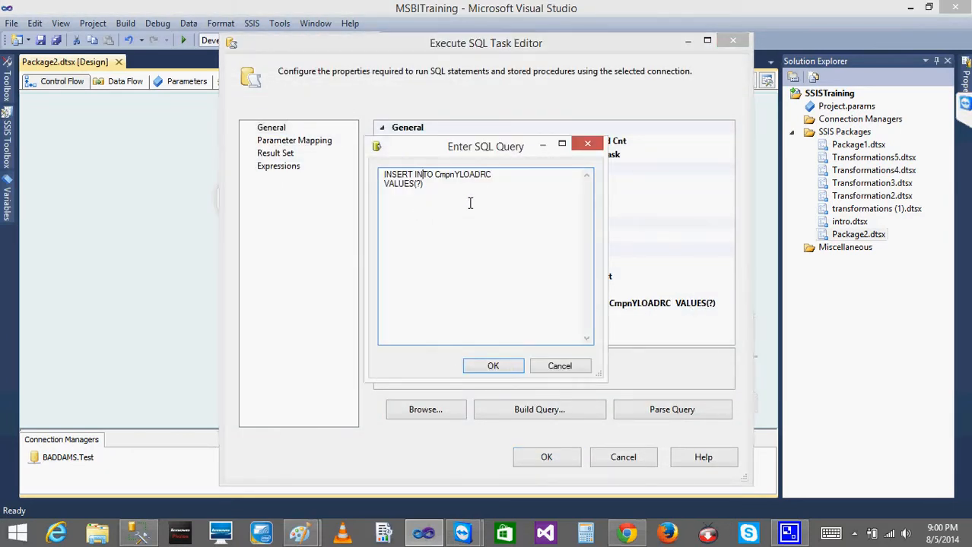
pyautogui.press('Return')
pyautogui.press('Up')
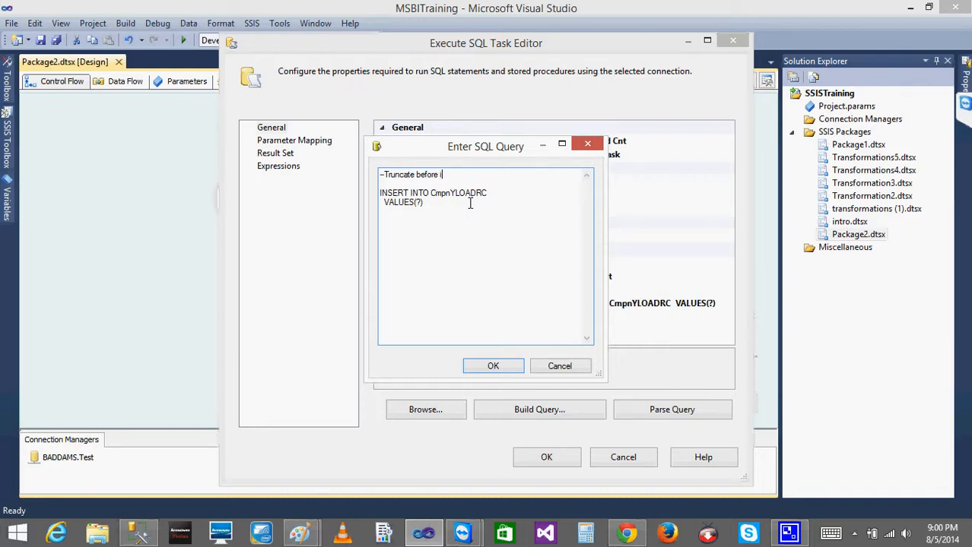
pyautogui.write('erting')
pyautogui.press('Return')
pyautogui.press('Return')
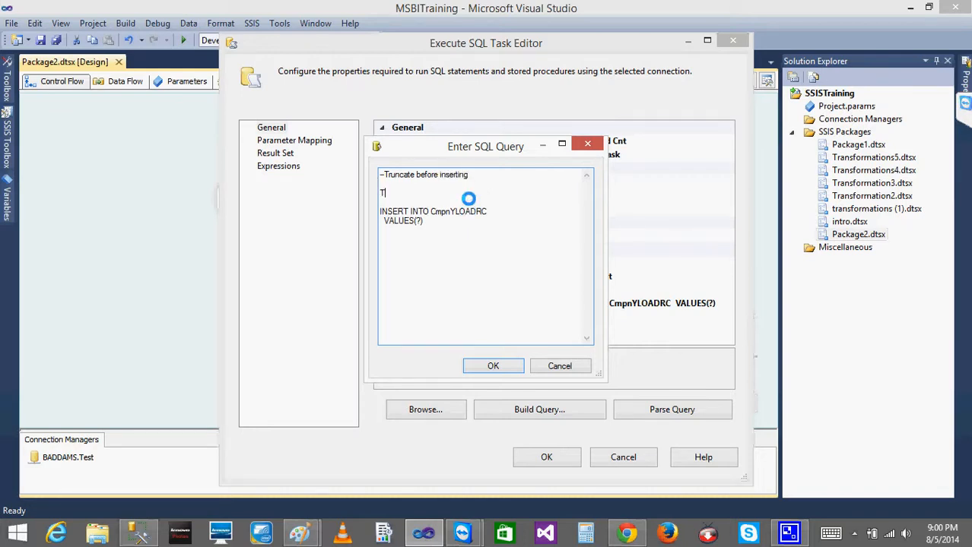
pyautogui.write('TRUNCATE TABLE CmpnyLoa')
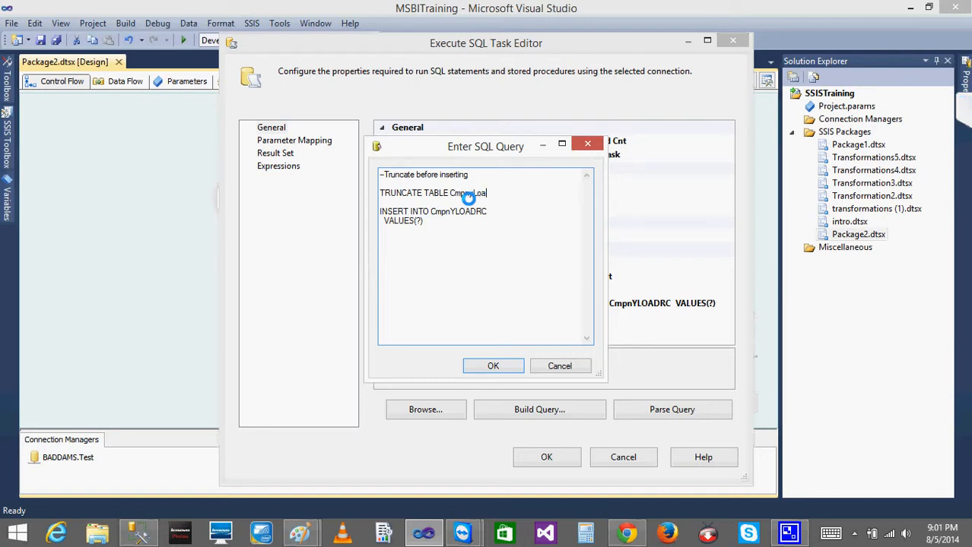
pyautogui.write('RC')
# Add the comment "--Insert record Count" above the INSERT statement and save the query and the task's settings
pyautogui.press('Return')
pyautogui.press('Return')
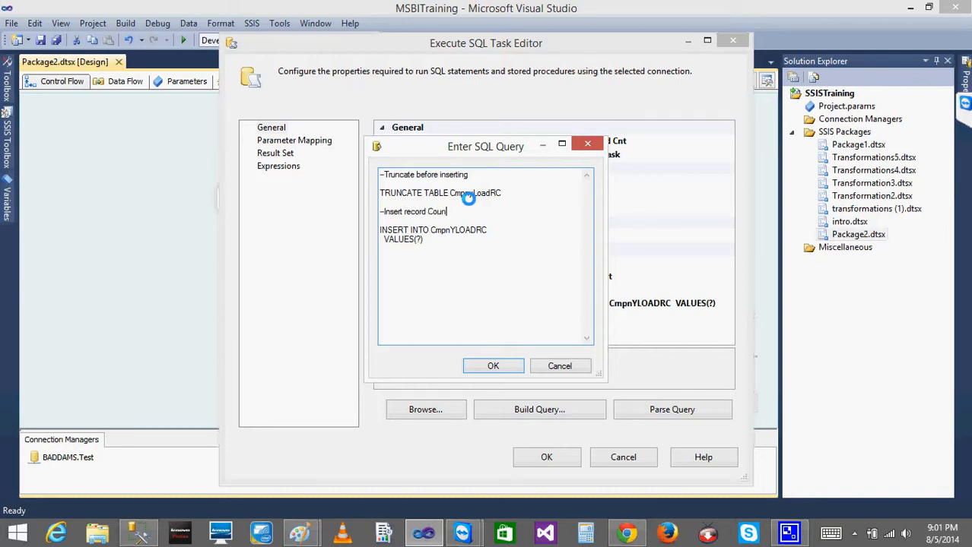
pyautogui.click(493, 366)
pyautogui.click(543, 456)
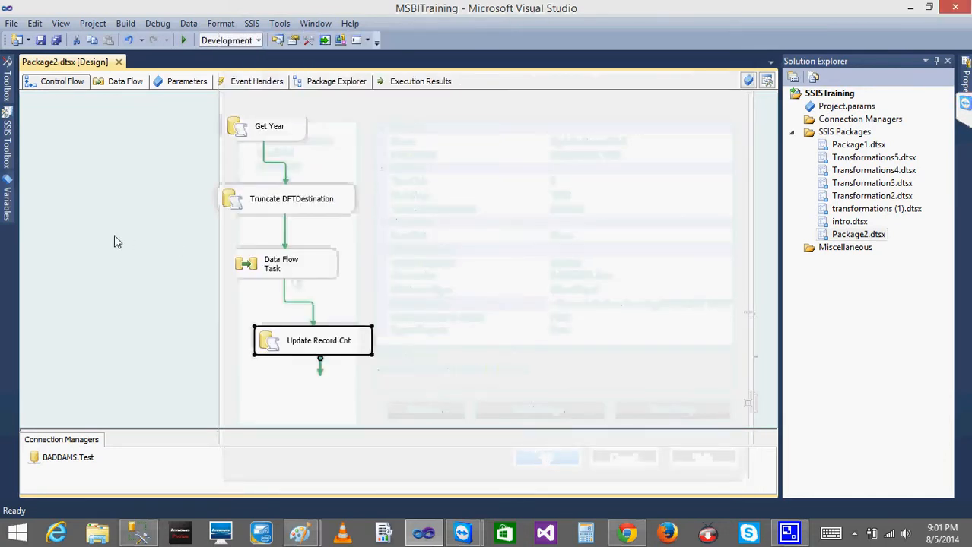
# Run the package, switch to SQL Server Management Studio and execute the CmpnYLOADRC query again
pyautogui.click(183, 40)
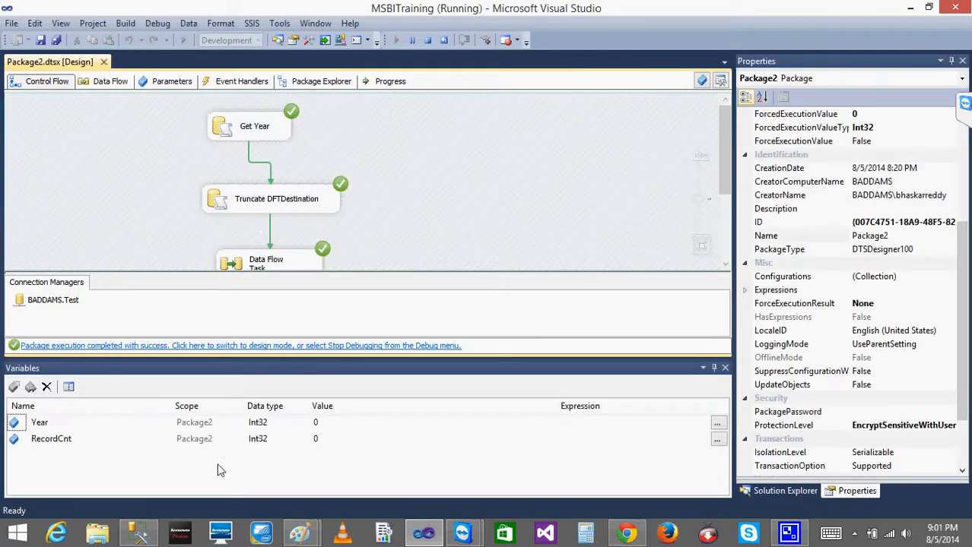
pyautogui.click(137, 535)
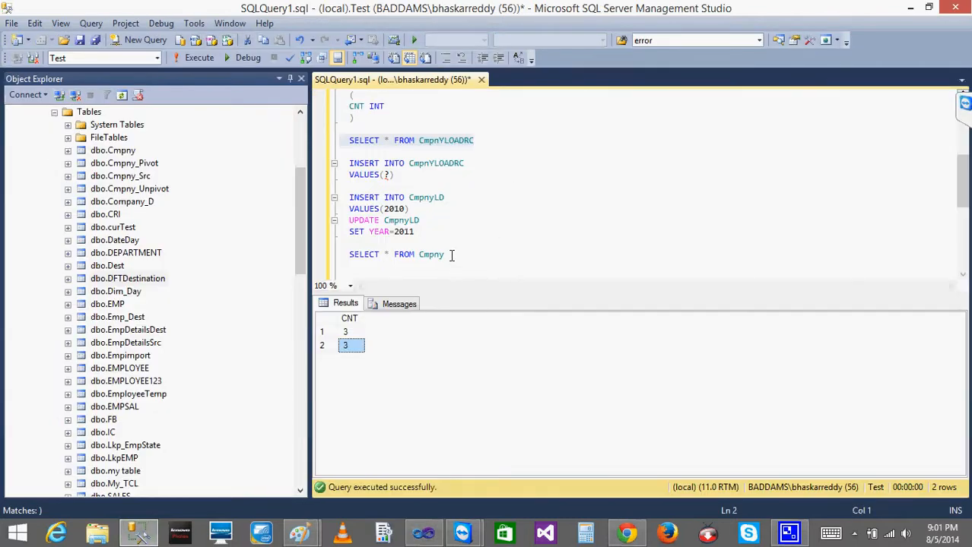
pyautogui.click(200, 60)
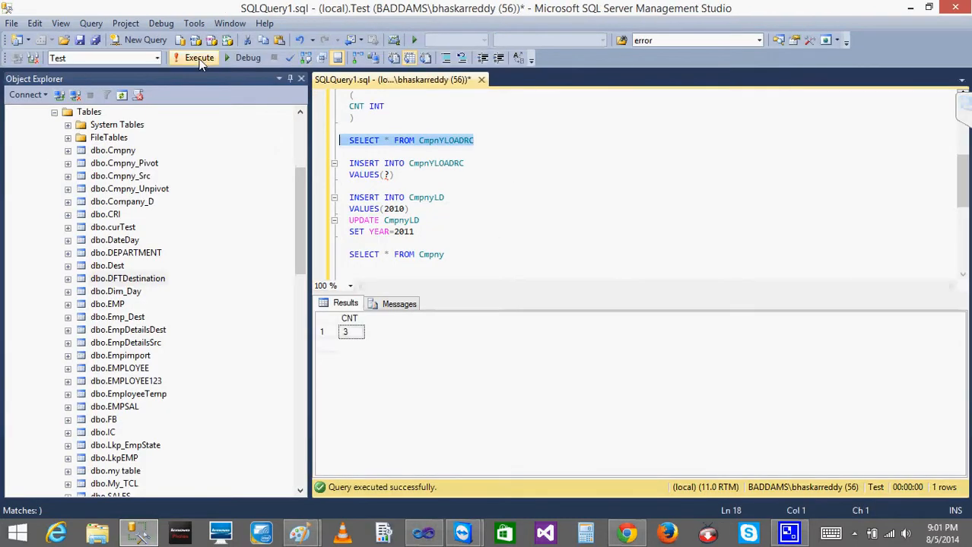
# Change the year in the UPDATE CmpnyLD statement to 2020 and execute only that statement
pyautogui.click(482, 210)
pyautogui.press('BackSpace')
pyautogui.press('BackSpace')
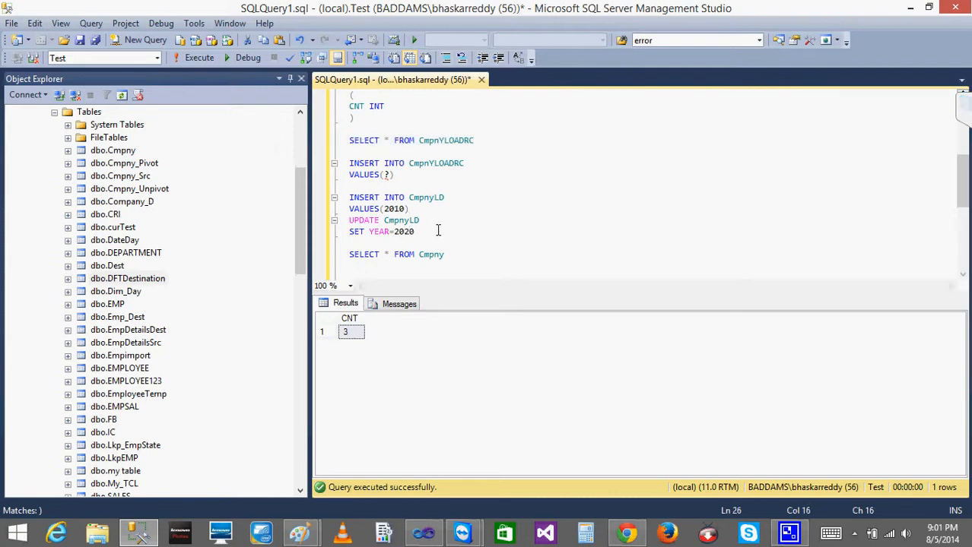
pyautogui.moveTo(437, 231); pyautogui.dragTo(342, 221)
pyautogui.click(191, 60)
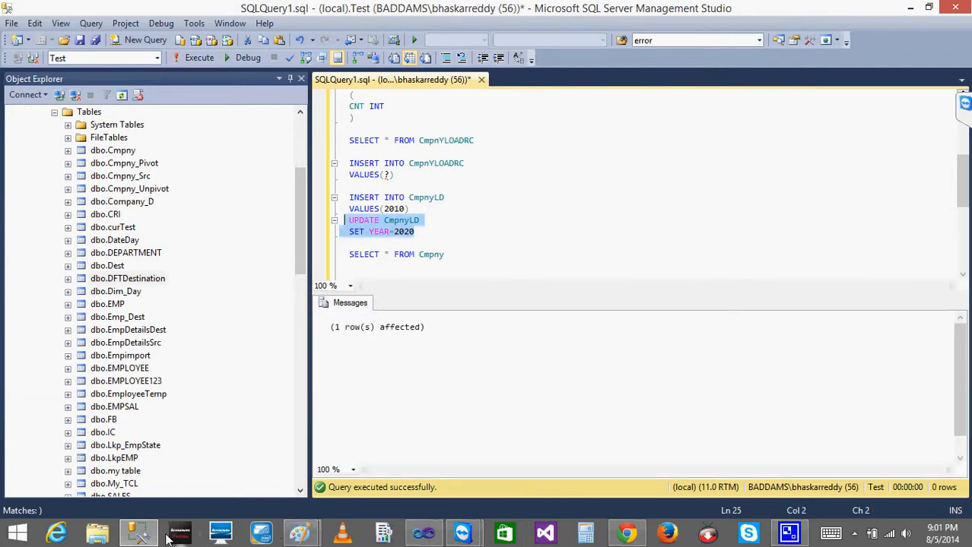
# Return to Visual Studio, stop and rerun the package, close the variables list and open the Data Flow Task's results
pyautogui.click(423, 533)
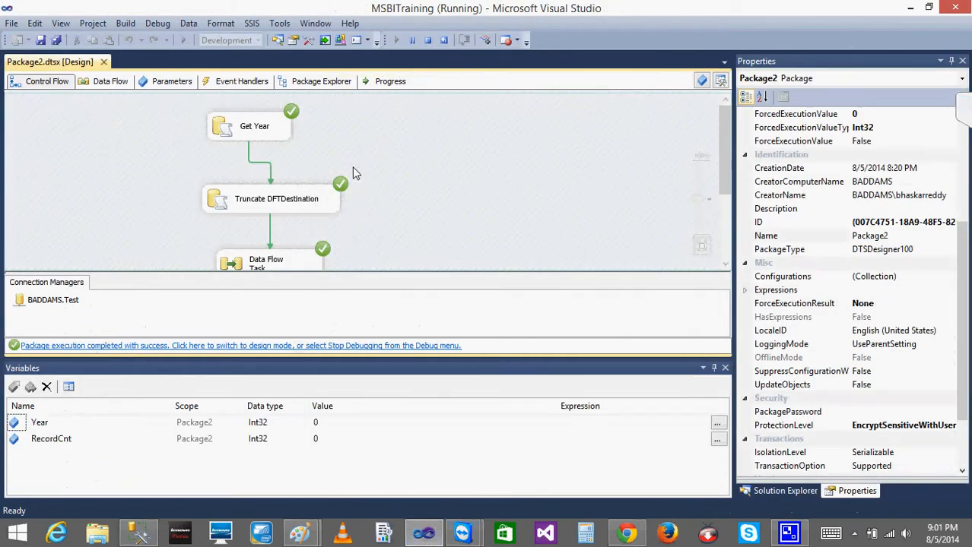
pyautogui.click(427, 39)
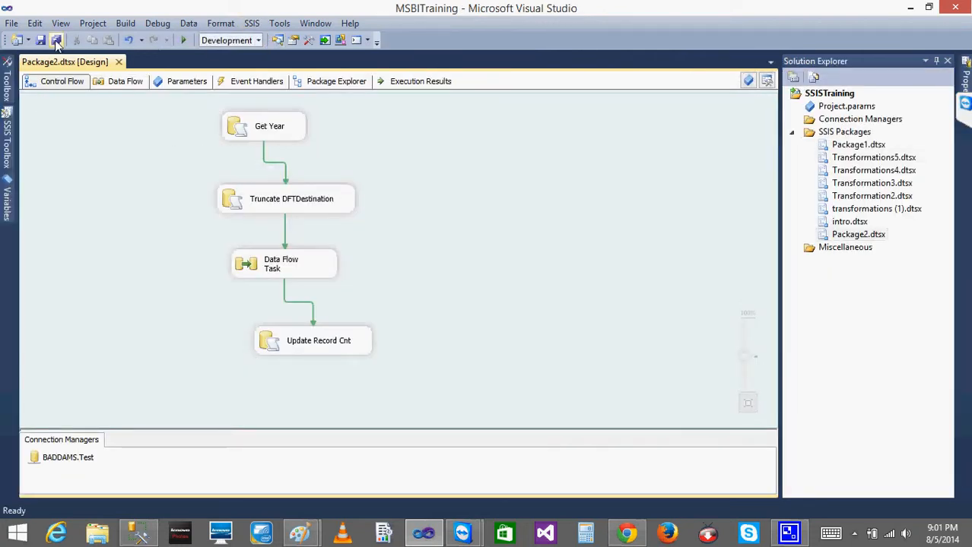
pyautogui.click(182, 40)
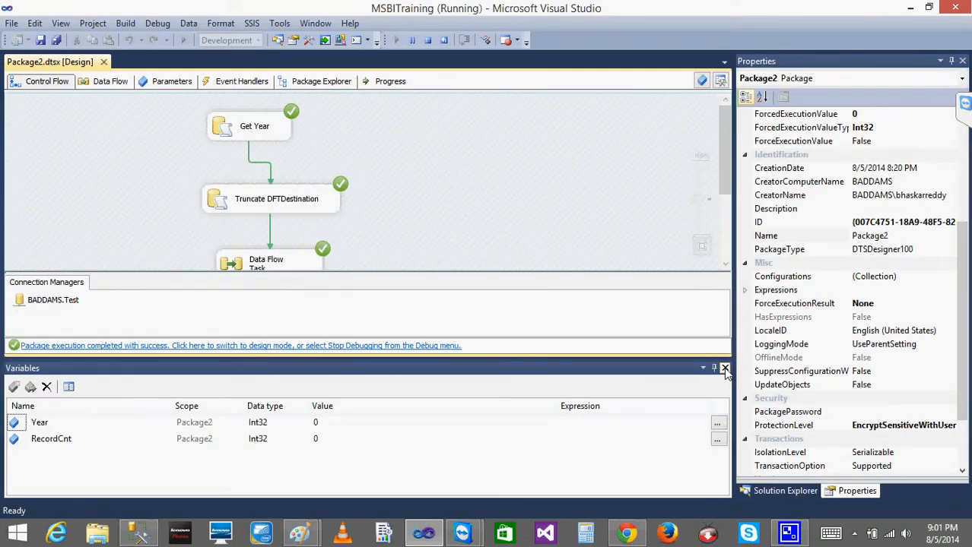
pyautogui.click(724, 368)
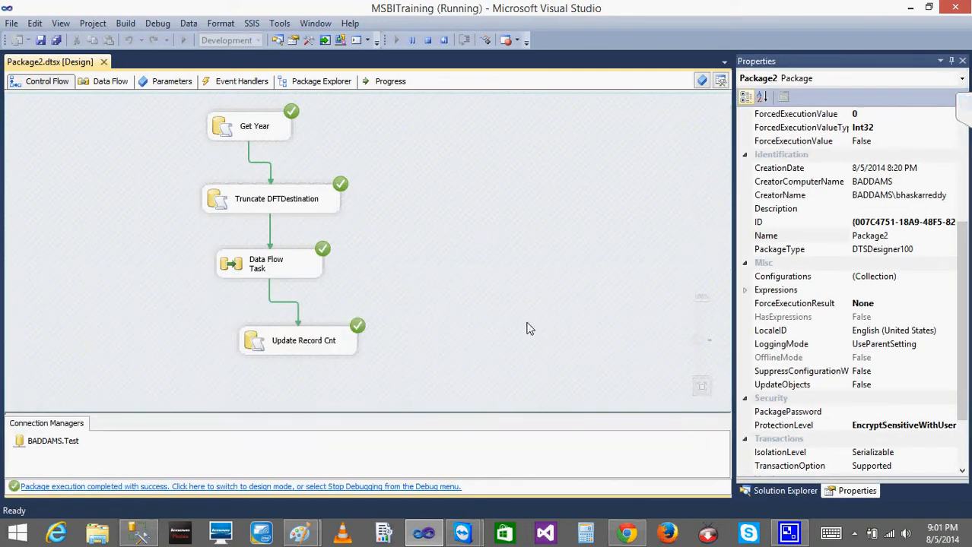
pyautogui.doubleClick(242, 264)
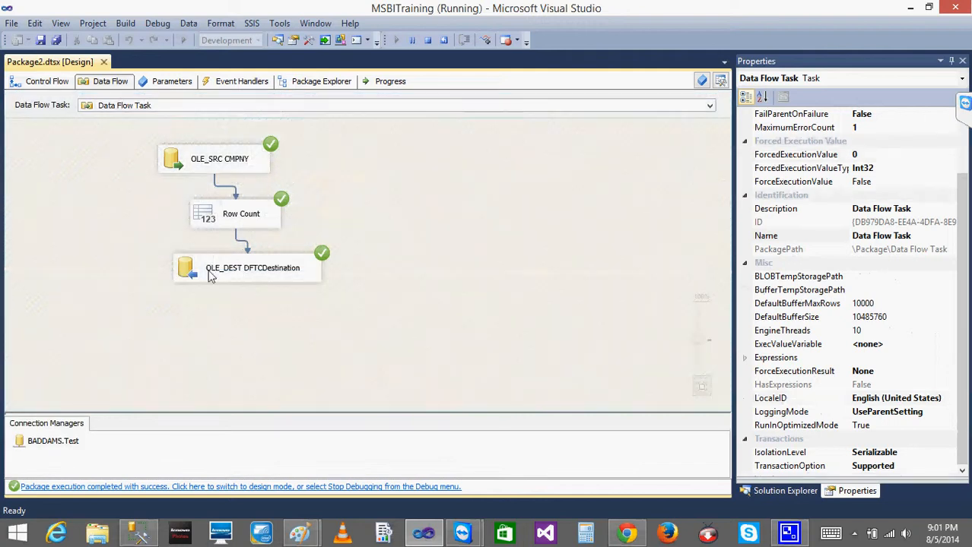
# Switch to SQL Server Management Studio and execute only the SELECT * FROM CmpnYLOADRC query to check the CNT value for 2020
pyautogui.click(138, 534)
pyautogui.click(459, 216)
pyautogui.moveTo(486, 142); pyautogui.dragTo(279, 146)
pyautogui.click(191, 59)
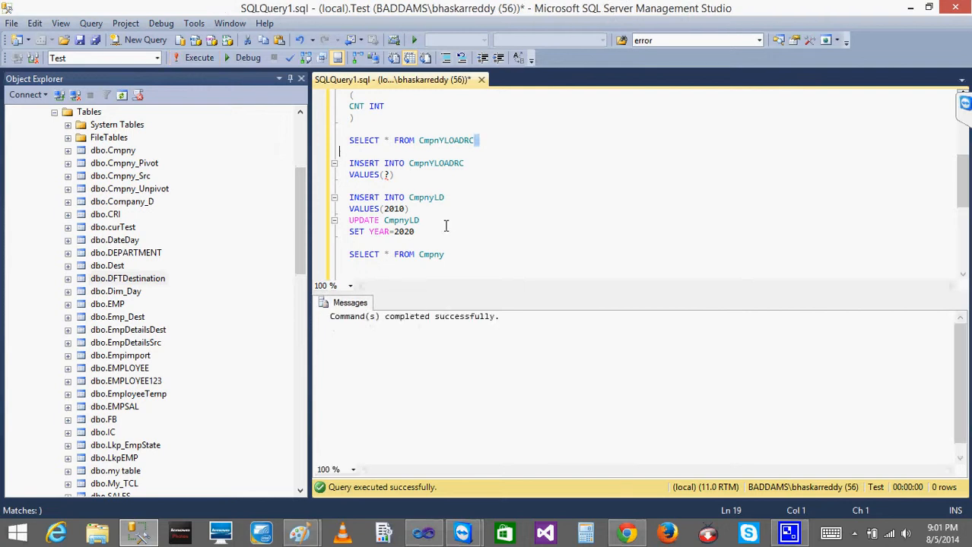
pyautogui.moveTo(481, 140); pyautogui.dragTo(336, 143)
pyautogui.click(199, 59)
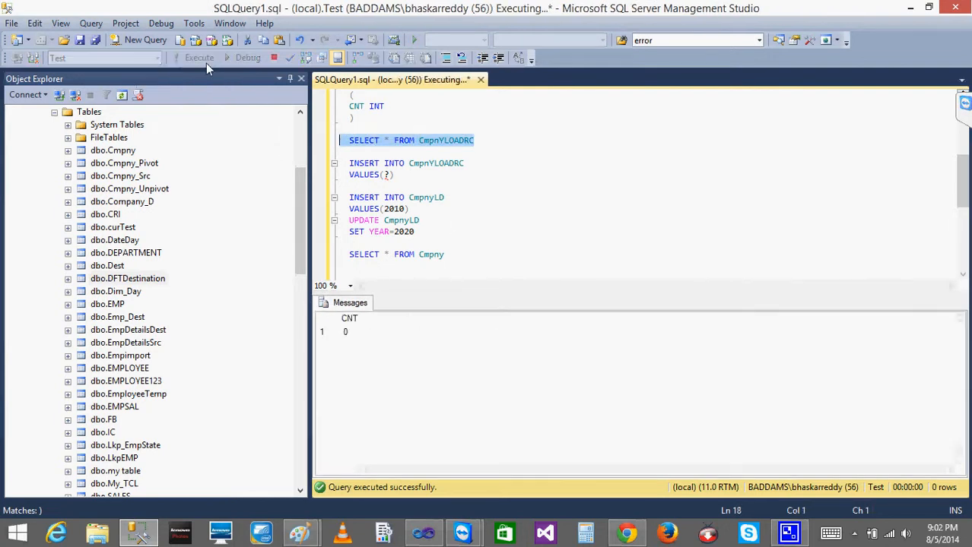
pyautogui.click(357, 331)
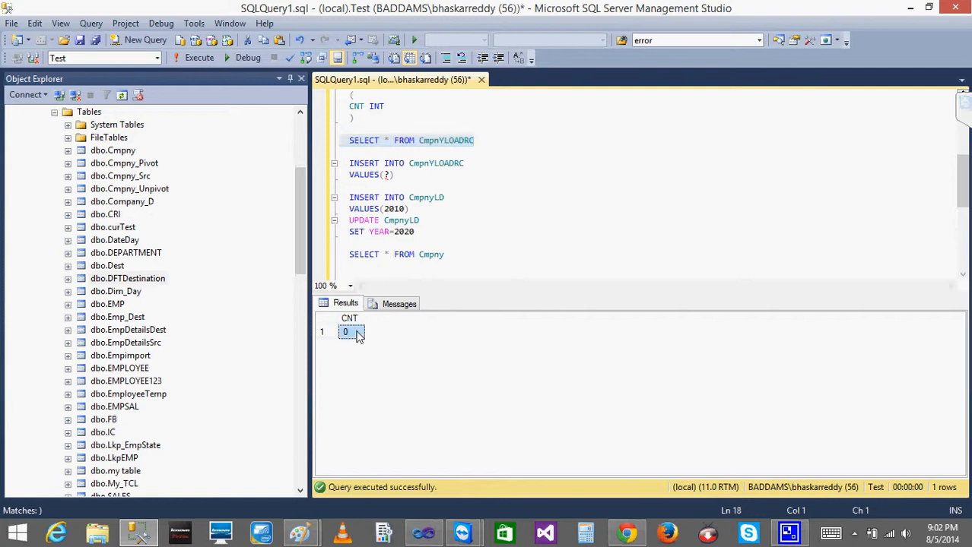
# Return to the package's control flow in Visual Studio and stop the run
pyautogui.click(915, 9)
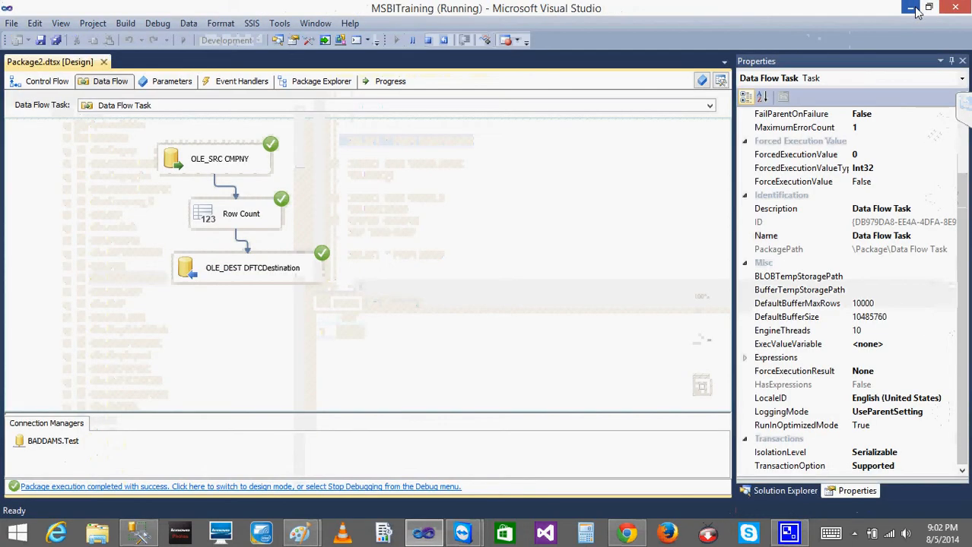
pyautogui.click(45, 85)
pyautogui.click(428, 42)
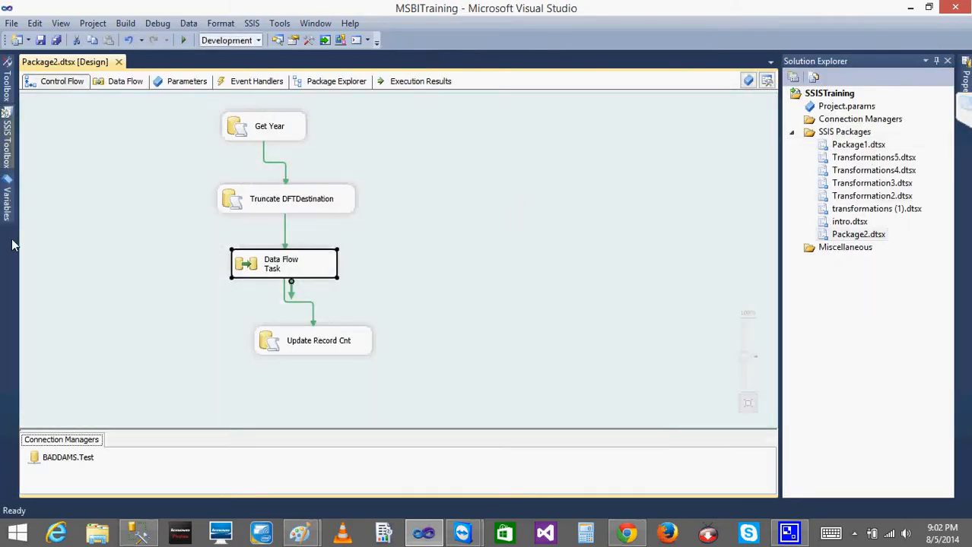
# Review the Year and RecordCnt package variables alongside the Get Year and Data Flow tasks that use them
pyautogui.click(7, 199)
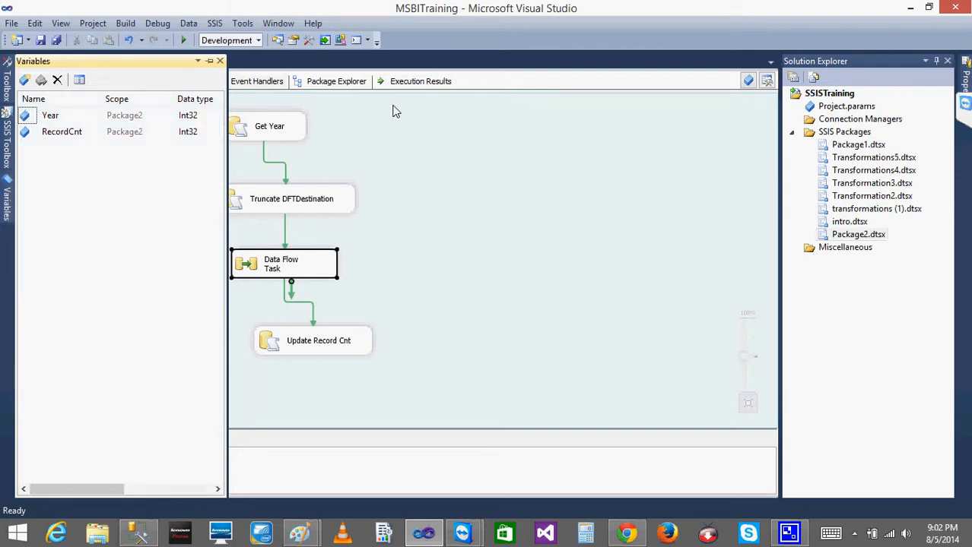
pyautogui.click(259, 131)
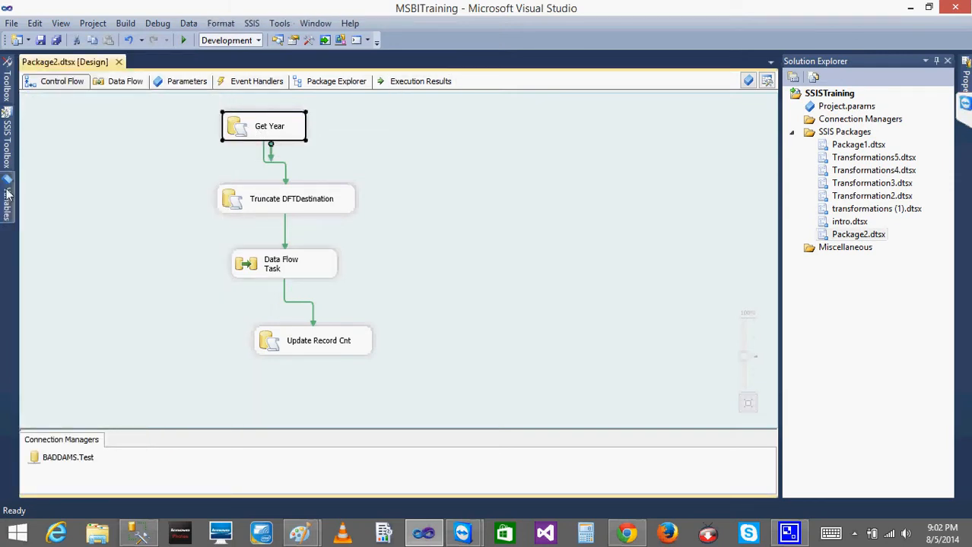
pyautogui.click(7, 199)
pyautogui.click(279, 131)
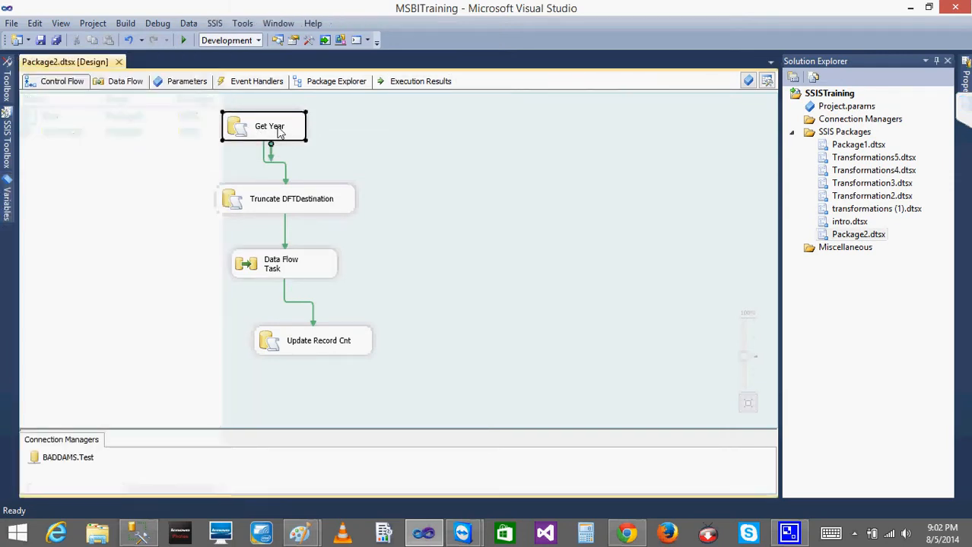
pyautogui.click(7, 205)
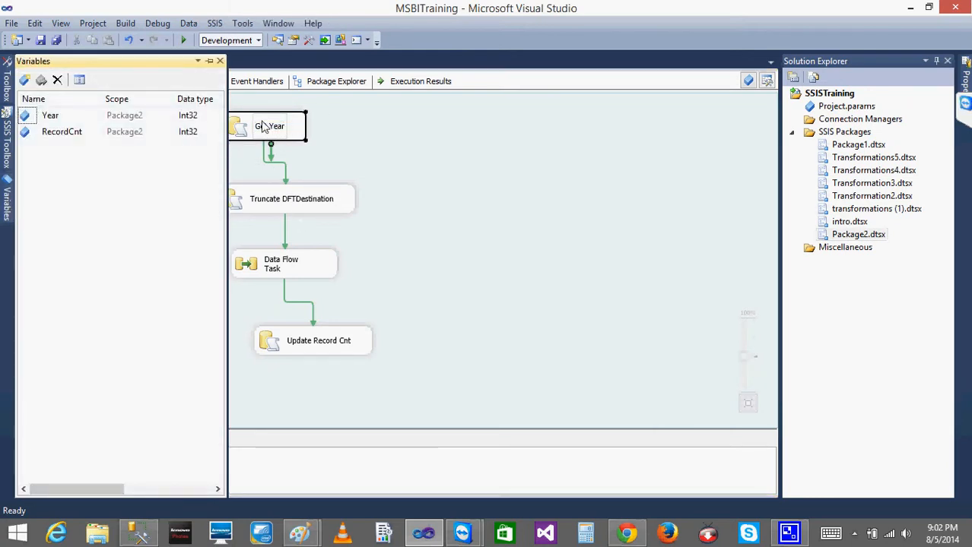
pyautogui.click(257, 262)
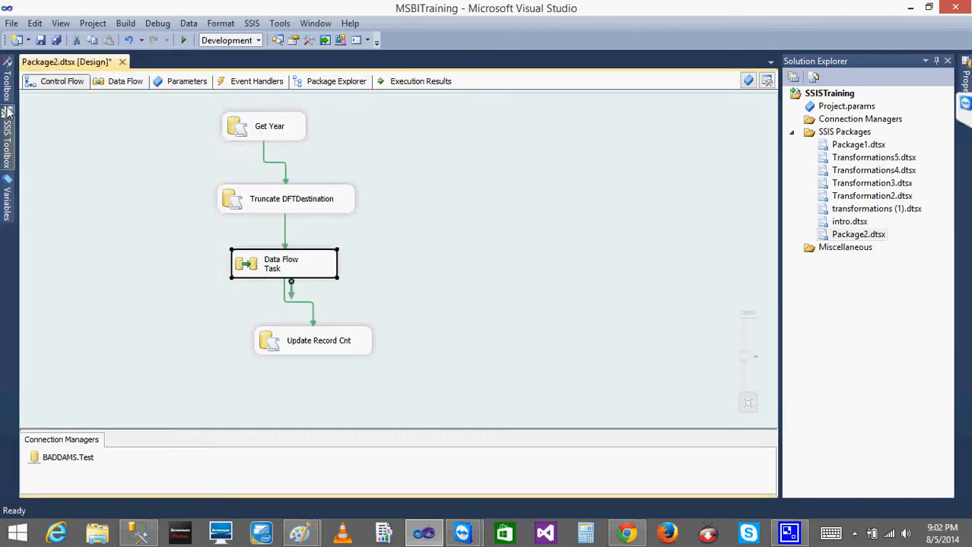
pyautogui.click(161, 144)
pyautogui.click(251, 129)
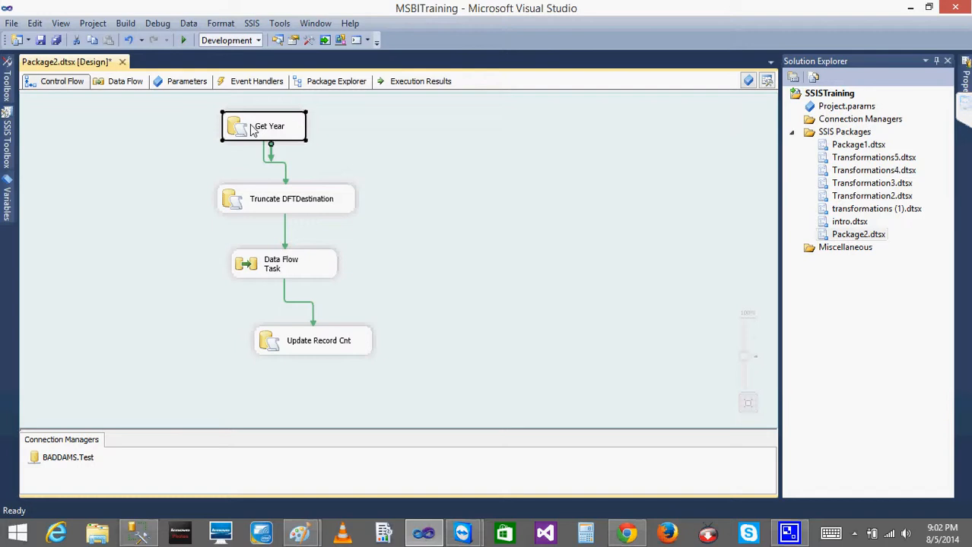
# Enable breakpoints on the Get Year task for the OnPreExecute and OnPostExecute events
pyautogui.rightClick(253, 130)
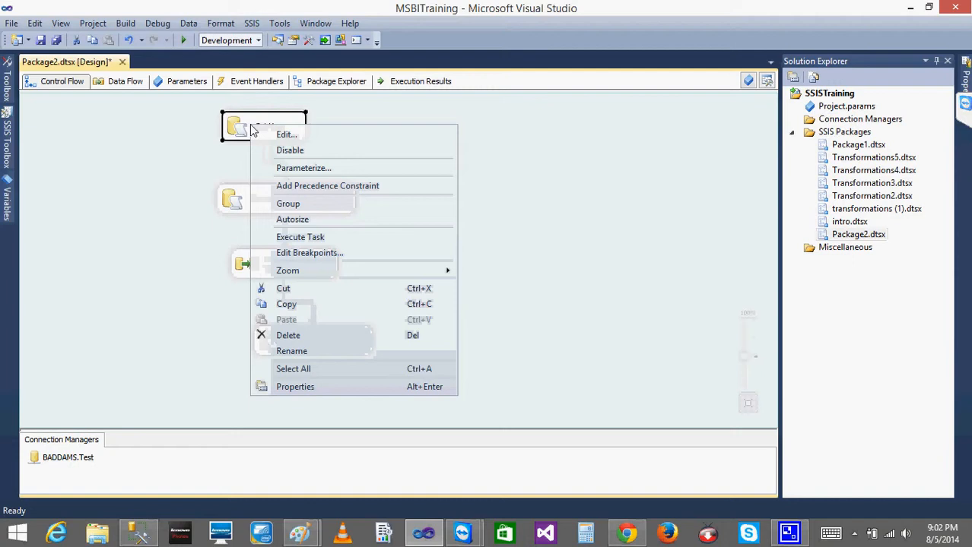
pyautogui.click(314, 255)
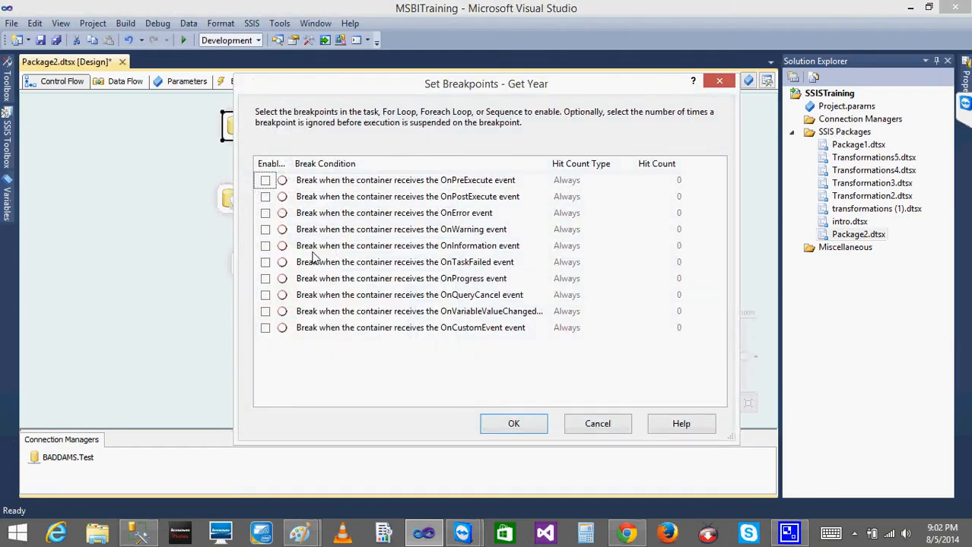
pyautogui.click(265, 181)
pyautogui.click(265, 197)
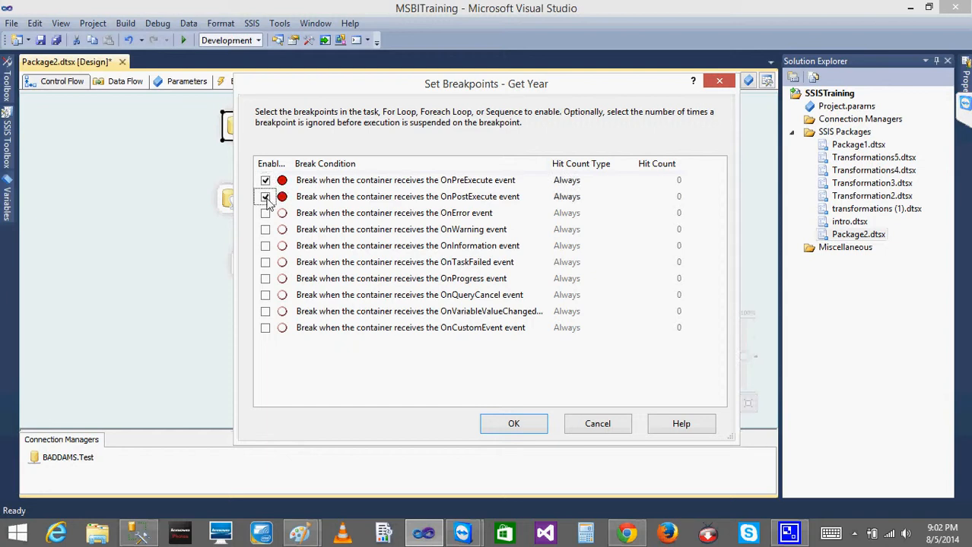
pyautogui.click(506, 424)
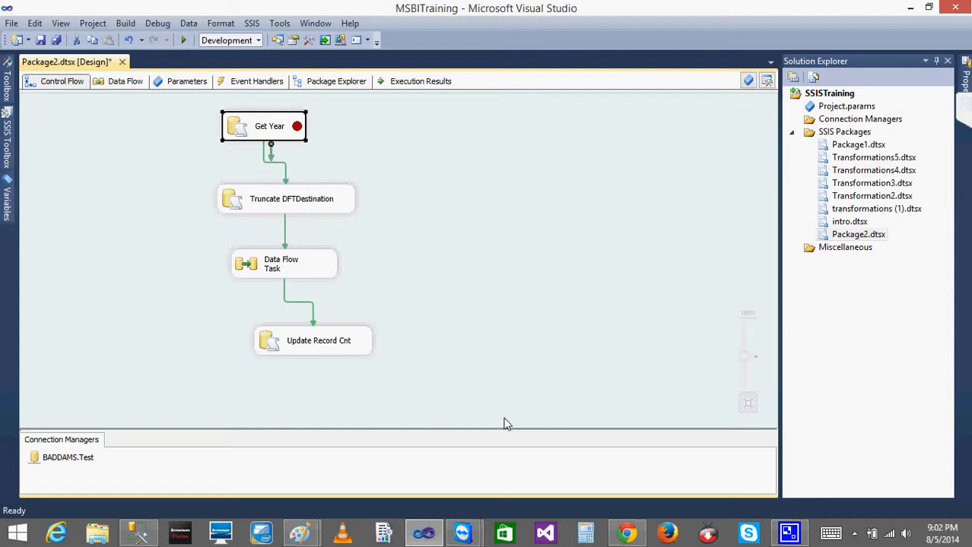
# Check the default values of the Year and RecordCnt package variables
pyautogui.click(8, 198)
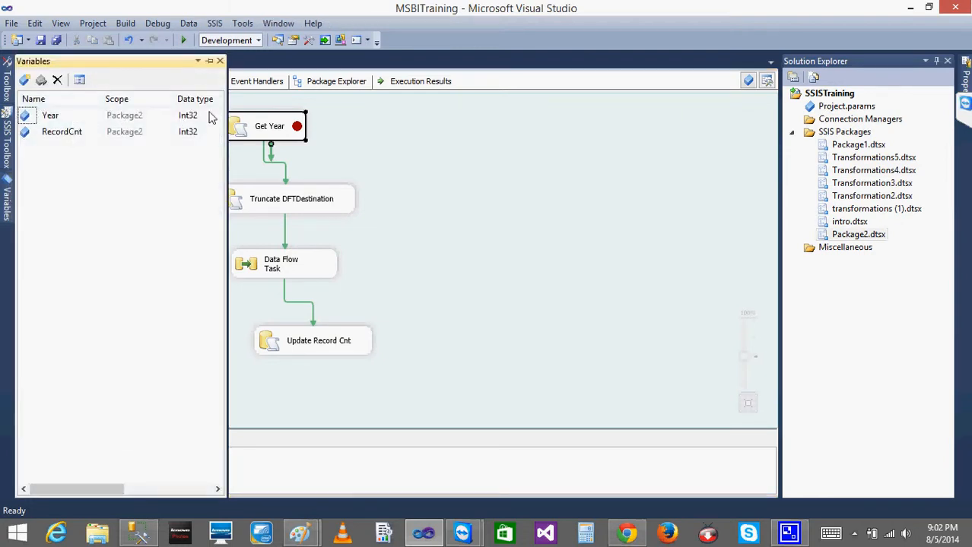
pyautogui.moveTo(115, 490); pyautogui.dragTo(184, 489)
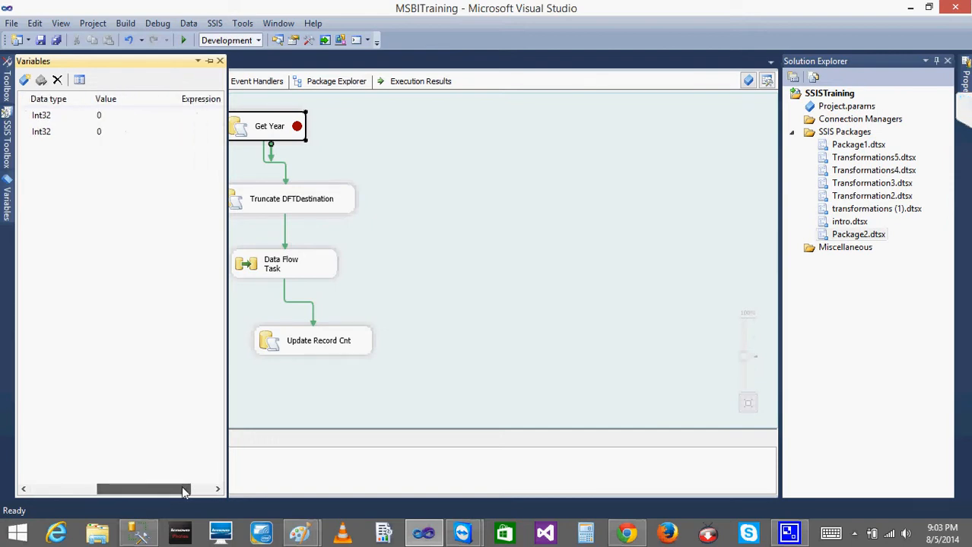
pyautogui.click(127, 115)
pyautogui.click(396, 164)
# Enable breakpoints on the Data Flow Task for the OnPreExecute and OnPostExecute events
pyautogui.click(253, 275)
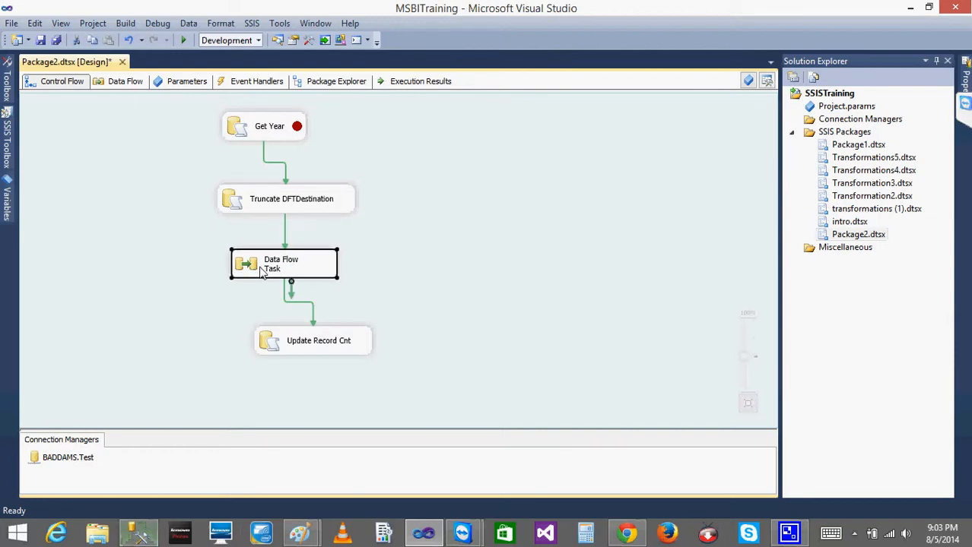
pyautogui.rightClick(261, 274)
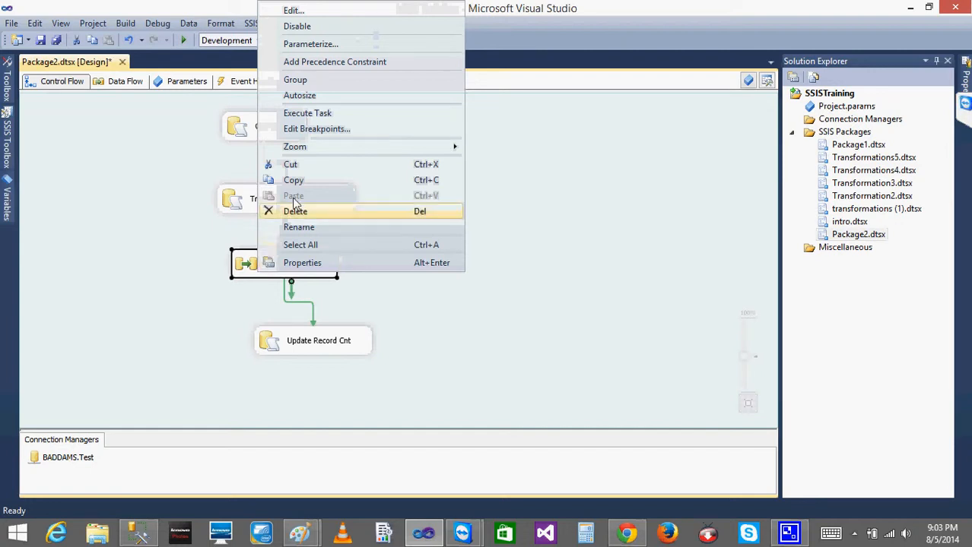
pyautogui.click(307, 128)
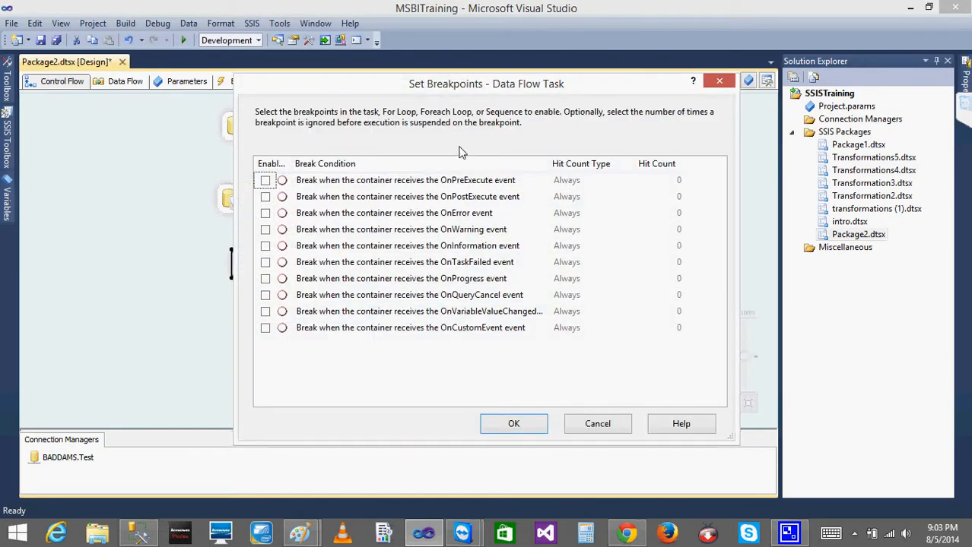
pyautogui.click(265, 197)
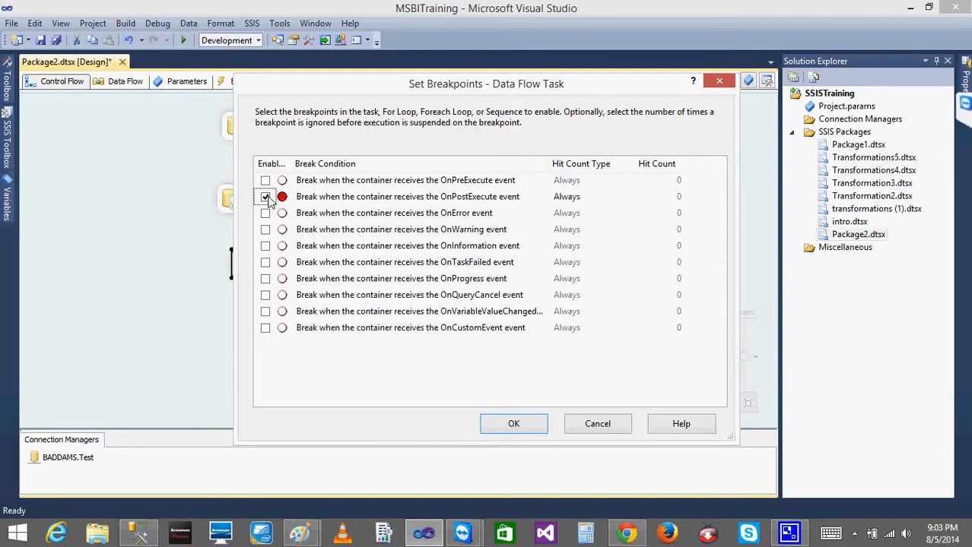
pyautogui.click(266, 180)
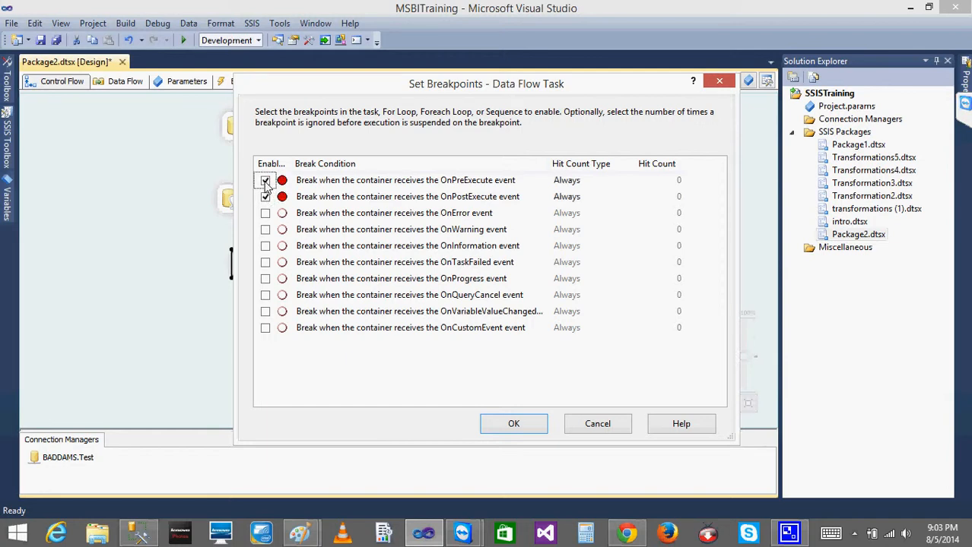
pyautogui.click(515, 427)
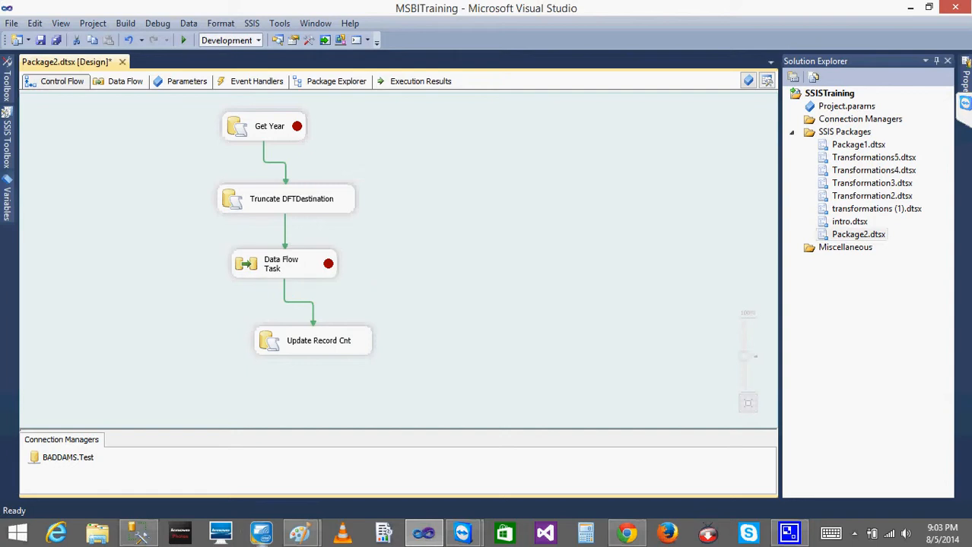
# Switch to SQL Server Management Studio, set YEAR to 2010 in the UPDATE CmpnyLD statement and execute only that statement
pyautogui.click(137, 533)
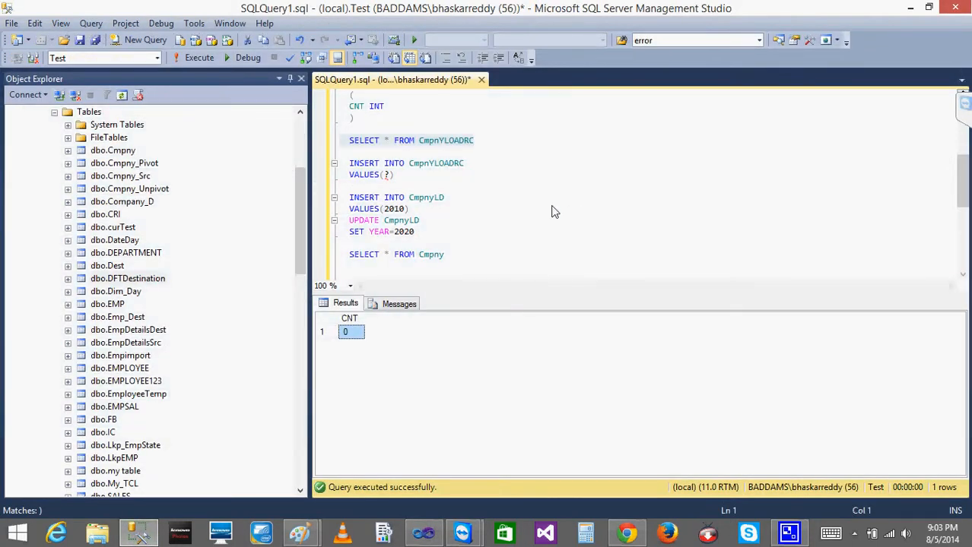
pyautogui.click(425, 232)
pyautogui.press('BackSpace')
pyautogui.press('BackSpace')
pyautogui.write('10')
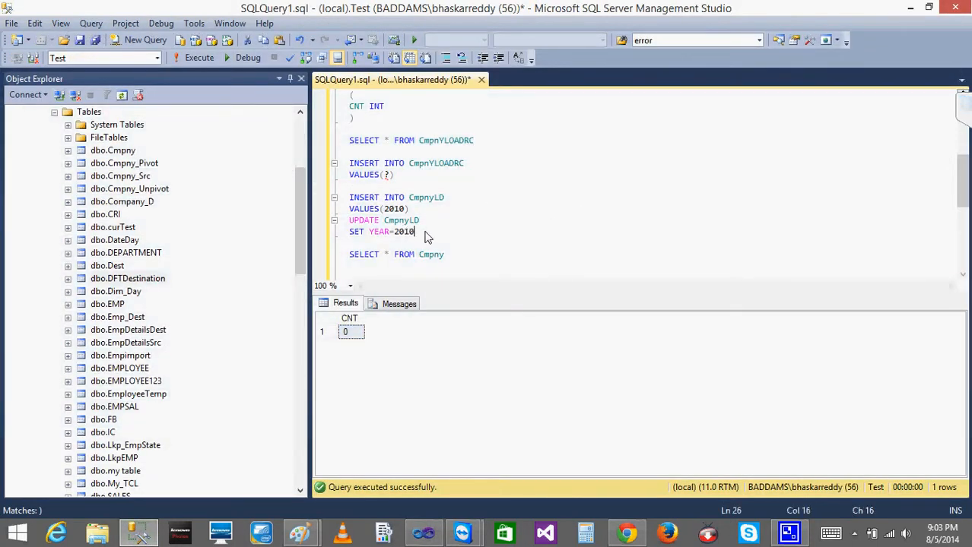
pyautogui.moveTo(425, 236); pyautogui.dragTo(335, 228)
pyautogui.click(202, 60)
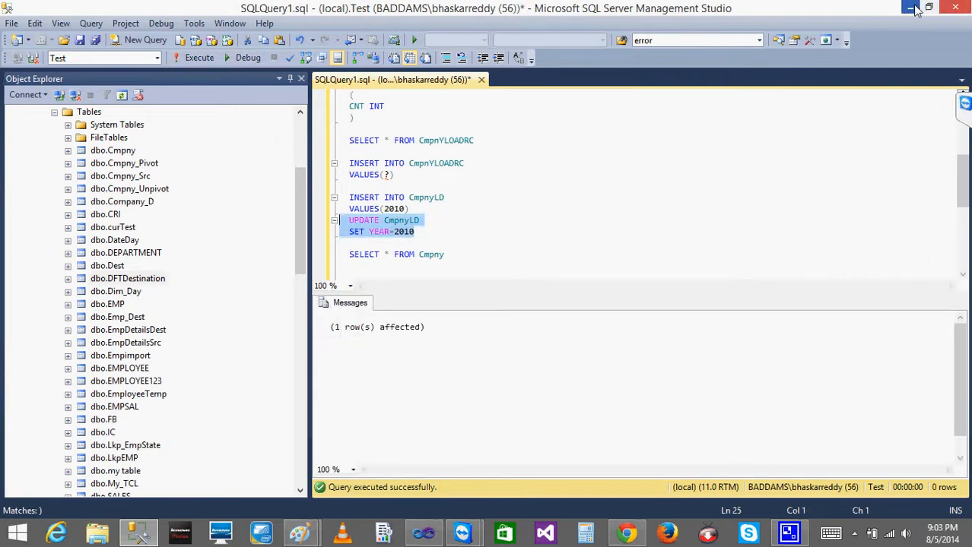
# Return to Visual Studio, start debugging the package and display the Locals with the Variables node expanded
pyautogui.click(913, 7)
pyautogui.click(181, 41)
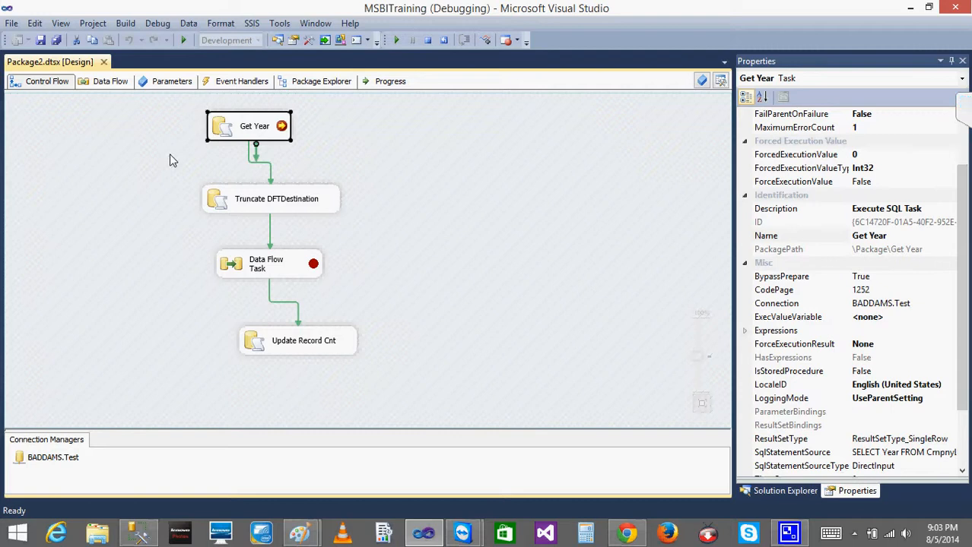
pyautogui.click(158, 25)
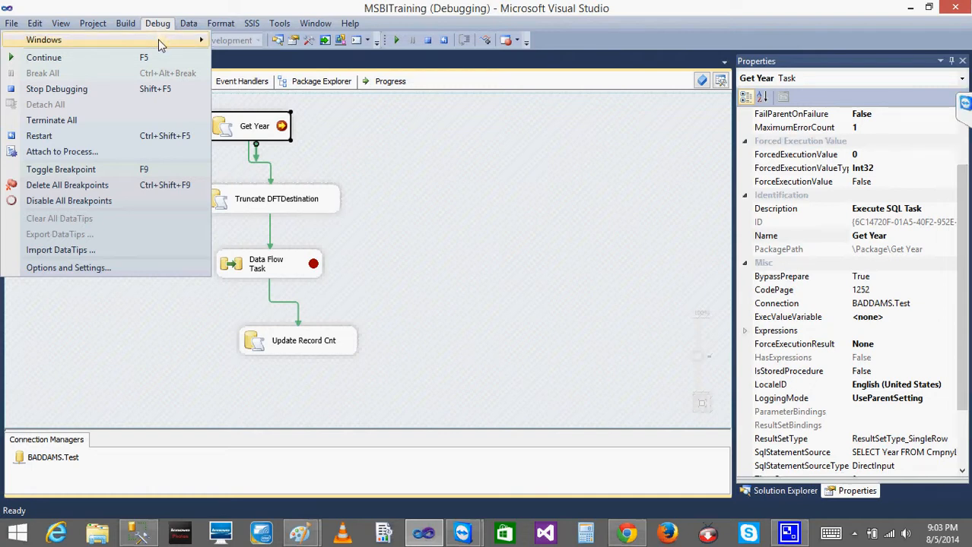
pyautogui.moveTo(161, 44)
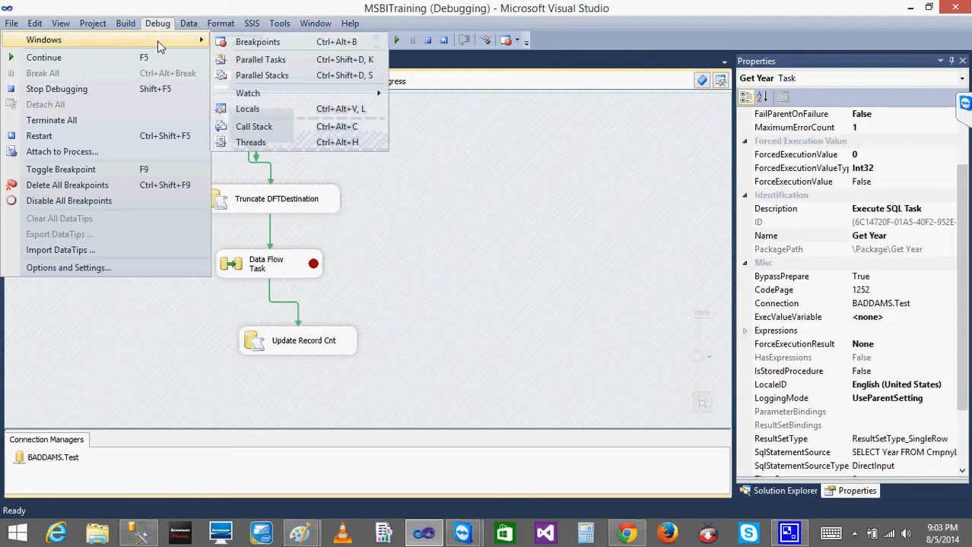
pyautogui.click(247, 110)
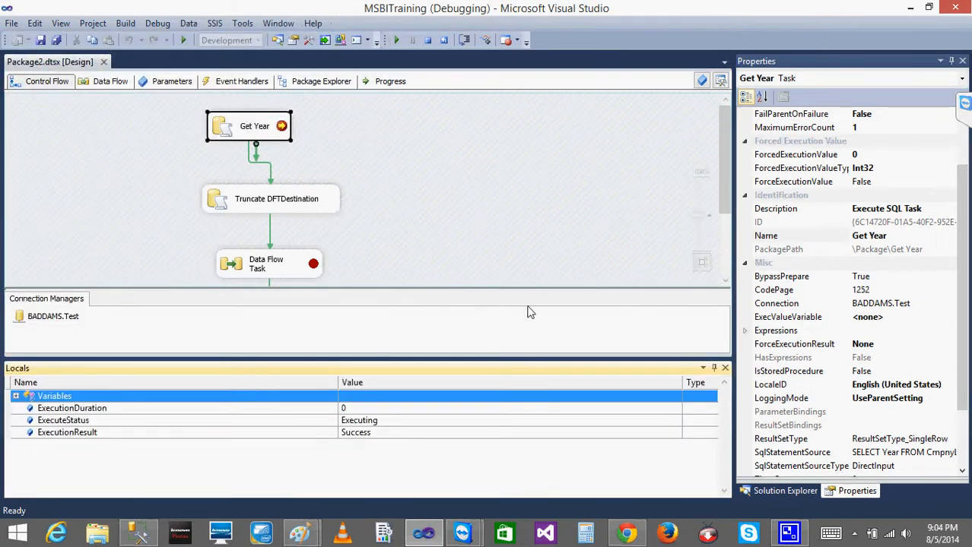
pyautogui.click(16, 396)
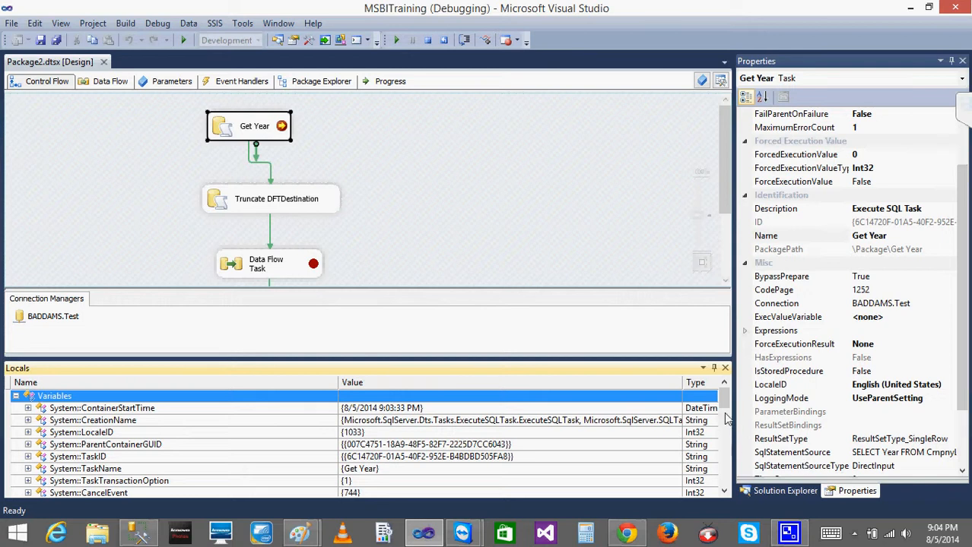
# Examine the User::RecordCnt and User::Year values in Locals while execution is paused before the Get Year task
pyautogui.moveTo(723, 405); pyautogui.dragTo(725, 432)
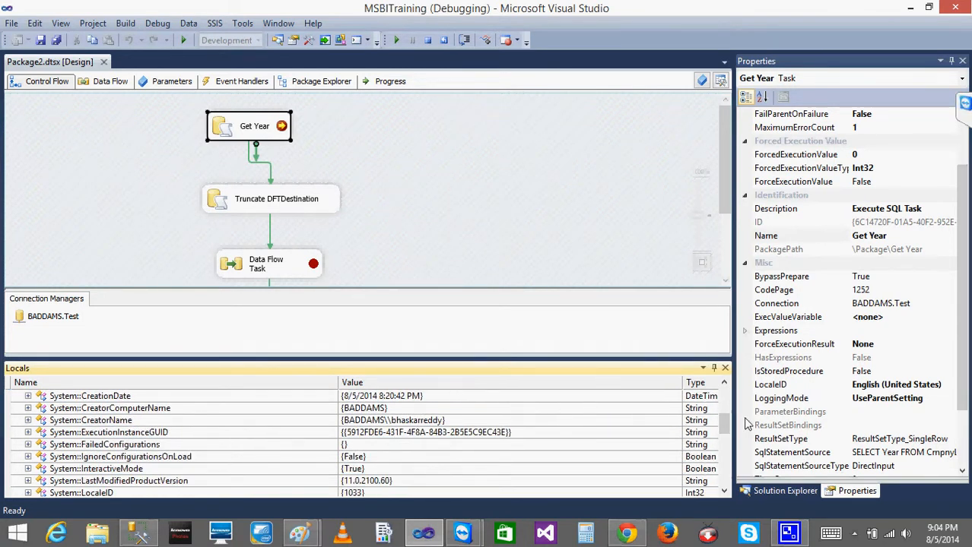
pyautogui.moveTo(728, 431); pyautogui.dragTo(731, 466)
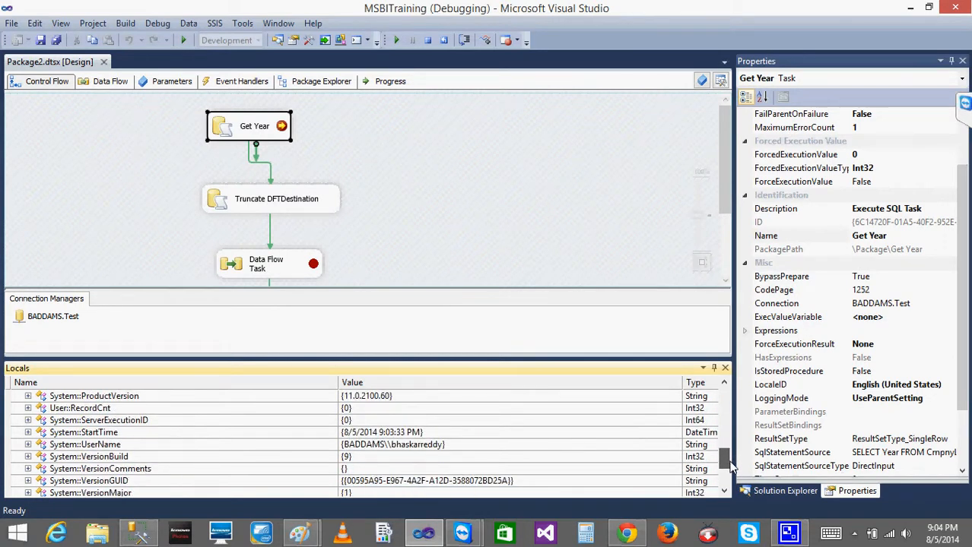
pyautogui.click(122, 409)
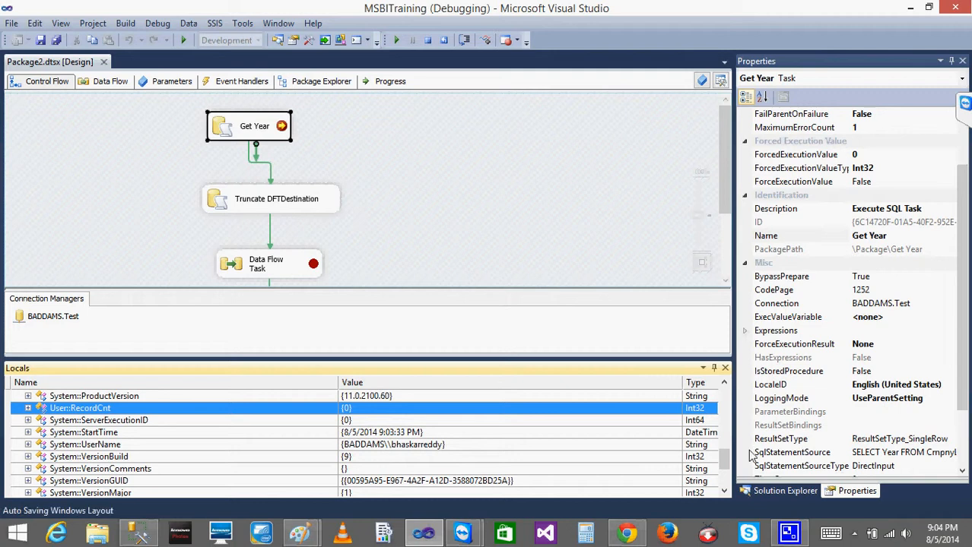
pyautogui.scroll(-1, 726, 470)
pyautogui.scroll(-2, 726, 470)
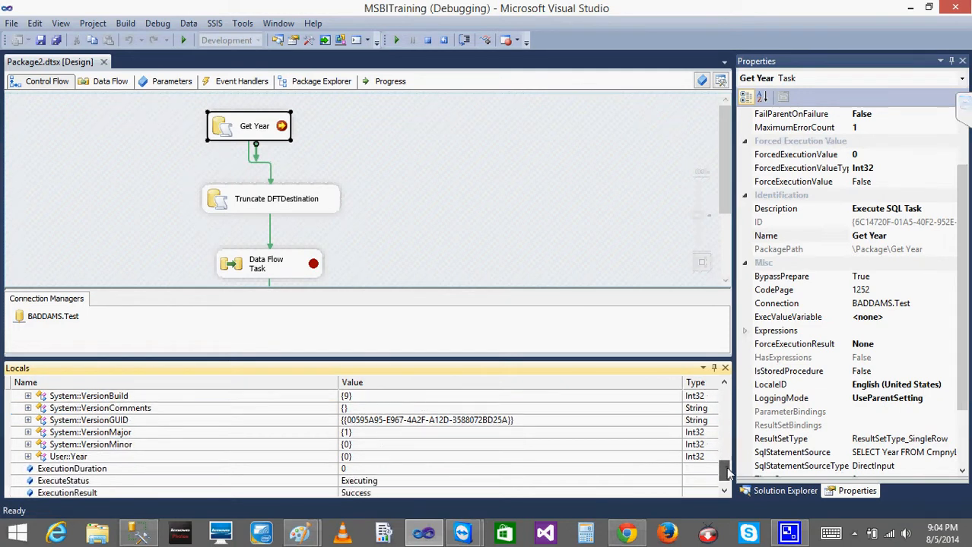
pyautogui.click(134, 456)
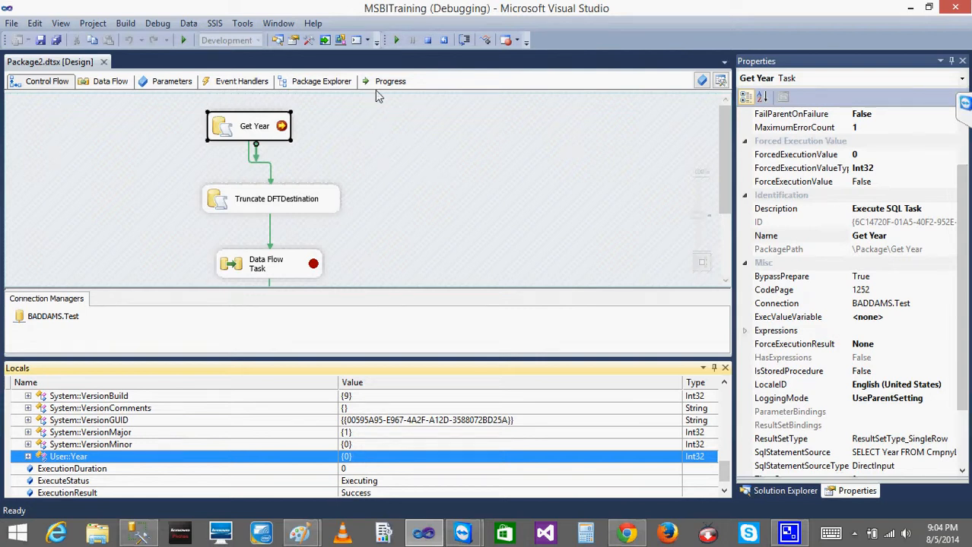
pyautogui.click(283, 127)
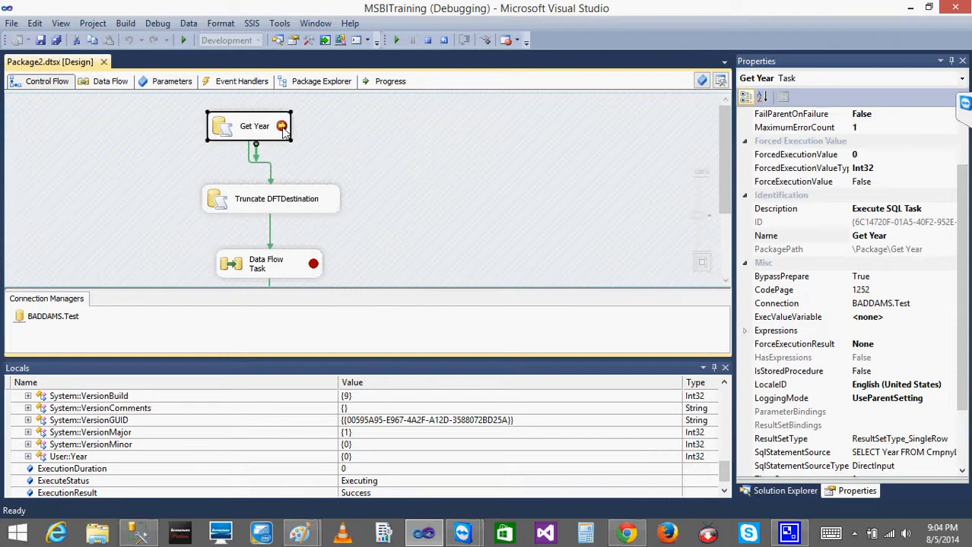
pyautogui.click(728, 472)
pyautogui.moveTo(727, 471)
pyautogui.mouseDown()
pyautogui.moveTo(717, 388)
pyautogui.moveTo(726, 470)
pyautogui.mouseUp()
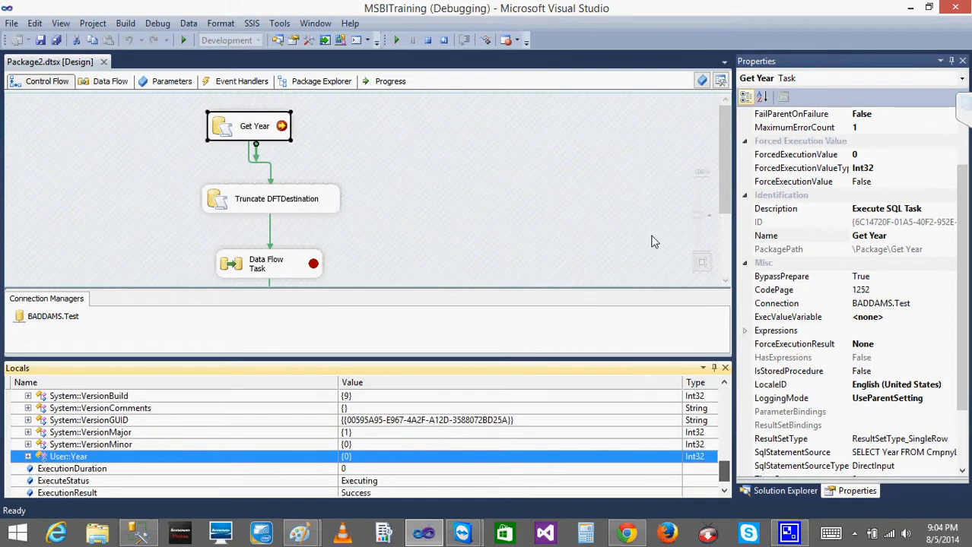
# Continue execution to the Get Year task's OnPostExecute breakpoint and check User::Year and User::RecordCnt in Locals
pyautogui.click(396, 41)
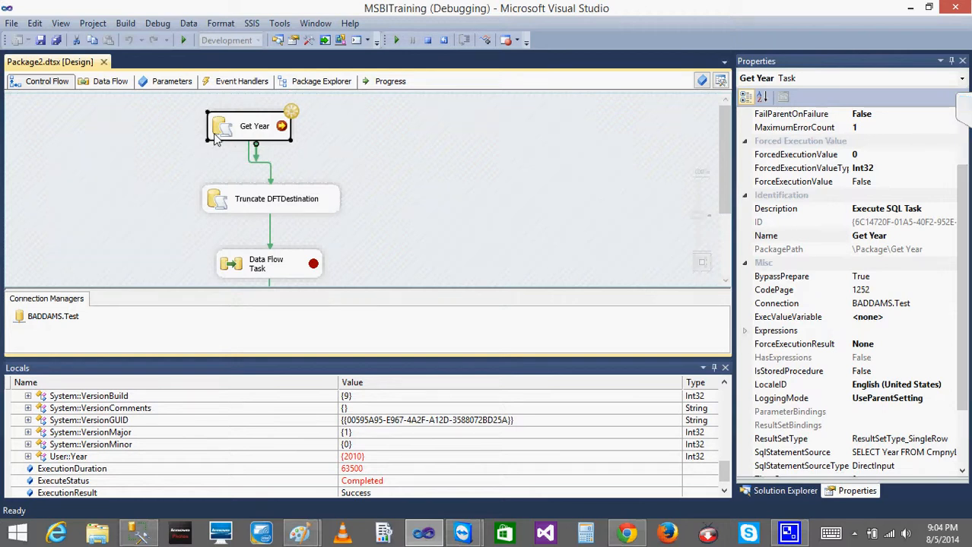
pyautogui.click(104, 457)
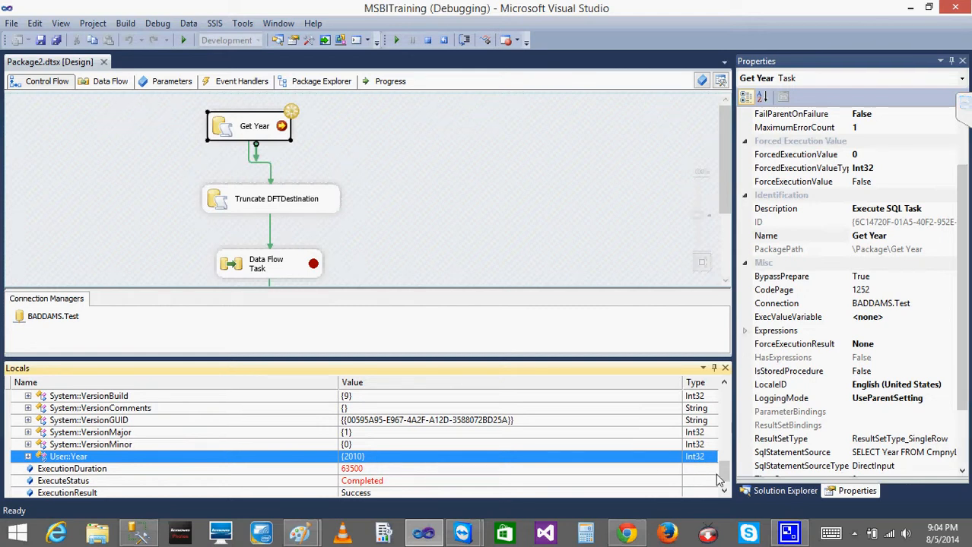
pyautogui.moveTo(724, 476)
pyautogui.mouseDown()
pyautogui.moveTo(725, 465)
pyautogui.moveTo(725, 476)
pyautogui.mouseUp()
pyautogui.click(588, 432)
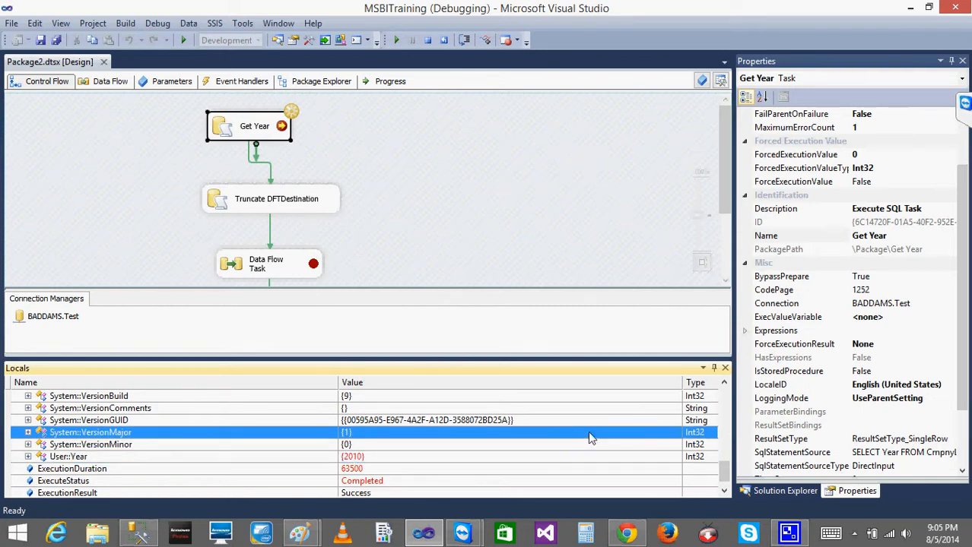
pyautogui.click(532, 447)
pyautogui.moveTo(725, 469)
pyautogui.mouseDown()
pyautogui.moveTo(723, 399)
pyautogui.moveTo(723, 452)
pyautogui.mouseUp()
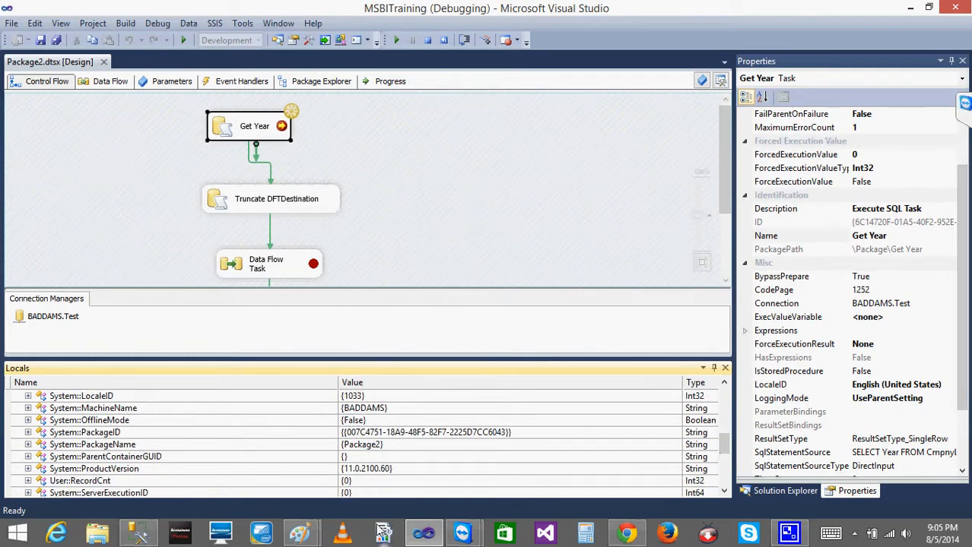
pyautogui.click(347, 483)
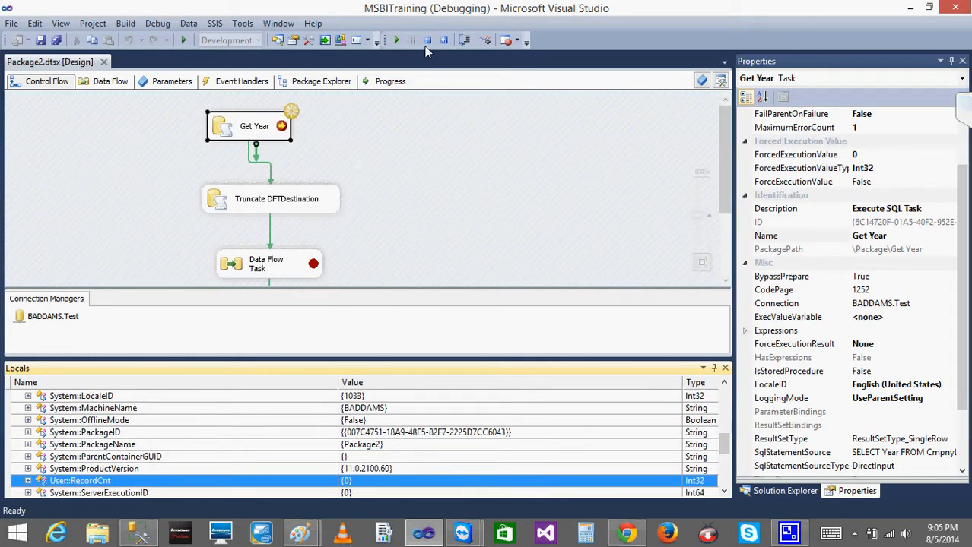
# Continue execution through the Data Flow Task's OnPreExecute and OnPostExecute breakpoints while watching User::RecordCnt in Locals
pyautogui.click(396, 41)
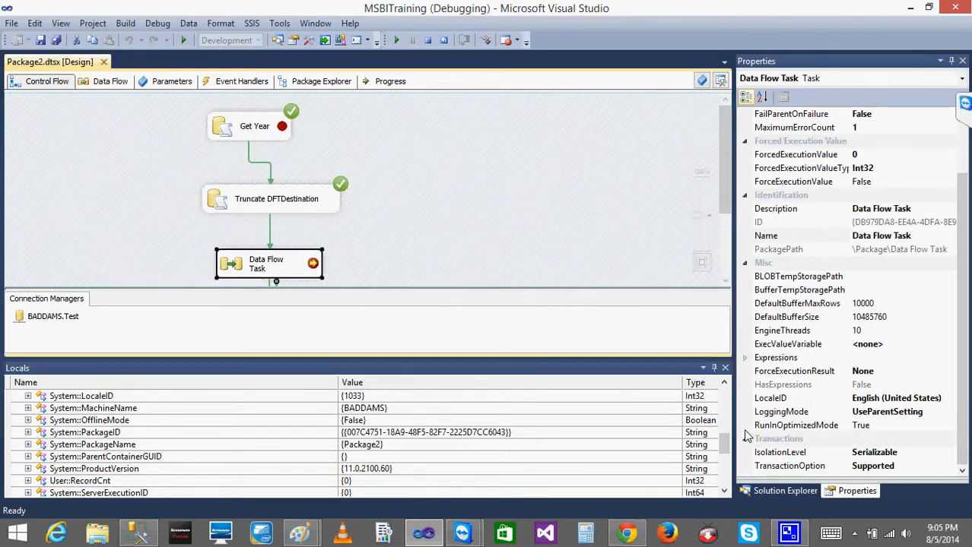
pyautogui.moveTo(722, 447)
pyautogui.mouseDown()
pyautogui.moveTo(723, 476)
pyautogui.moveTo(722, 456)
pyautogui.mouseUp()
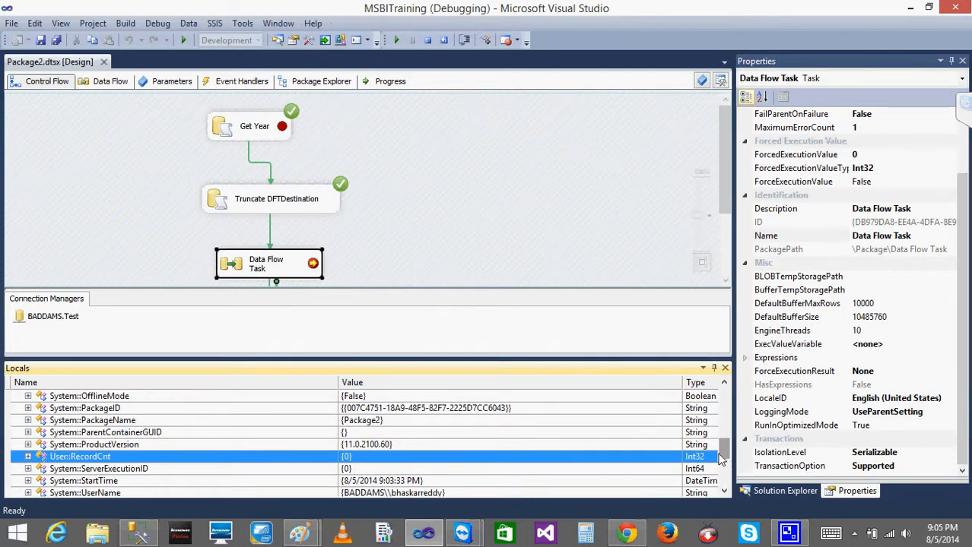
pyautogui.click(396, 41)
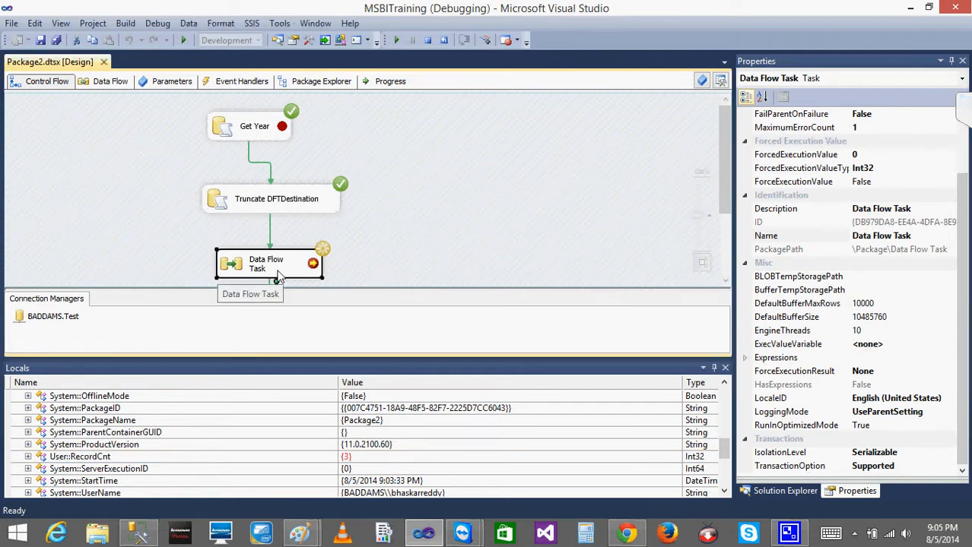
# Check User::RecordCnt in Locals and continue the package execution past the Data Flow Task to completion
pyautogui.moveTo(726, 453); pyautogui.dragTo(726, 463)
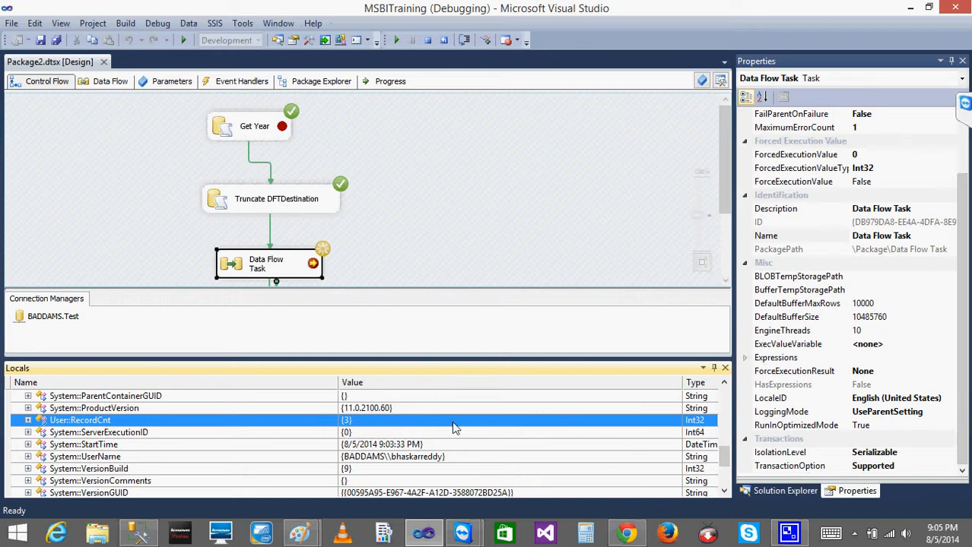
pyautogui.click(365, 433)
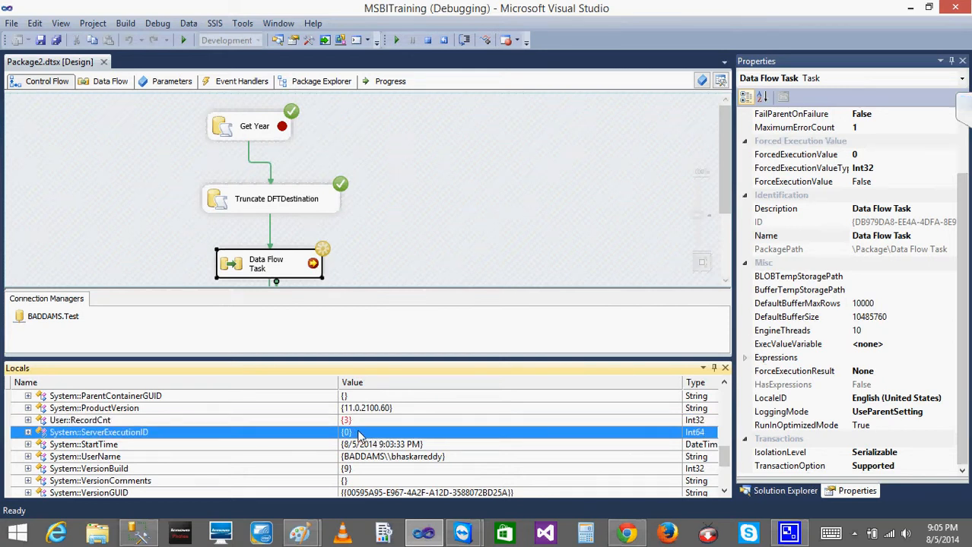
pyautogui.moveTo(725, 169); pyautogui.dragTo(732, 226)
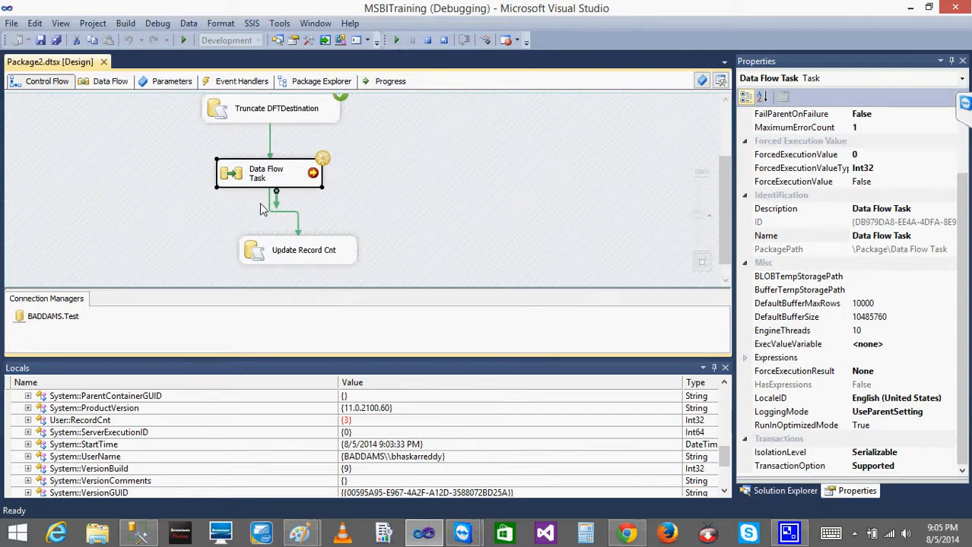
pyautogui.click(398, 40)
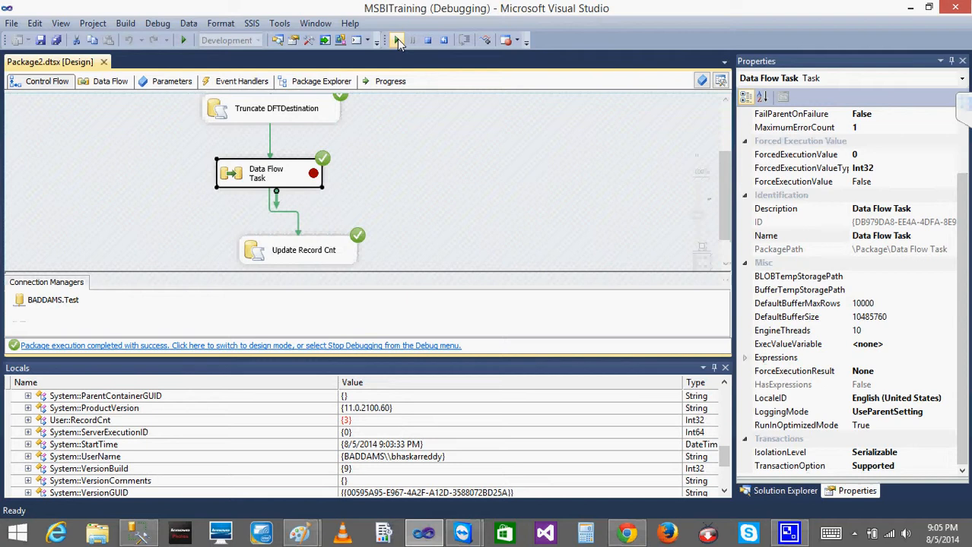
# Remove the OnPreExecute and OnPostExecute breakpoints from the Data Flow Task
pyautogui.rightClick(265, 182)
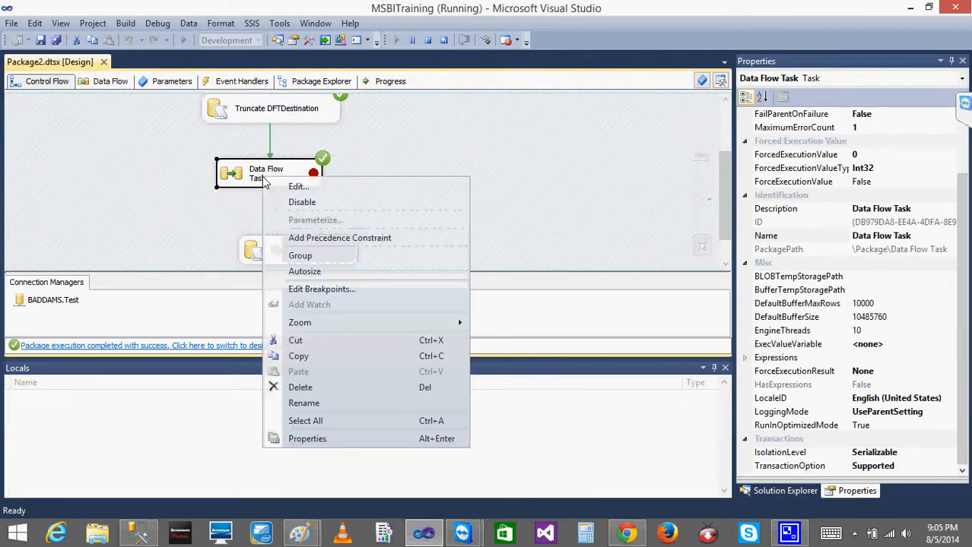
pyautogui.click(300, 293)
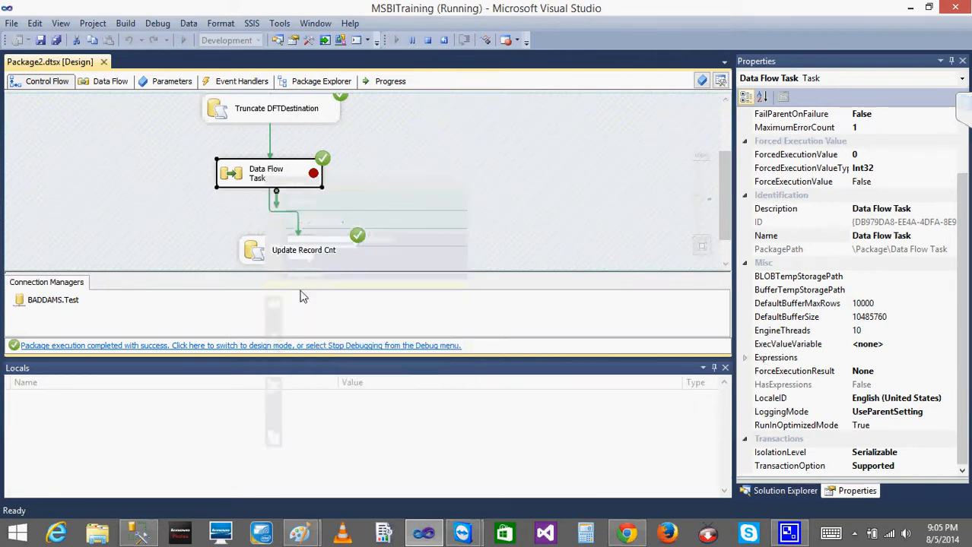
pyautogui.click(265, 180)
pyautogui.click(265, 197)
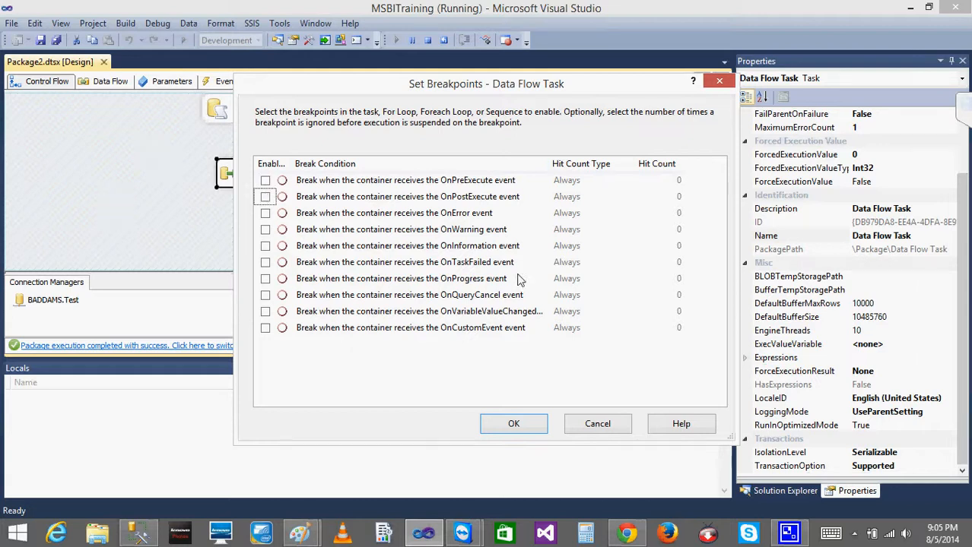
pyautogui.click(514, 425)
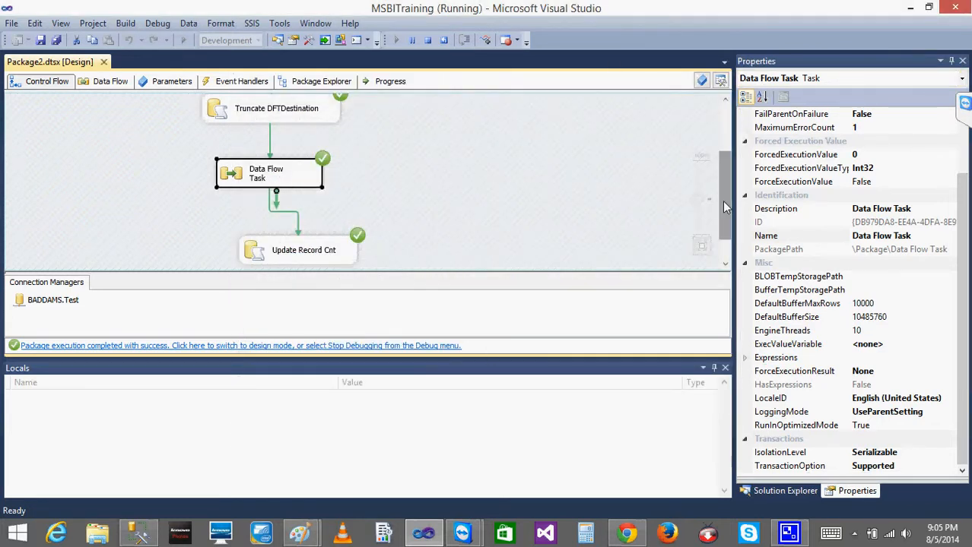
# Clear the OnPreExecute and OnPostExecute breakpoints on the Get Year task
pyautogui.moveTo(723, 201); pyautogui.dragTo(721, 144)
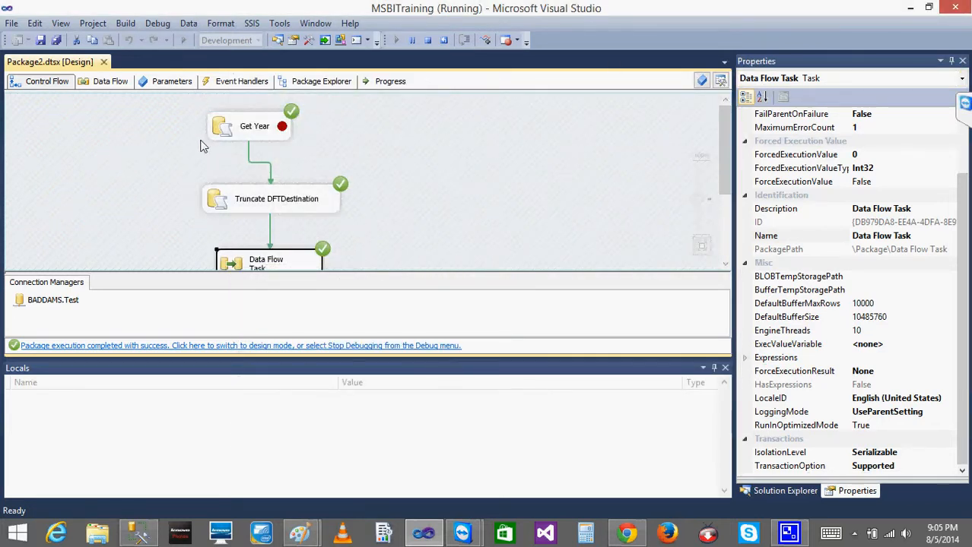
pyautogui.rightClick(234, 133)
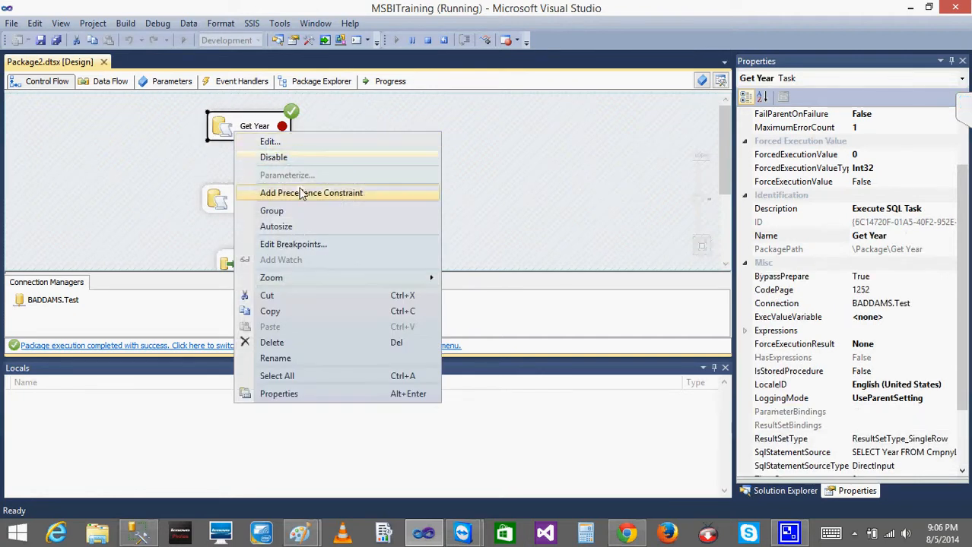
pyautogui.click(293, 244)
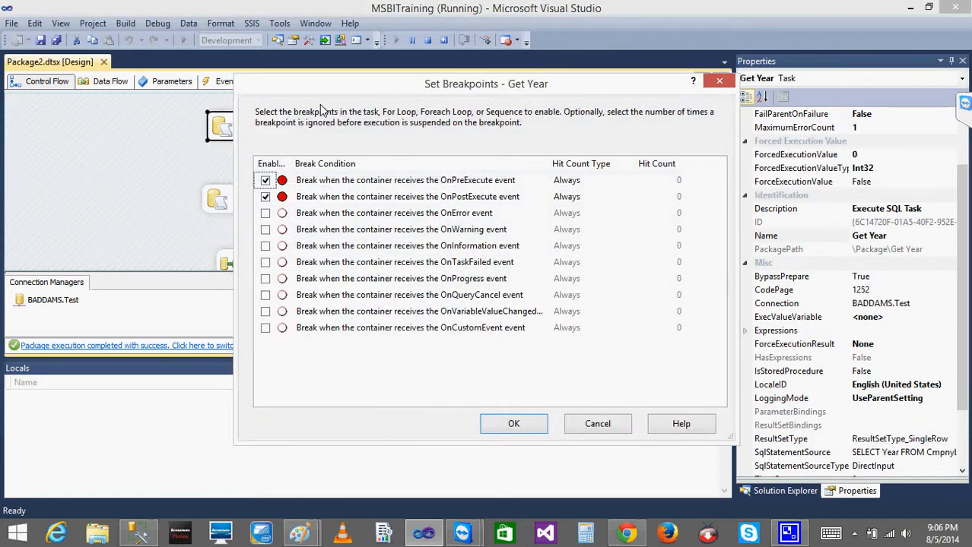
pyautogui.click(265, 180)
pyautogui.click(265, 197)
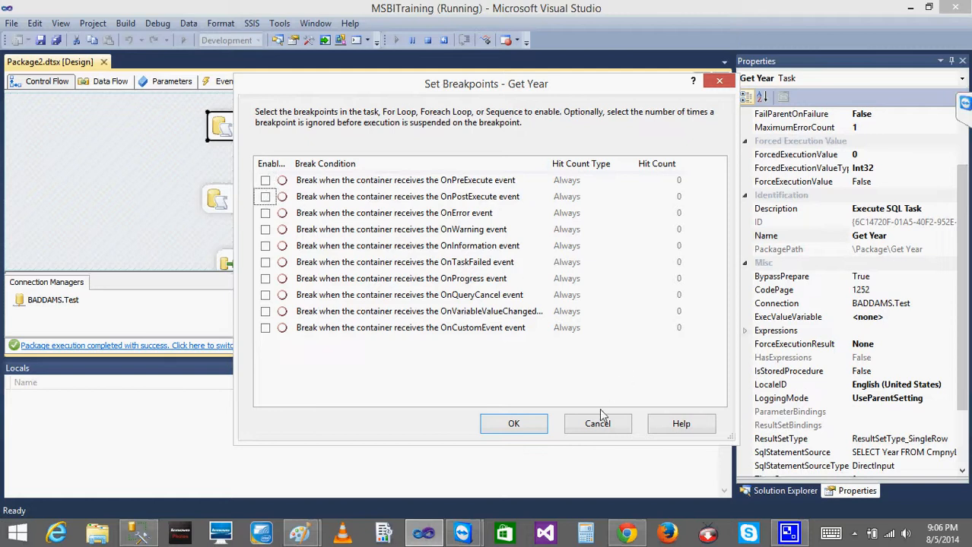
pyautogui.click(508, 424)
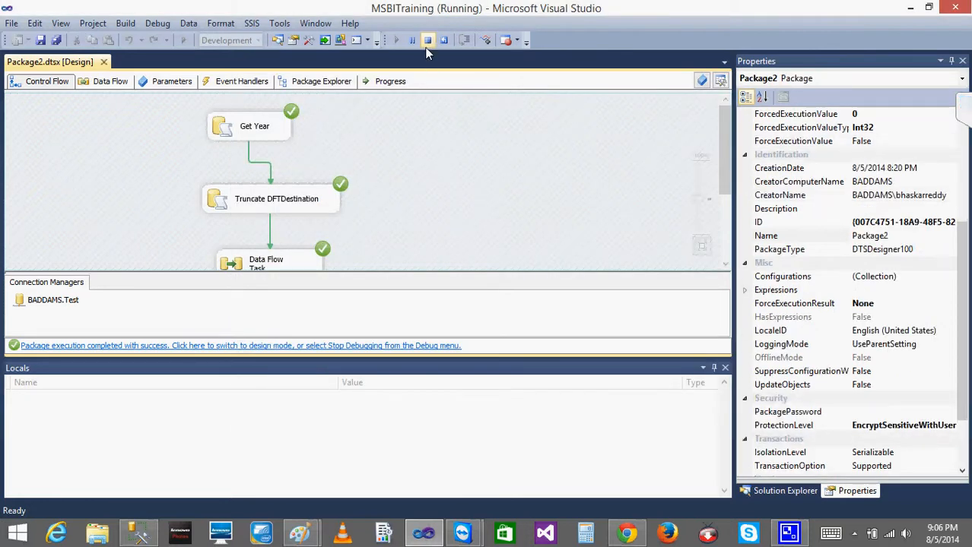
# Stop debugging to return the package to design mode and save all project files
pyautogui.click(427, 40)
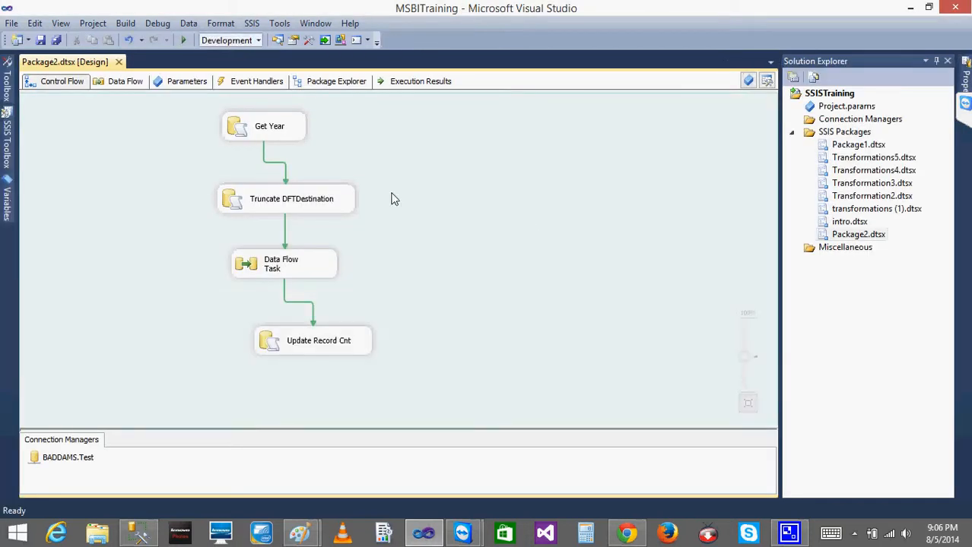
pyautogui.click(257, 127)
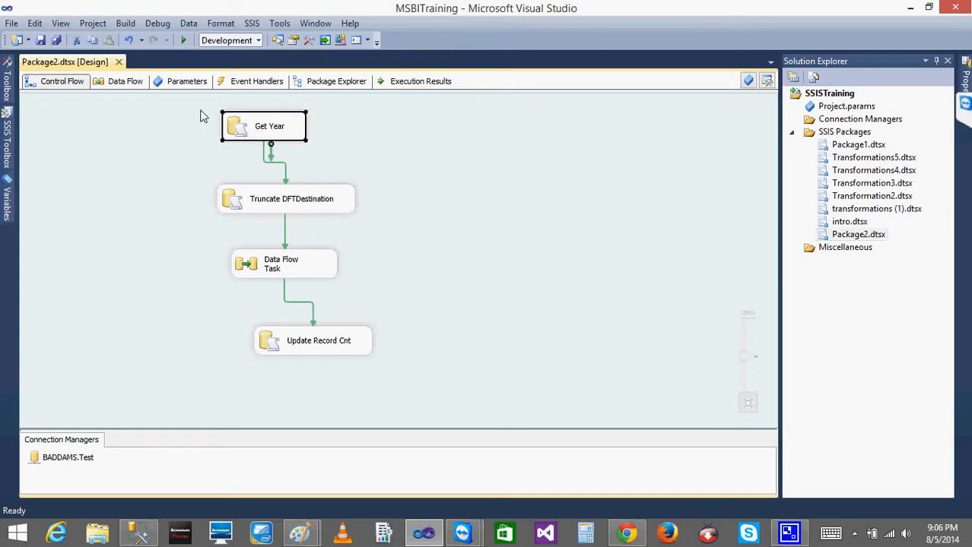
pyautogui.click(77, 236)
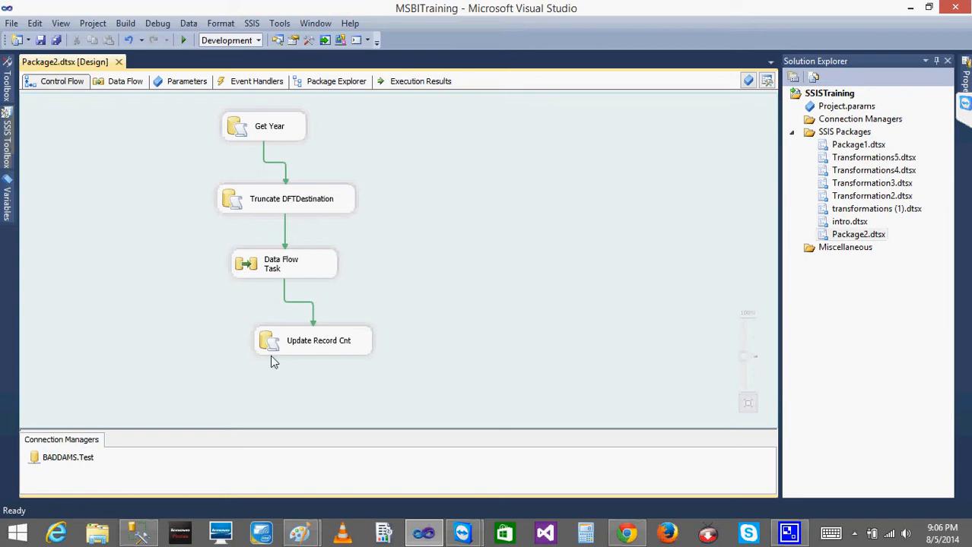
pyautogui.click(289, 336)
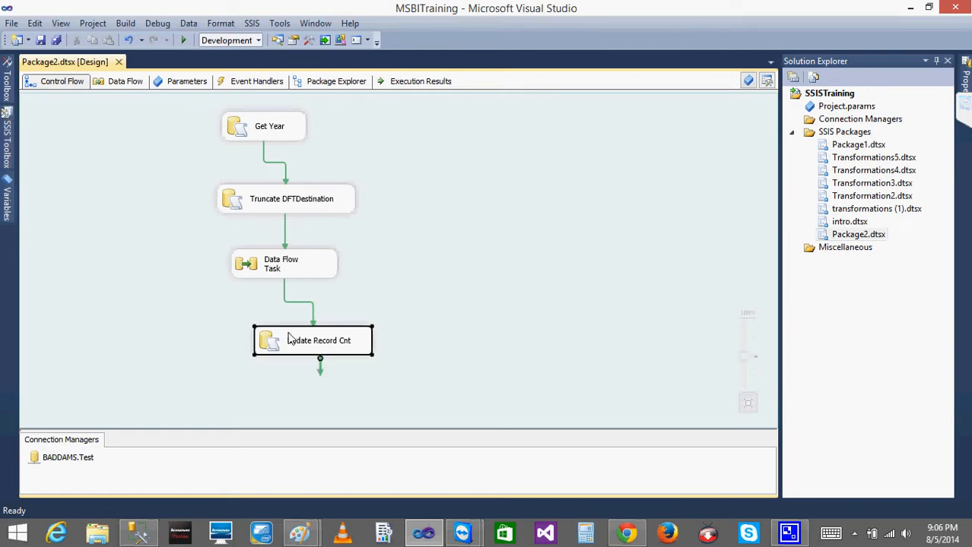
pyautogui.click(259, 115)
pyautogui.click(274, 337)
pyautogui.click(392, 163)
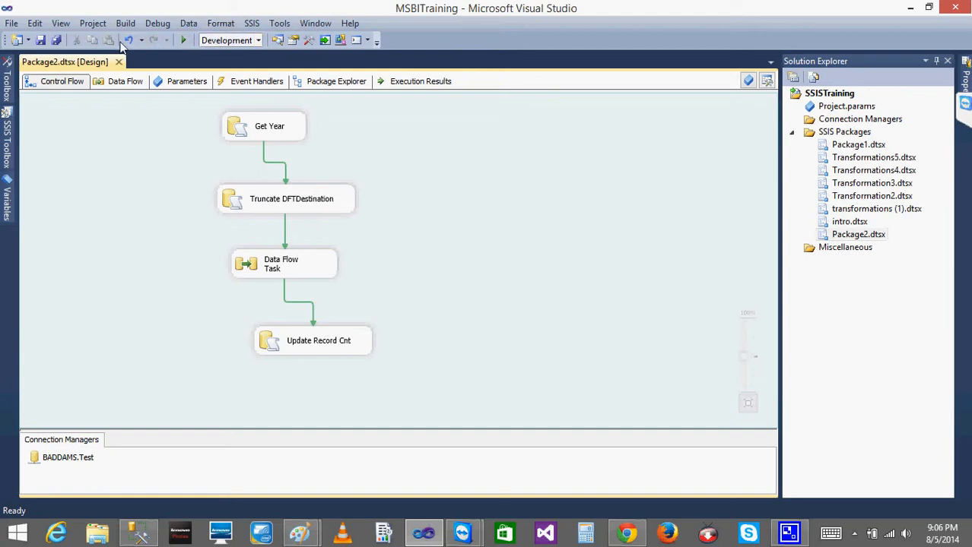
pyautogui.click(56, 40)
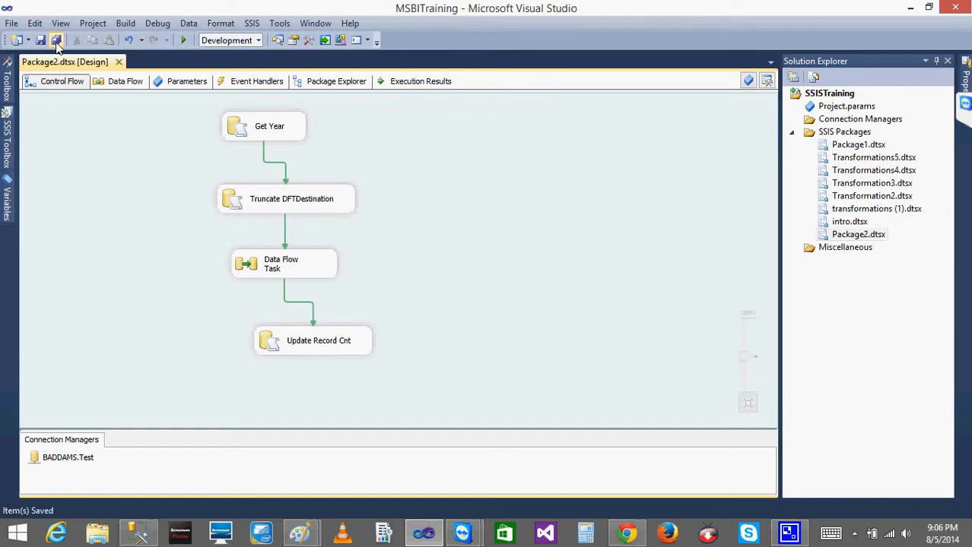
# Minimize Visual Studio and look through the participant list of the TeamViewer meeting
pyautogui.click(910, 7)
pyautogui.click(964, 111)
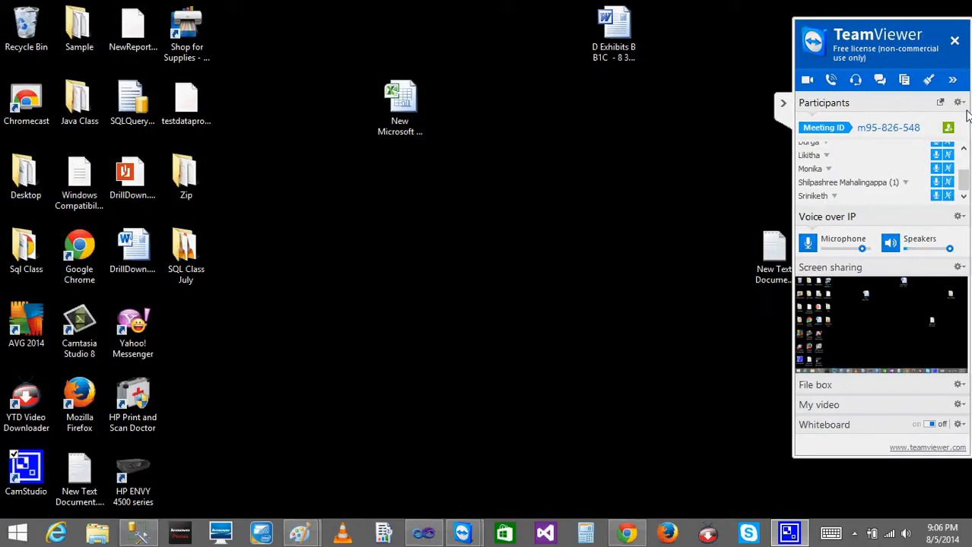
pyautogui.scroll(2, 963, 159)
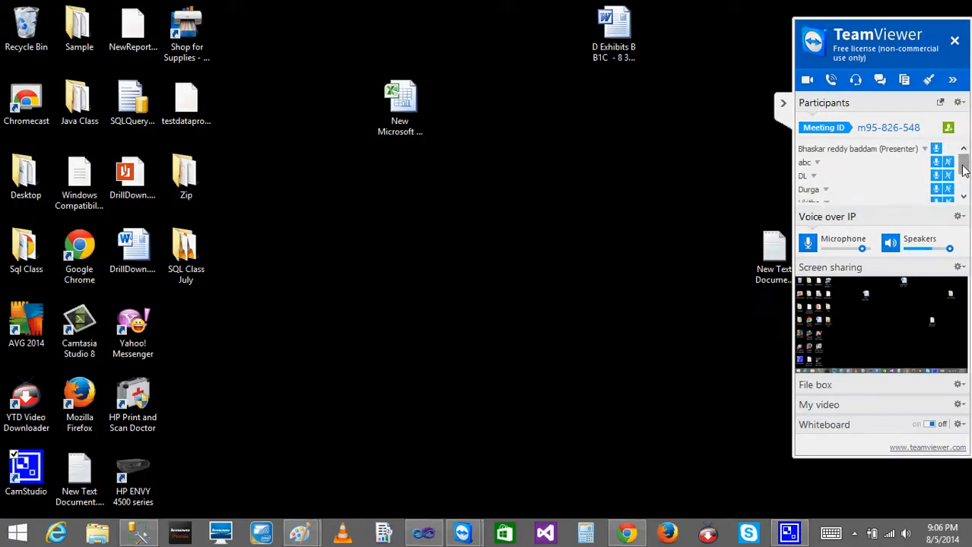
pyautogui.scroll(-3, 963, 169)
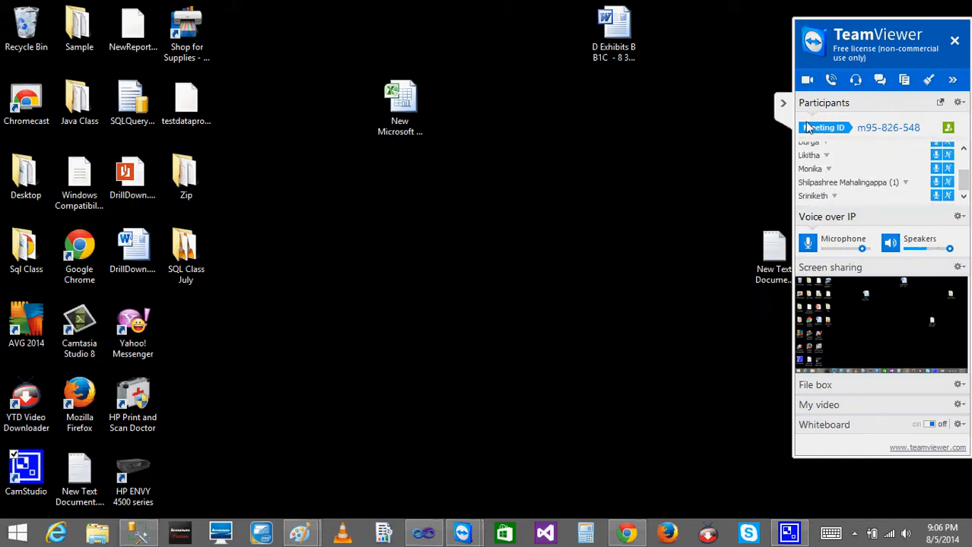
pyautogui.click(783, 105)
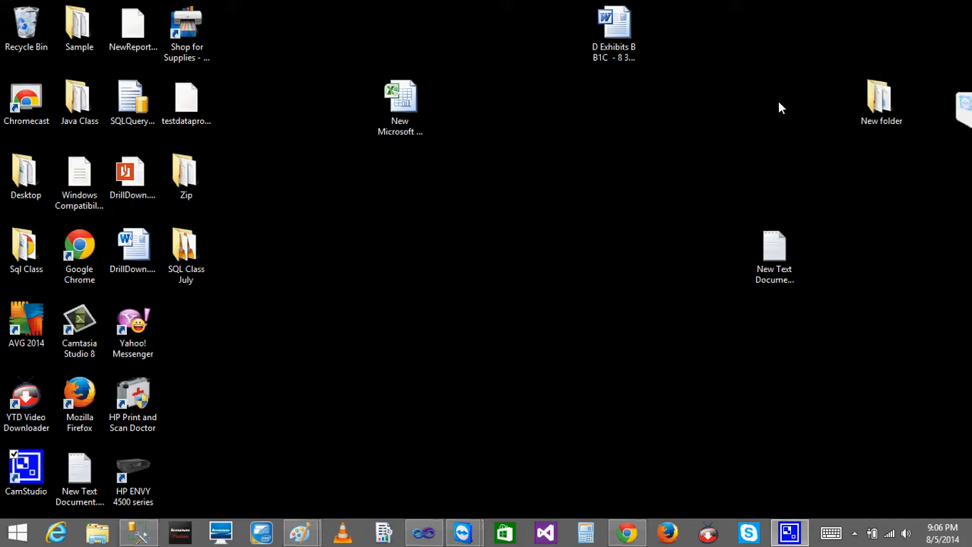
# Open the Data Flow Task in Visual Studio and collapse Common, Other Transforms, Other Sources and Other Destinations in the SSIS Toolbox
pyautogui.click(424, 533)
pyautogui.click(280, 275)
pyautogui.doubleClick(280, 275)
pyautogui.moveTo(6, 88)
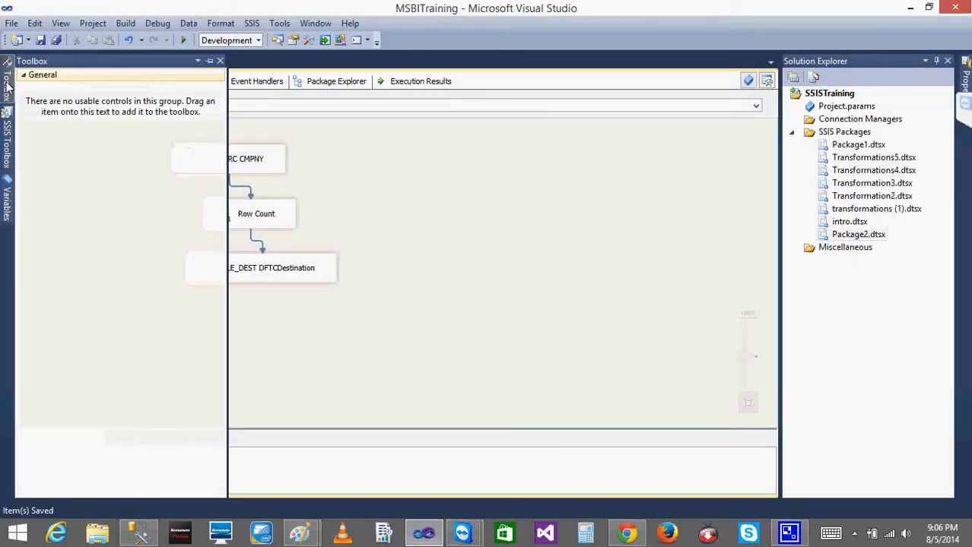
pyautogui.moveTo(6, 162)
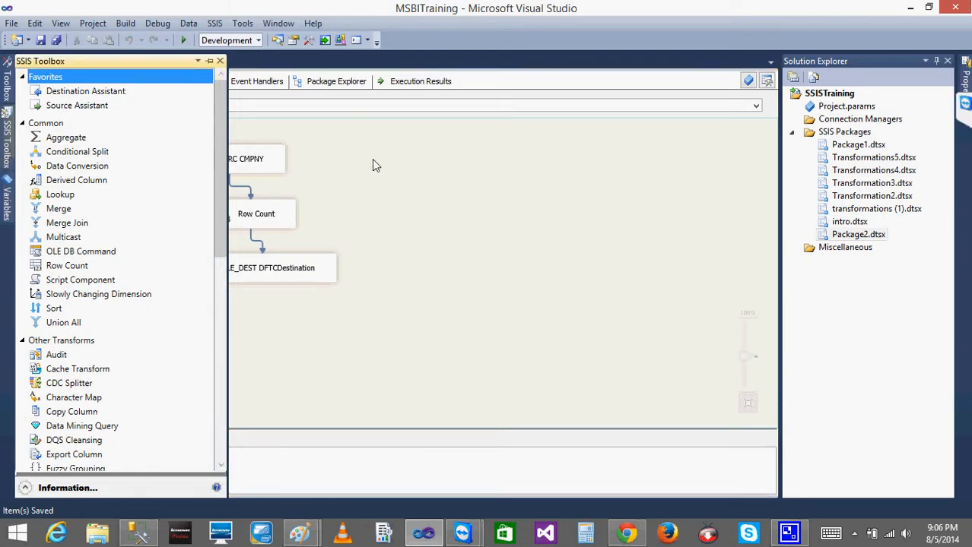
pyautogui.click(22, 340)
pyautogui.click(22, 123)
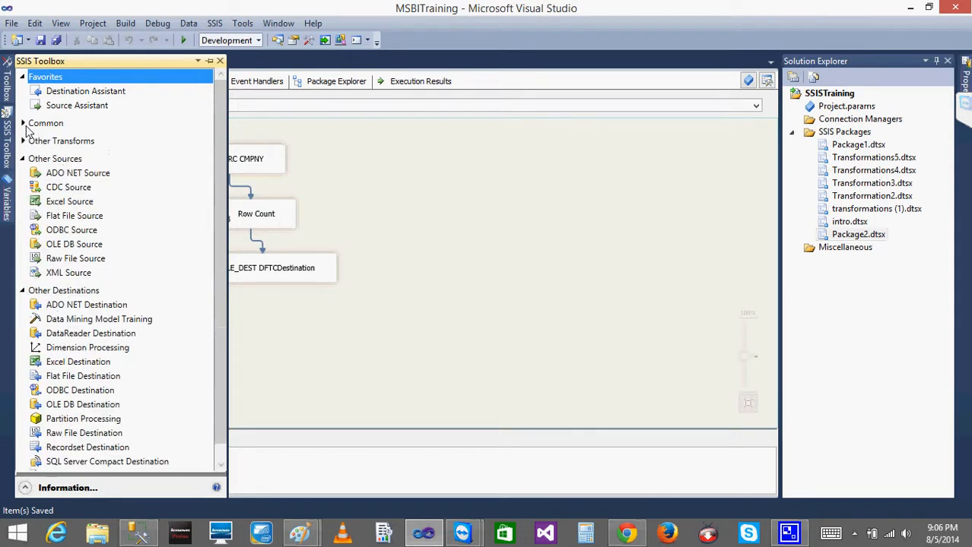
pyautogui.click(23, 159)
pyautogui.click(23, 177)
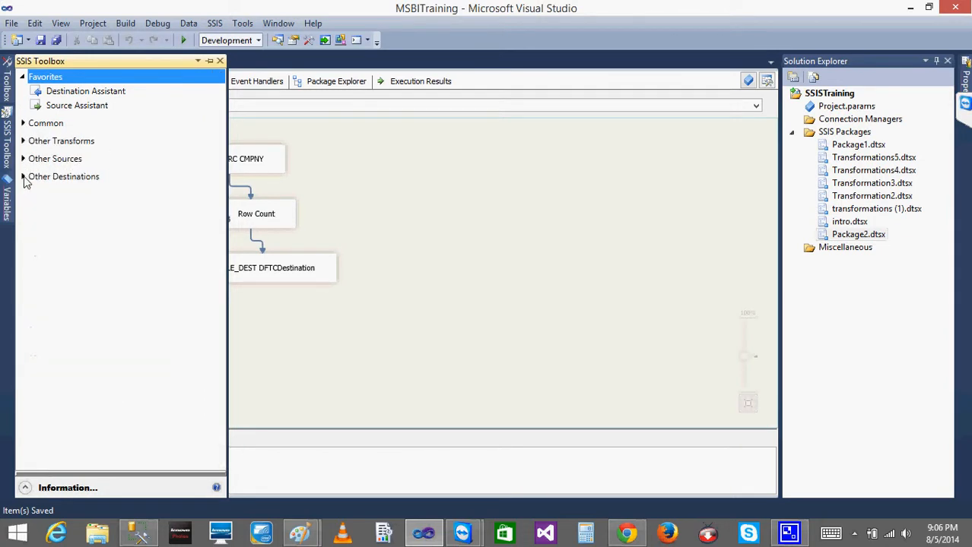
pyautogui.click(476, 173)
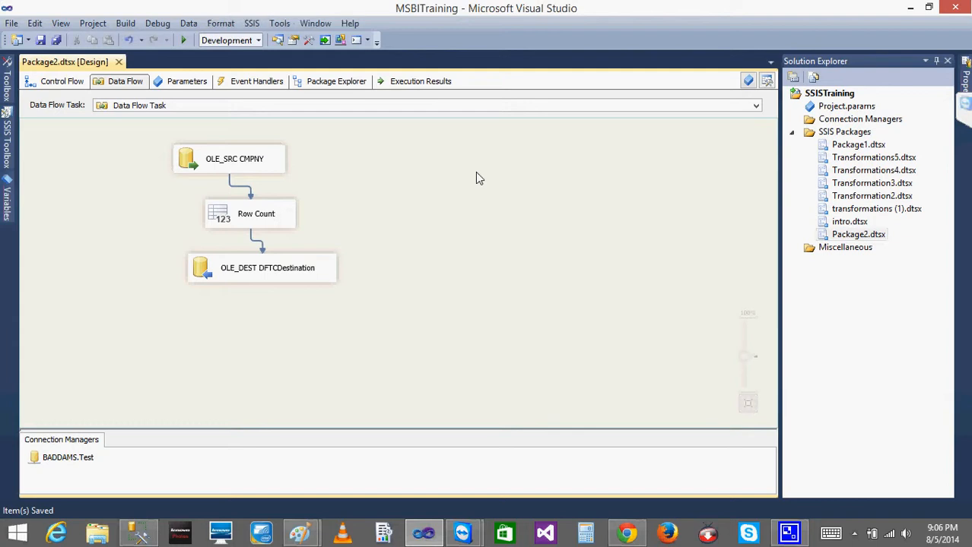
# Return to the package's control flow and keep the SSIS Toolbox permanently docked beside the design surface
pyautogui.click(50, 82)
pyautogui.click(7, 135)
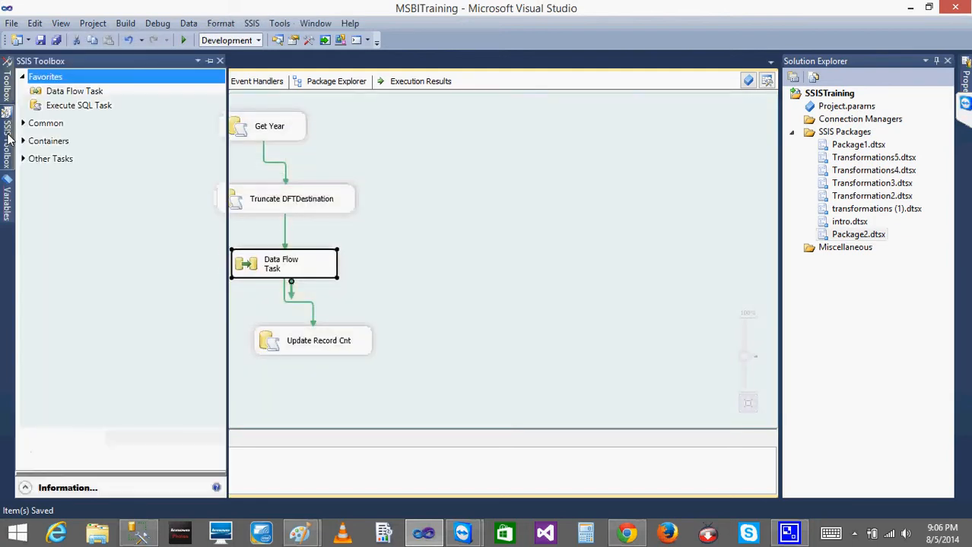
pyautogui.click(211, 60)
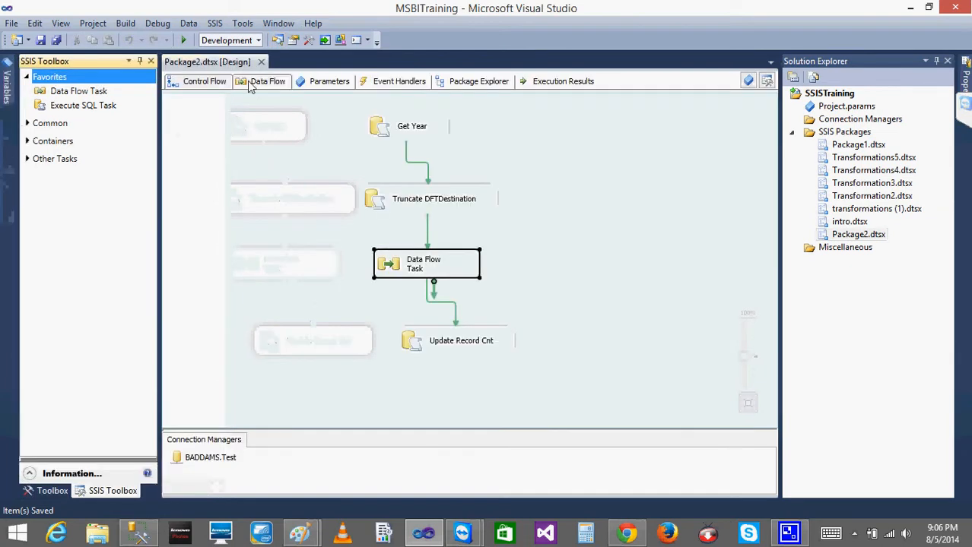
# Compare the SSIS Toolbox categories offered for the data flow with those offered for the control flow
pyautogui.click(269, 82)
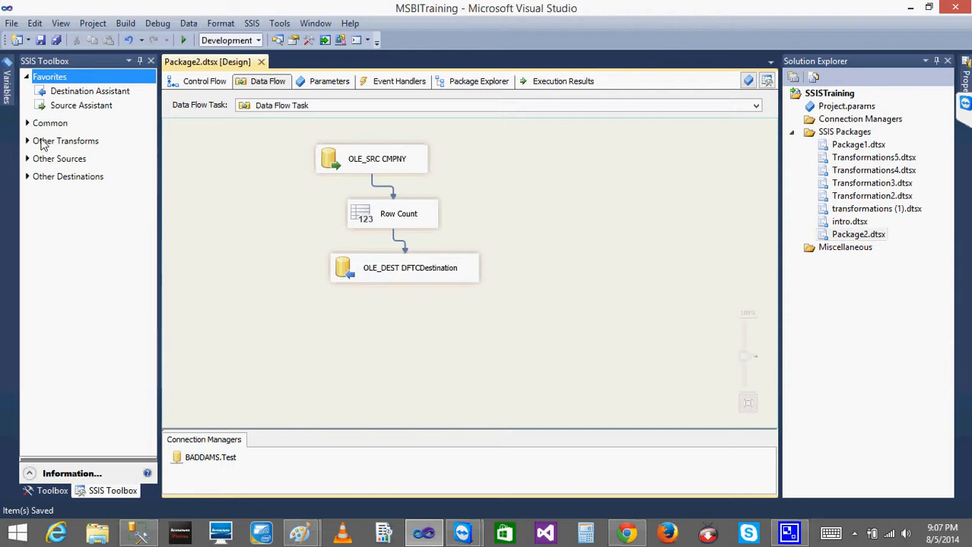
pyautogui.click(196, 83)
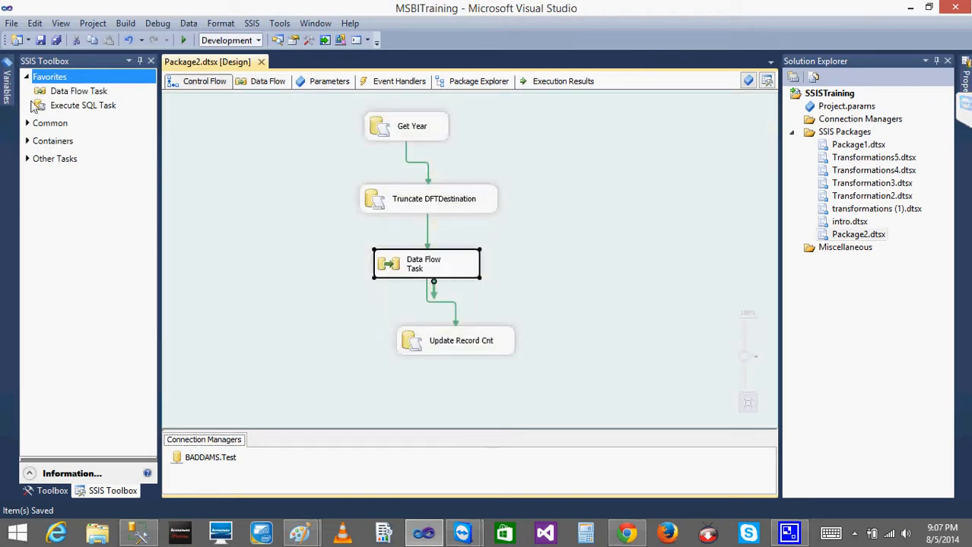
pyautogui.click(192, 183)
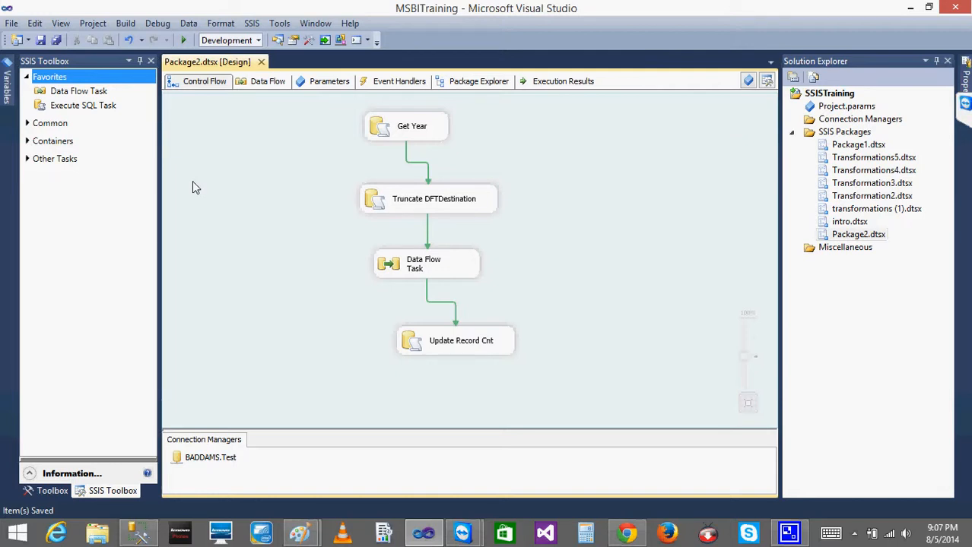
pyautogui.click(368, 131)
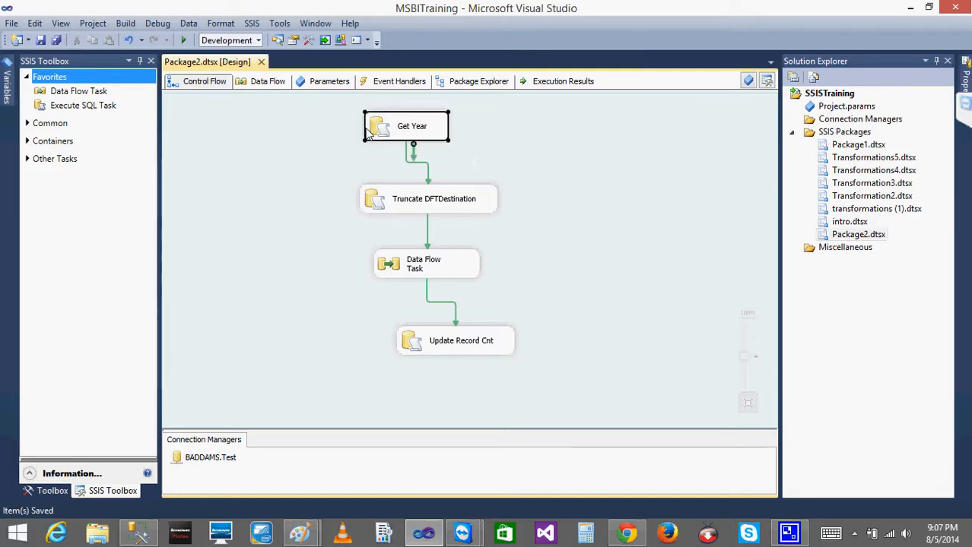
pyautogui.click(403, 198)
pyautogui.click(339, 161)
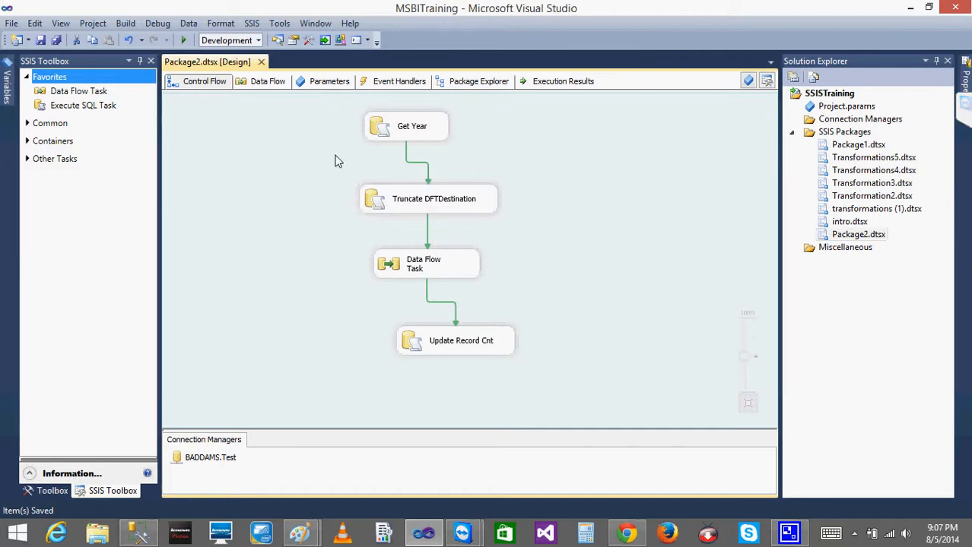
# Run SELECT * FROM Cmpny in SQL Server Management Studio and return to the package in Visual Studio
pyautogui.click(411, 128)
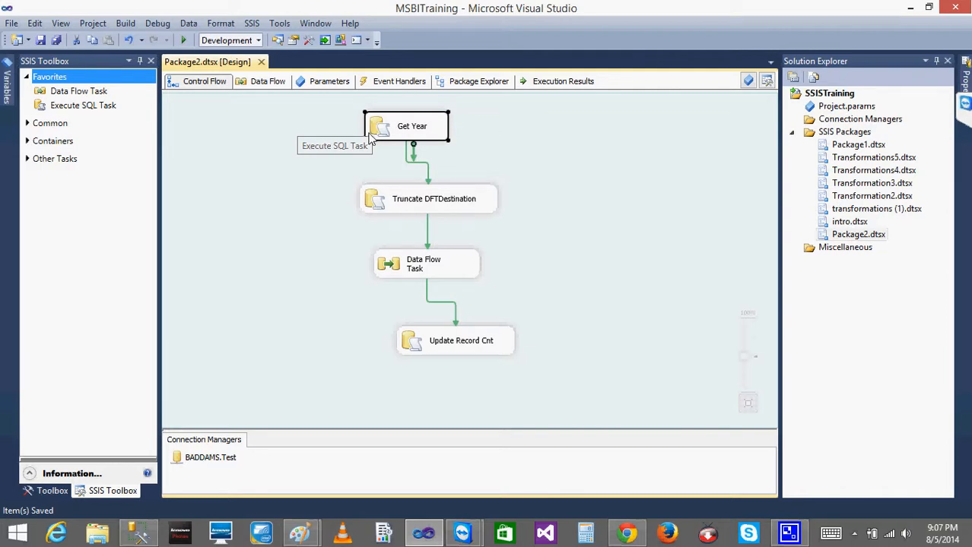
pyautogui.click(139, 532)
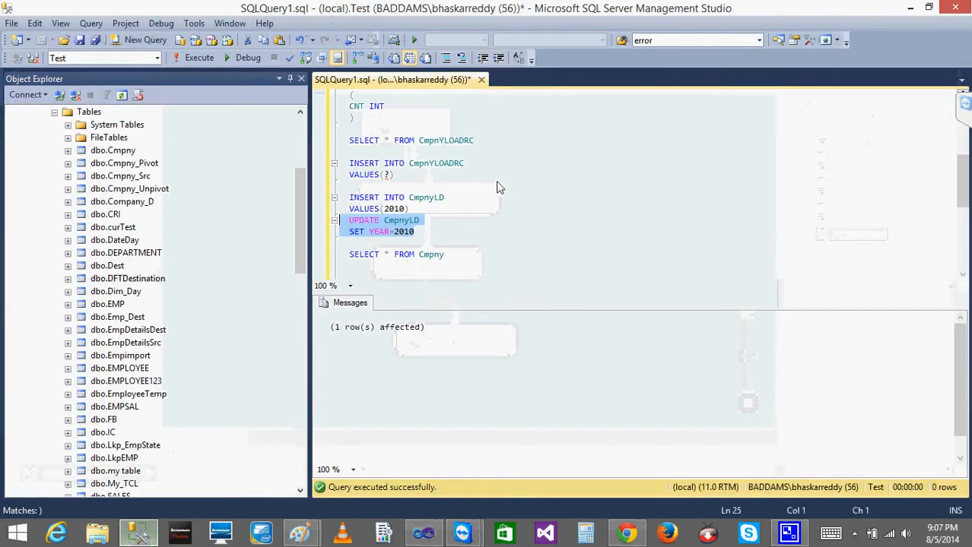
pyautogui.click(910, 7)
pyautogui.moveTo(906, 9)
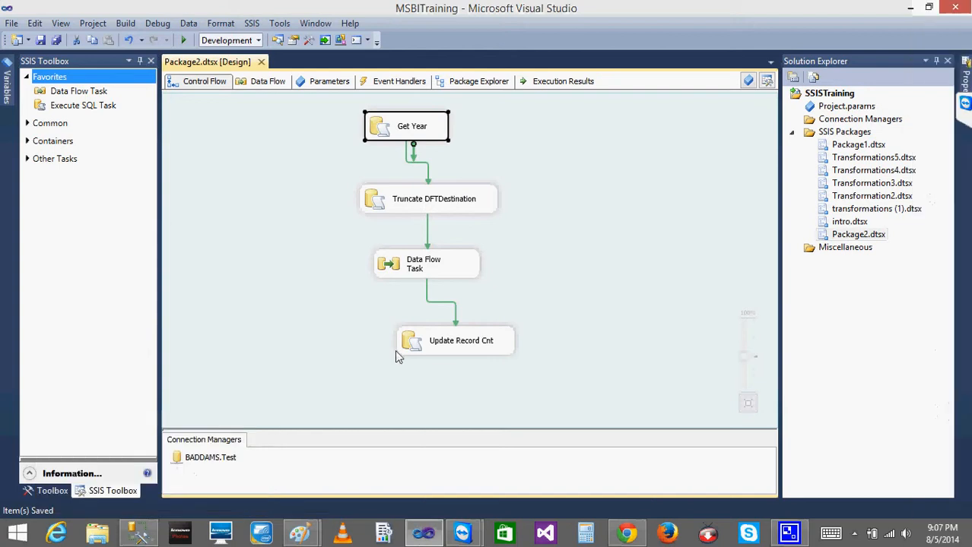
pyautogui.click(139, 532)
pyautogui.moveTo(348, 219); pyautogui.dragTo(349, 243)
pyautogui.moveTo(458, 267); pyautogui.dragTo(339, 259)
pyautogui.click(196, 56)
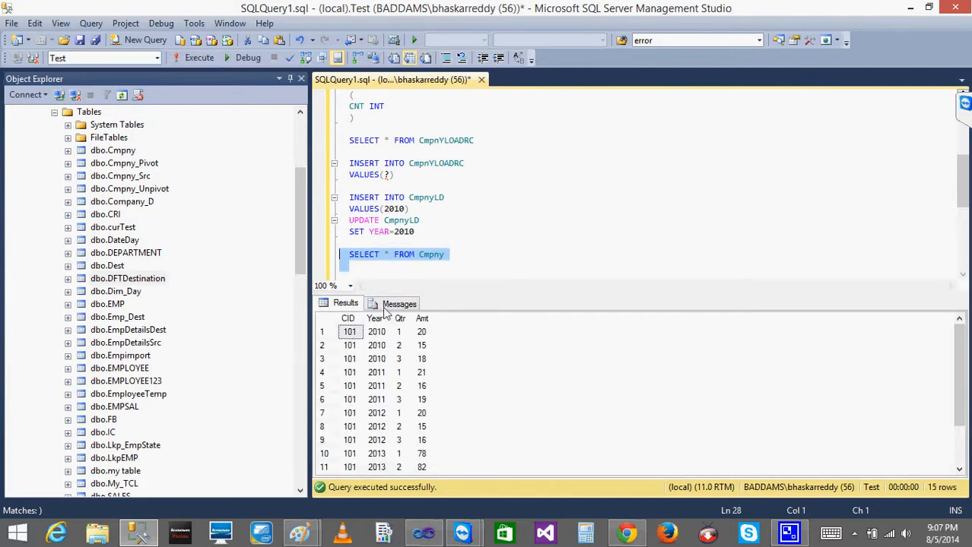
pyautogui.click(139, 536)
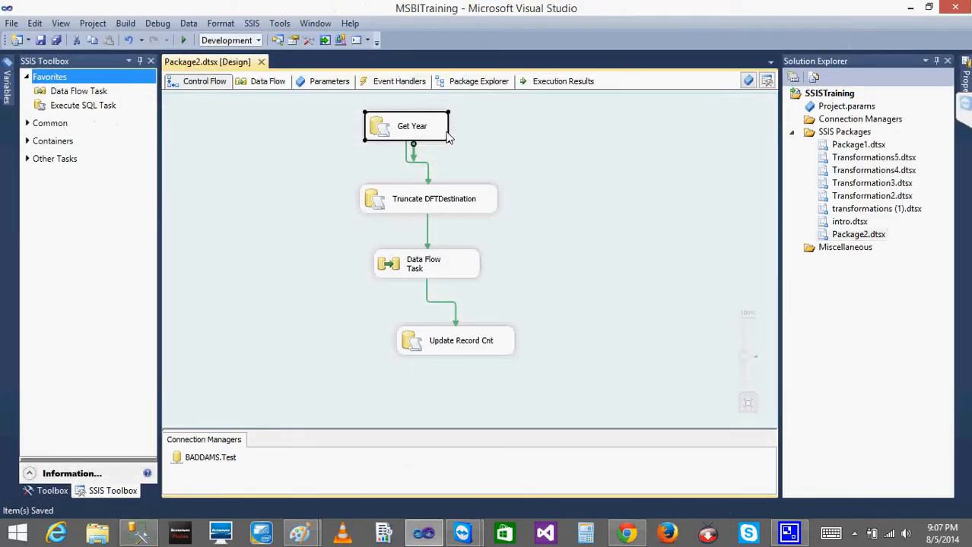
# Review the general, parameter mapping, result set and expressions settings of the Get Year task, and leave without changes
pyautogui.doubleClick(403, 131)
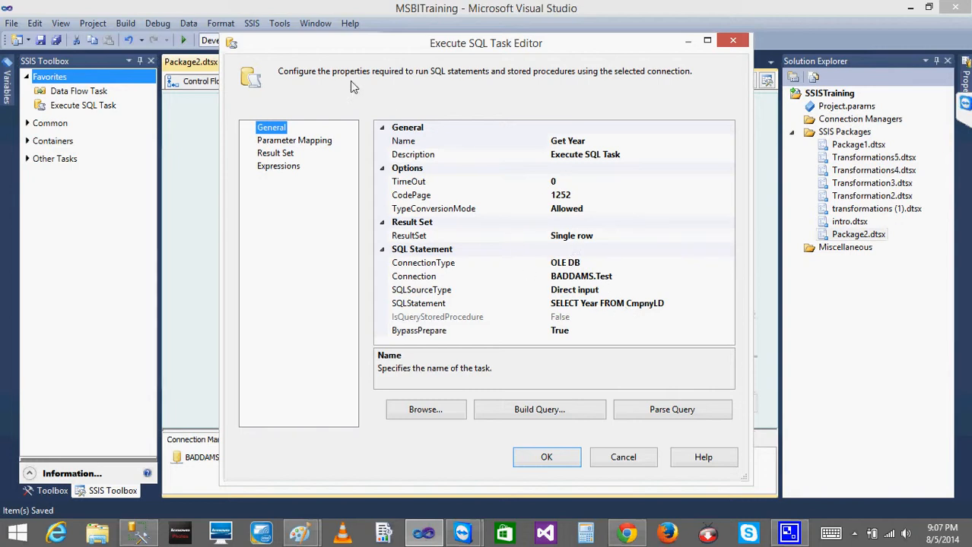
pyautogui.click(278, 154)
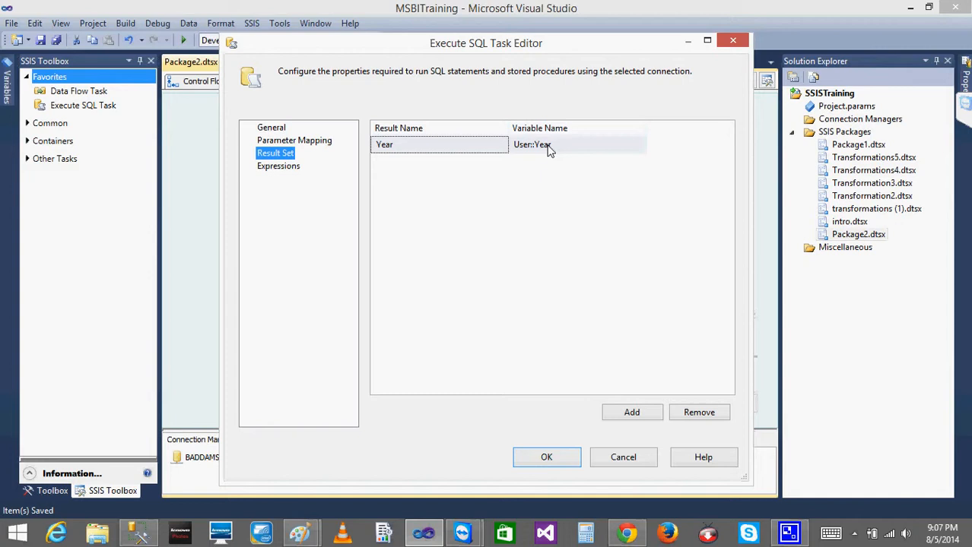
pyautogui.click(272, 128)
pyautogui.click(277, 141)
pyautogui.click(276, 154)
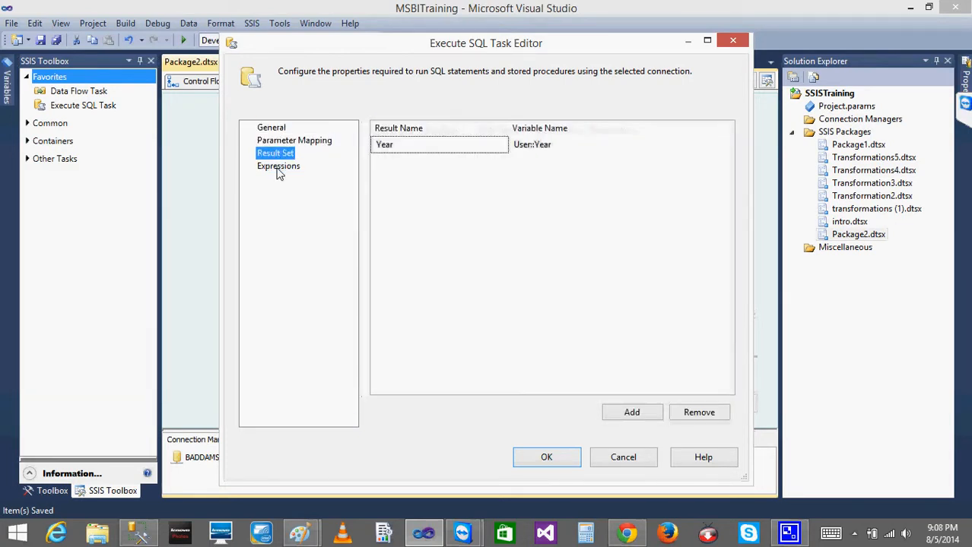
pyautogui.click(278, 171)
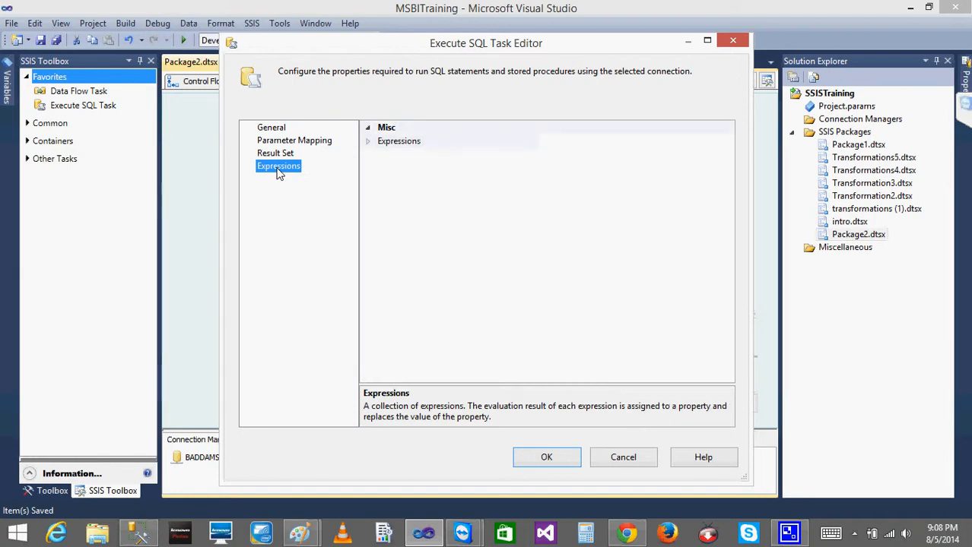
pyautogui.click(272, 128)
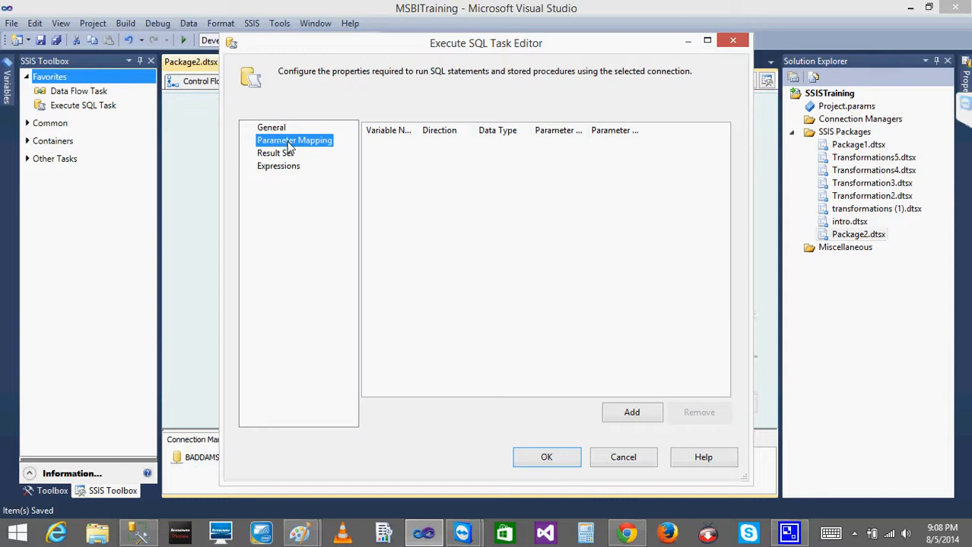
pyautogui.click(287, 155)
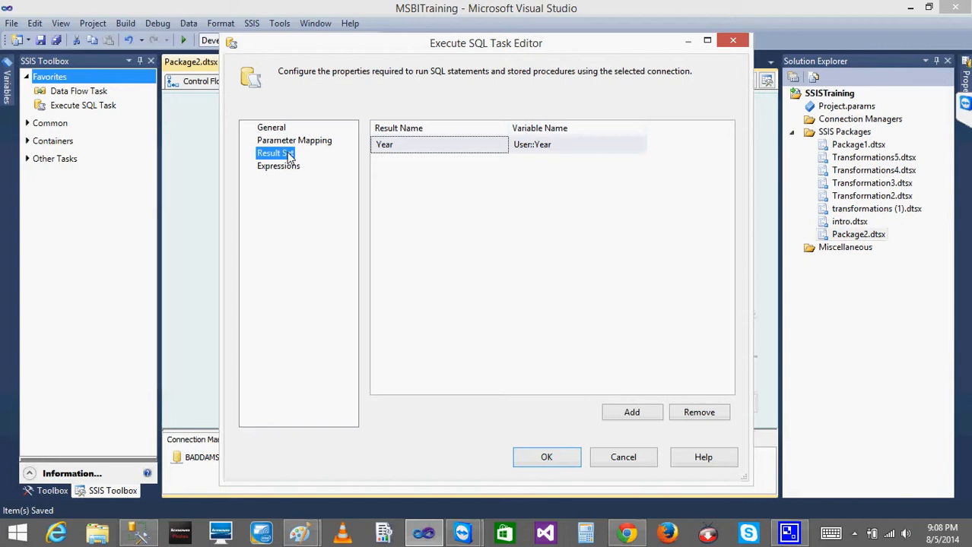
pyautogui.click(623, 466)
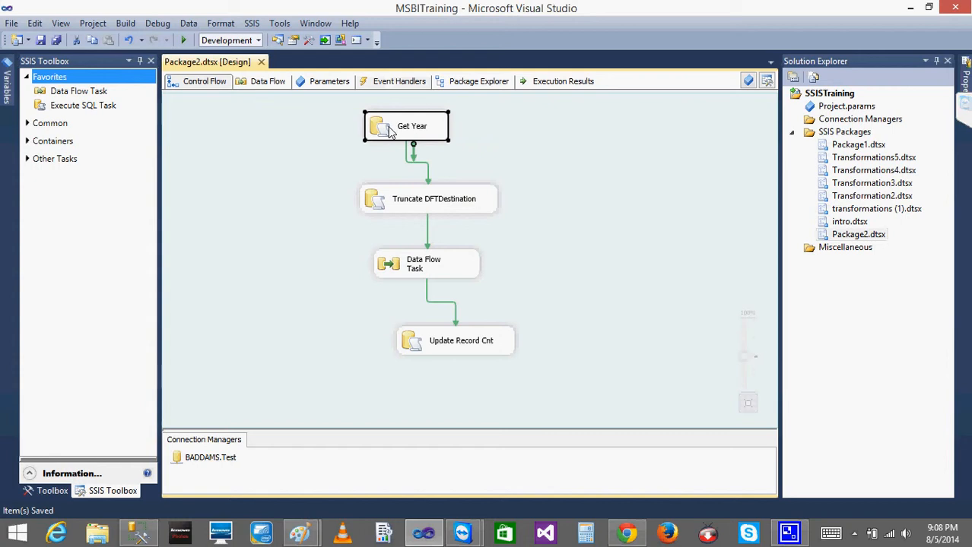
# Inspect the result name and variable assigned in the Get Year task's result set, and close the editor without saving
pyautogui.doubleClick(390, 130)
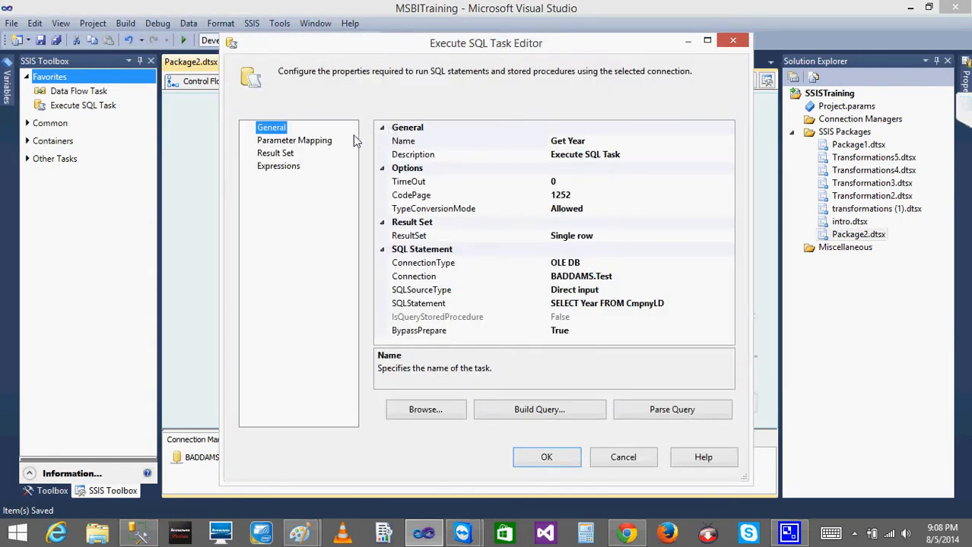
pyautogui.click(282, 155)
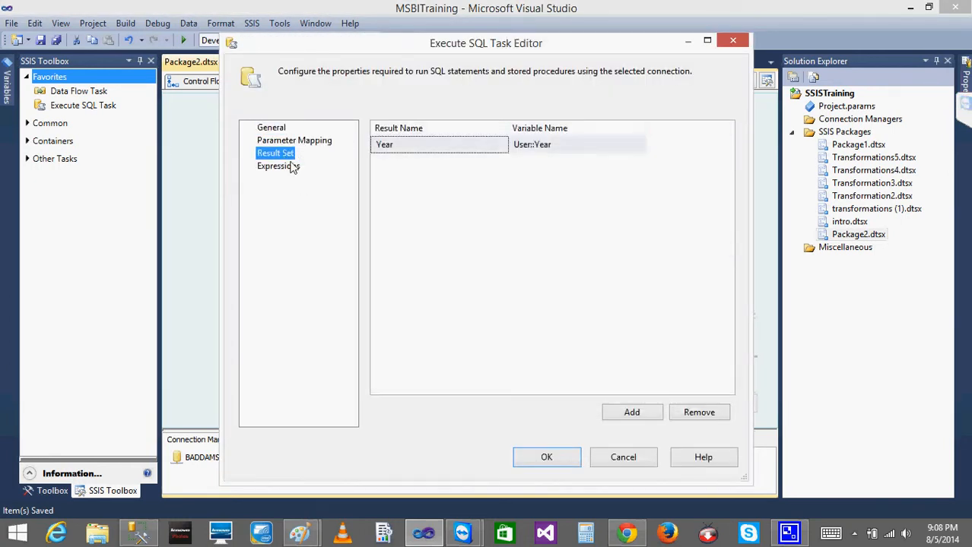
pyautogui.click(406, 152)
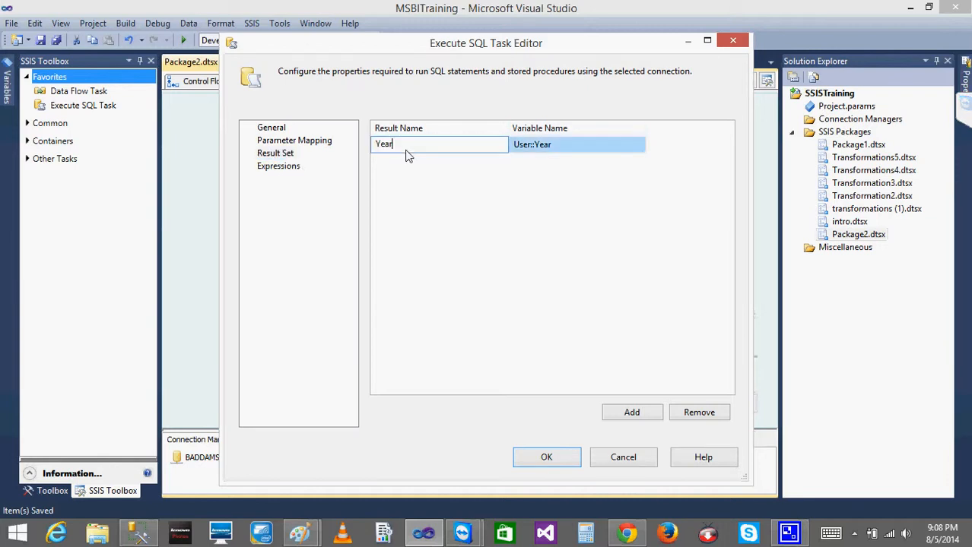
pyautogui.doubleClick(398, 145)
pyautogui.click(549, 148)
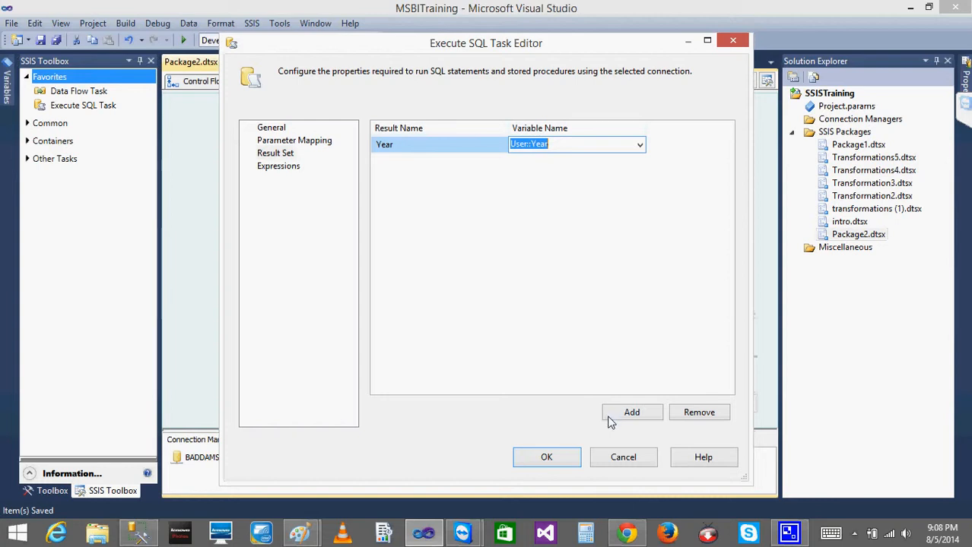
pyautogui.click(621, 455)
# Examine the Update Record Cnt task's result set and parameter mapping, widening the Variable Name column to read the mapped variable
pyautogui.doubleClick(461, 341)
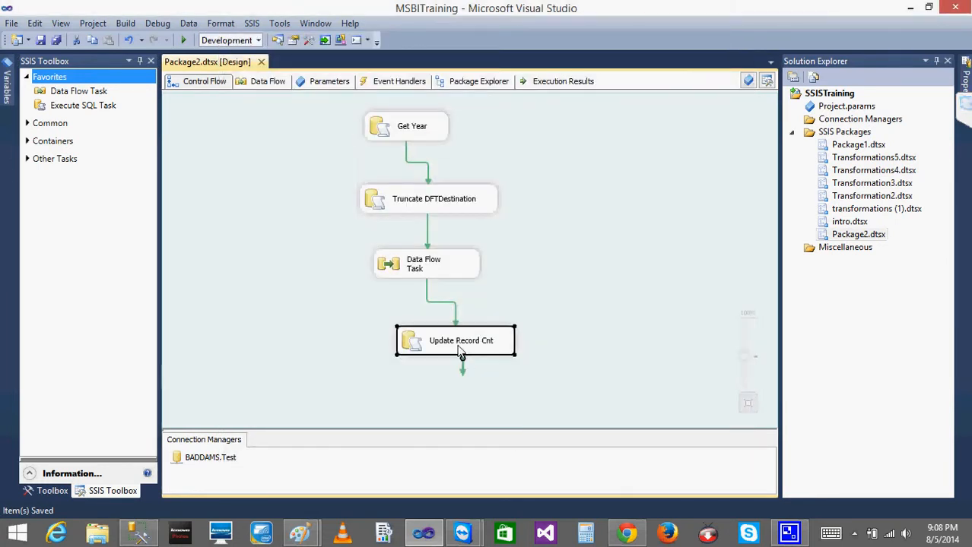
pyautogui.click(268, 152)
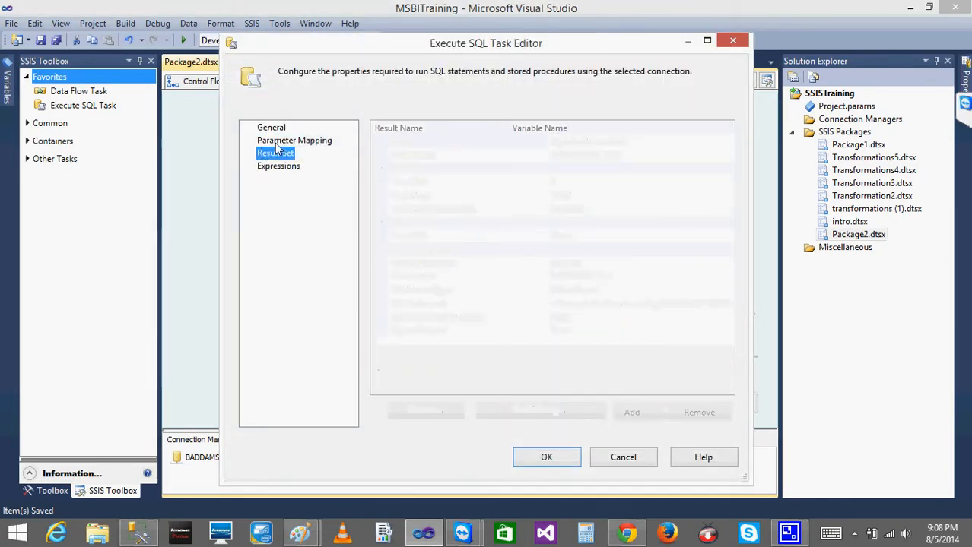
pyautogui.click(279, 142)
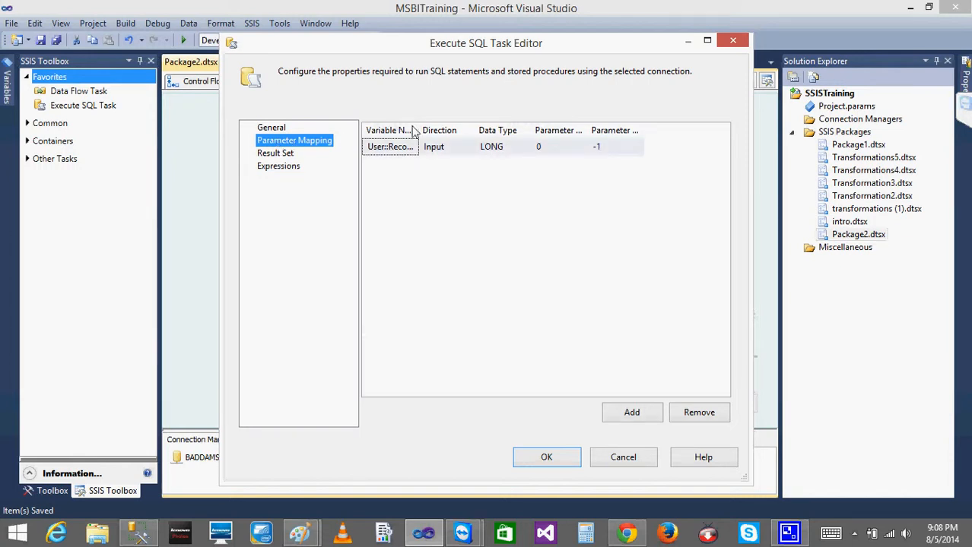
pyautogui.moveTo(419, 132); pyautogui.dragTo(485, 133)
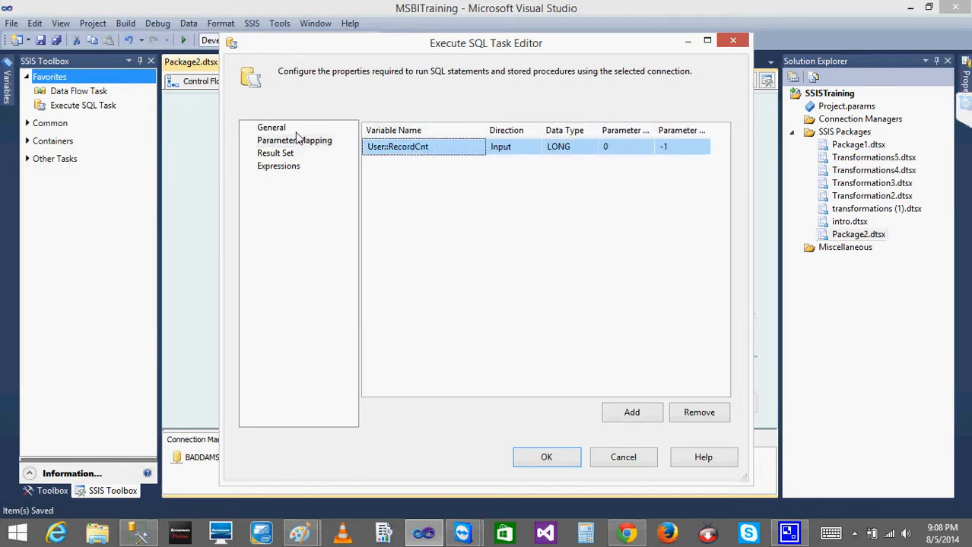
pyautogui.click(404, 152)
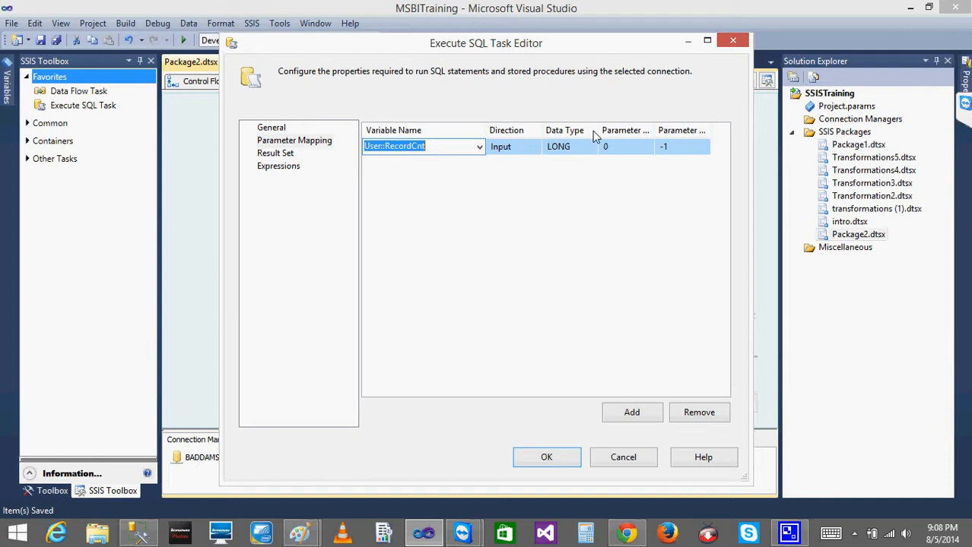
# Read the full SQL statement of the Update Record Cnt task and close its query and editor windows without changes
pyautogui.click(266, 129)
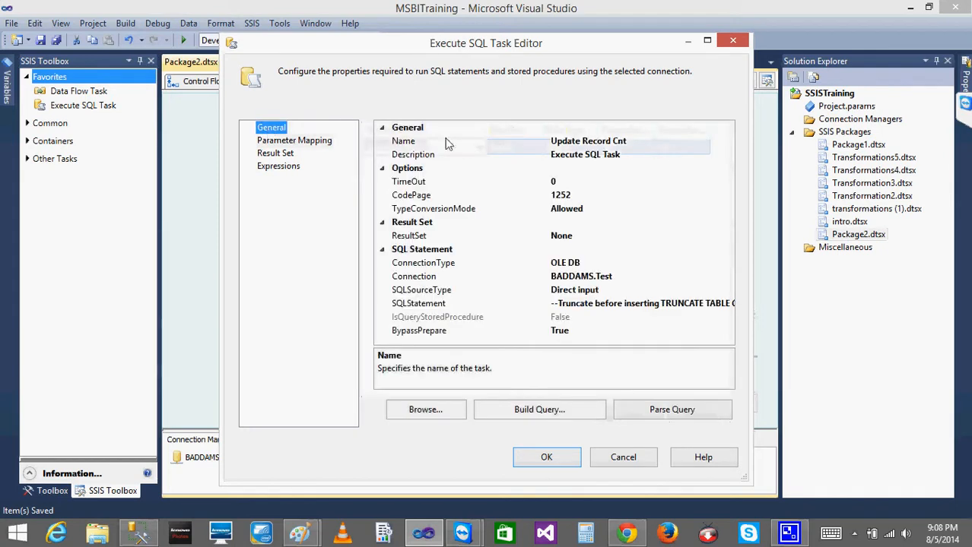
pyautogui.click(671, 307)
pyautogui.click(729, 308)
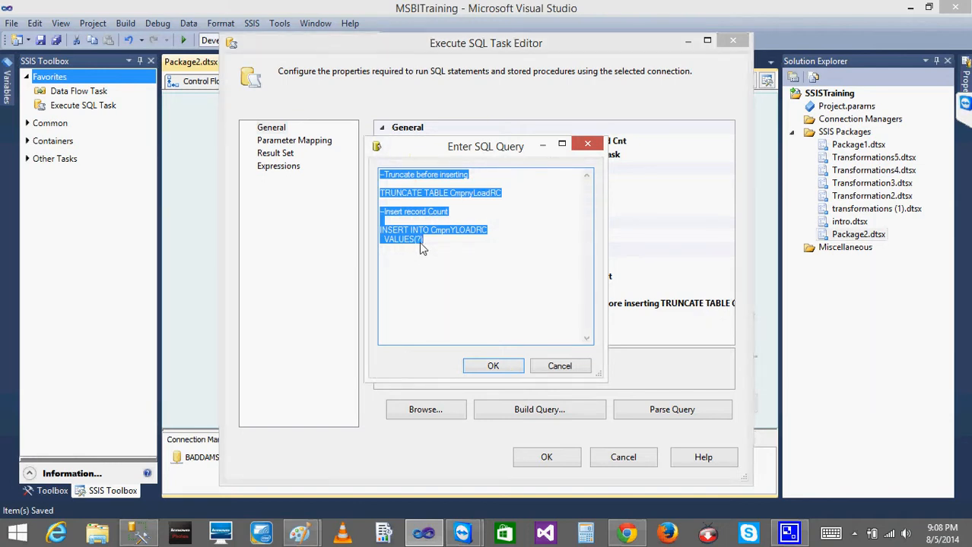
pyautogui.click(418, 243)
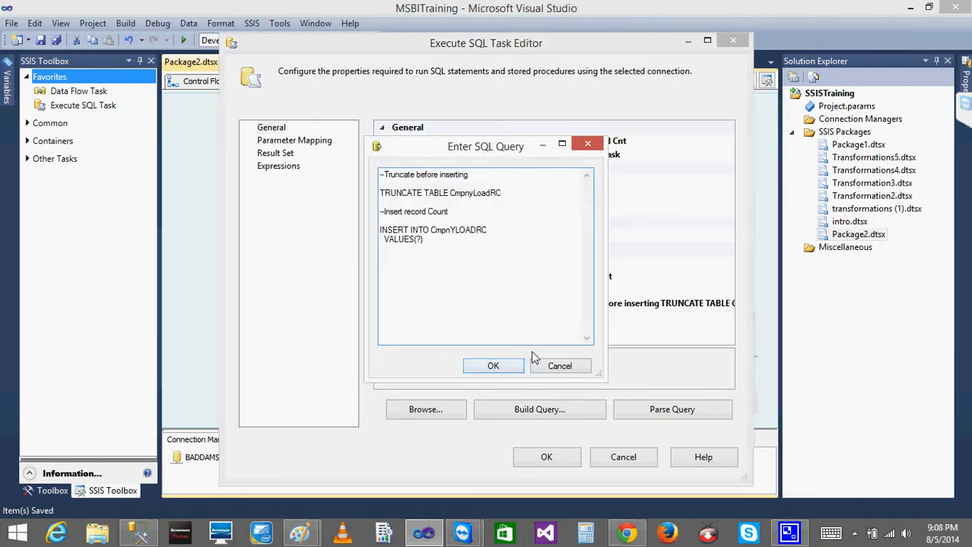
pyautogui.click(564, 366)
pyautogui.click(624, 459)
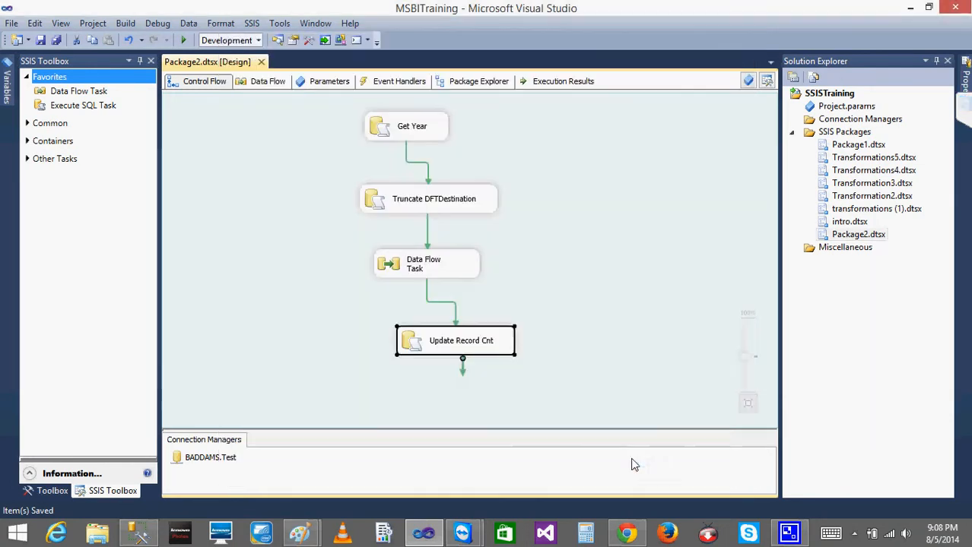
# Compare the result set mappings of the Get Year and Update Record Cnt tasks, cancelling out of both editors
pyautogui.click(390, 129)
pyautogui.doubleClick(390, 130)
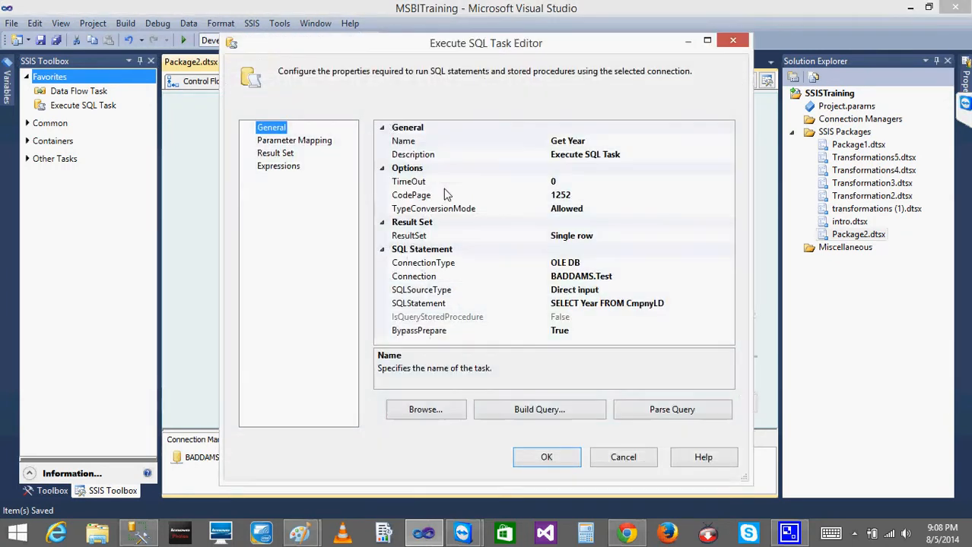
pyautogui.click(286, 153)
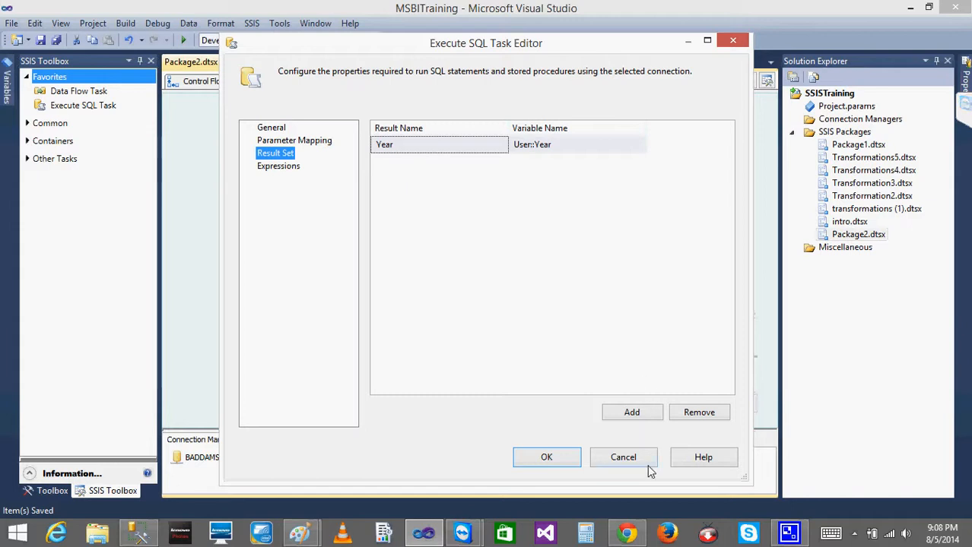
pyautogui.click(625, 458)
pyautogui.doubleClick(432, 343)
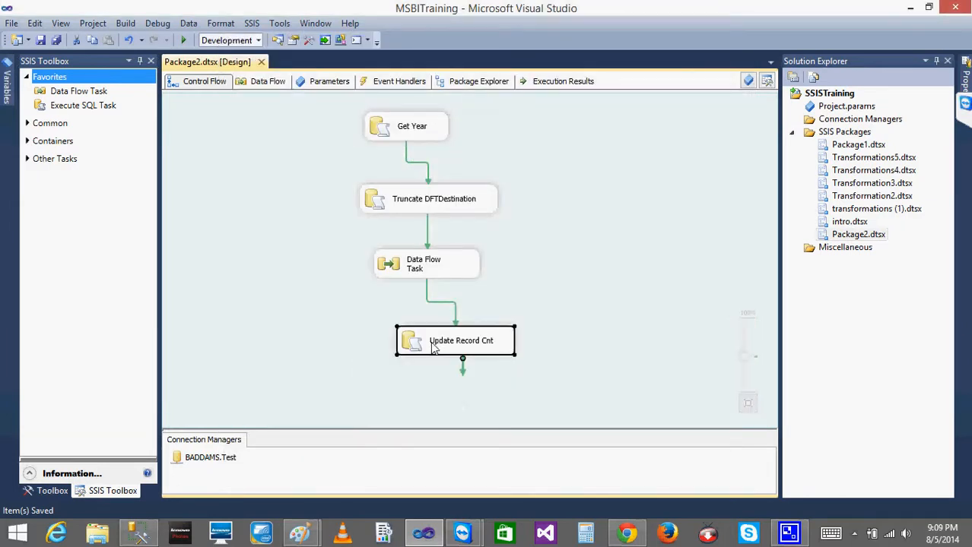
pyautogui.click(270, 155)
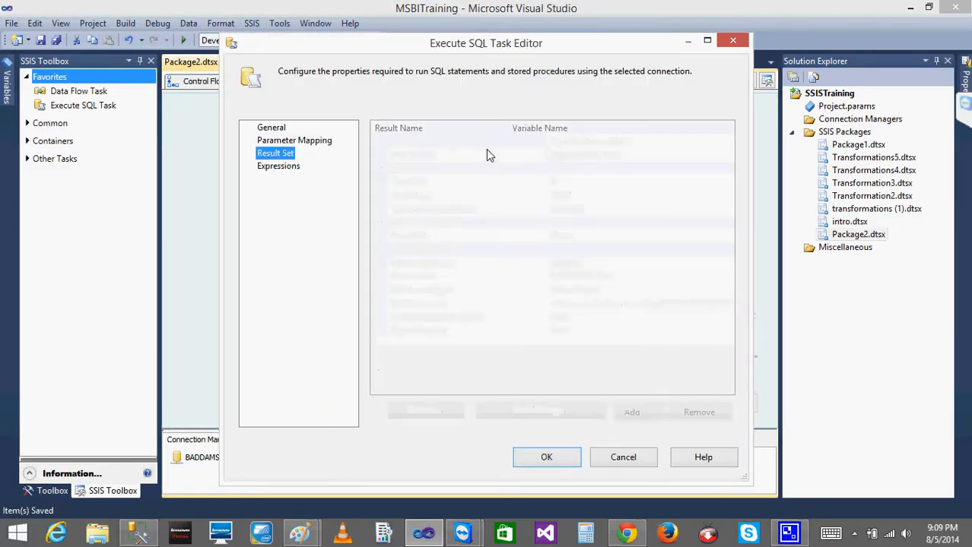
pyautogui.click(622, 459)
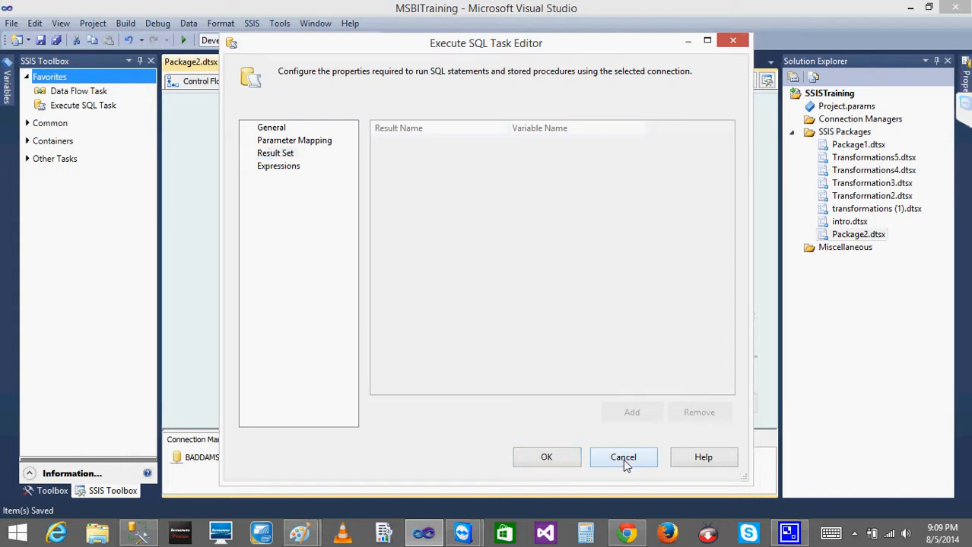
# Check the available ResultSet options for the Get Year task, keeping Single row, and view its result set mapping
pyautogui.doubleClick(406, 125)
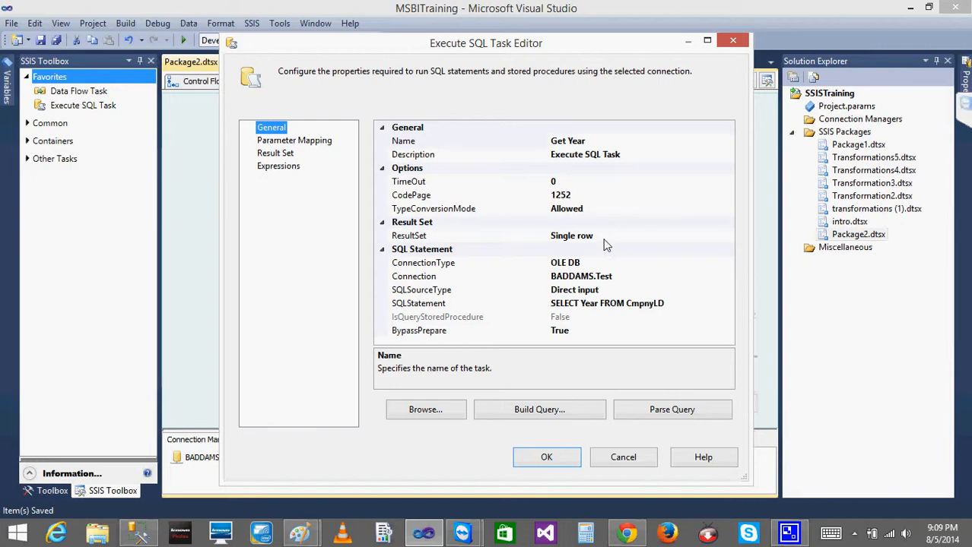
pyautogui.click(605, 243)
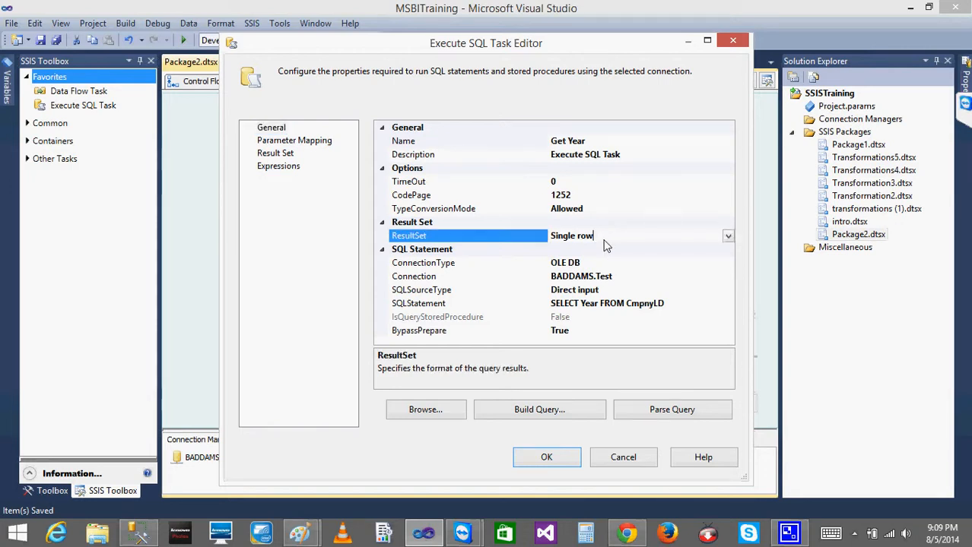
pyautogui.click(728, 237)
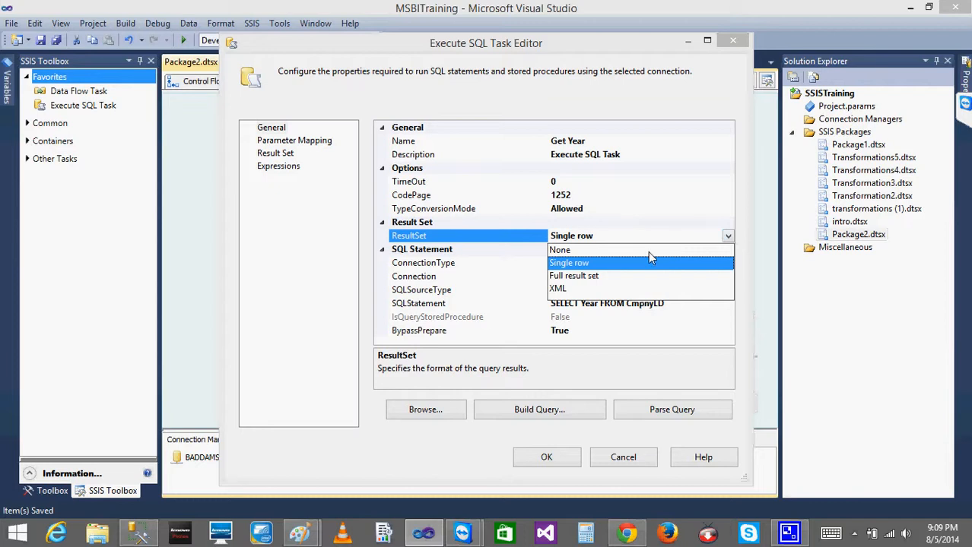
pyautogui.click(590, 241)
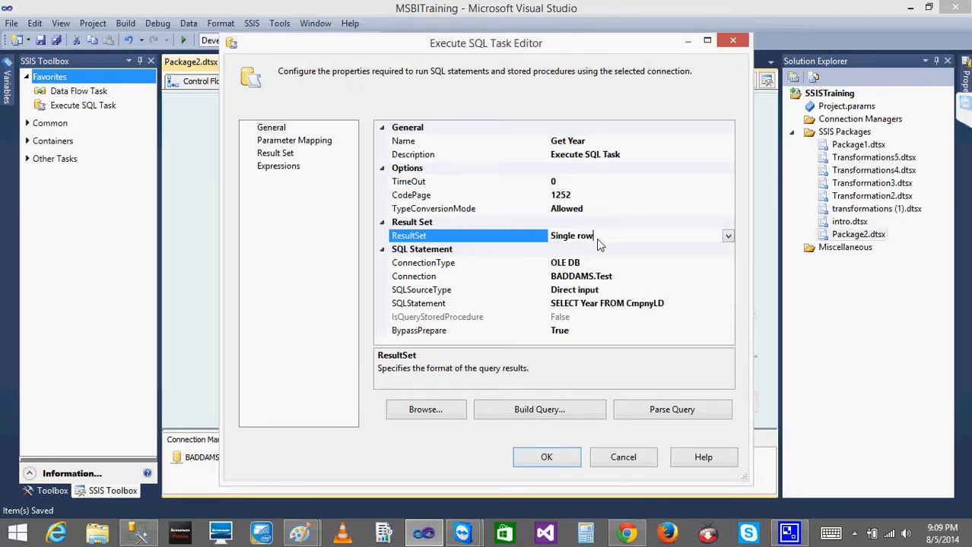
pyautogui.moveTo(598, 239); pyautogui.dragTo(540, 238)
pyautogui.click(261, 157)
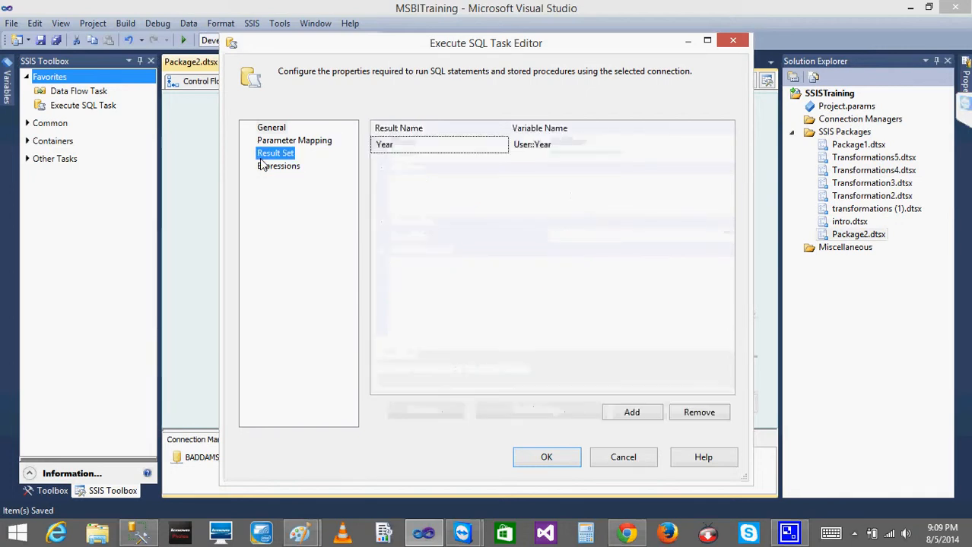
# Try setting the Get Year task's ResultSet to None, check its result set mapping page, and cancel the editor
pyautogui.click(272, 128)
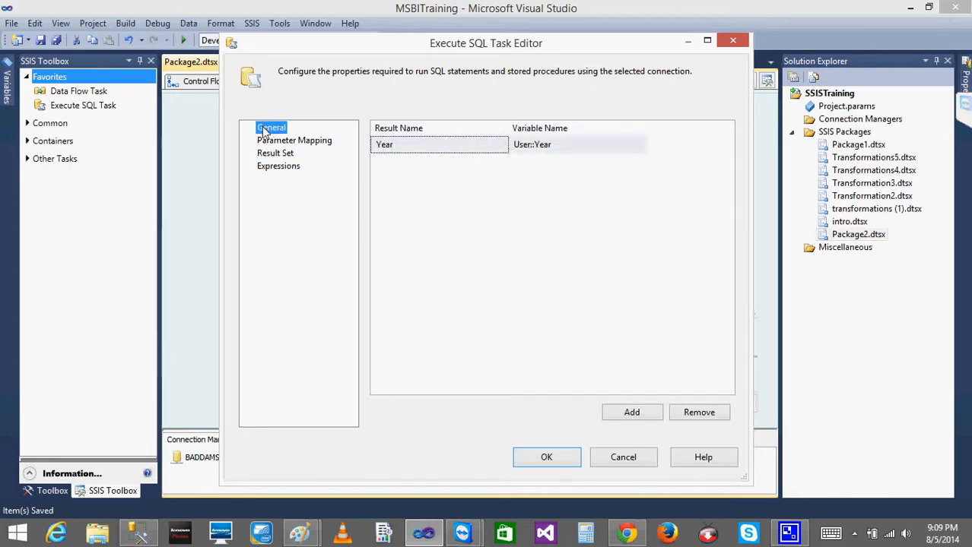
pyautogui.click(593, 237)
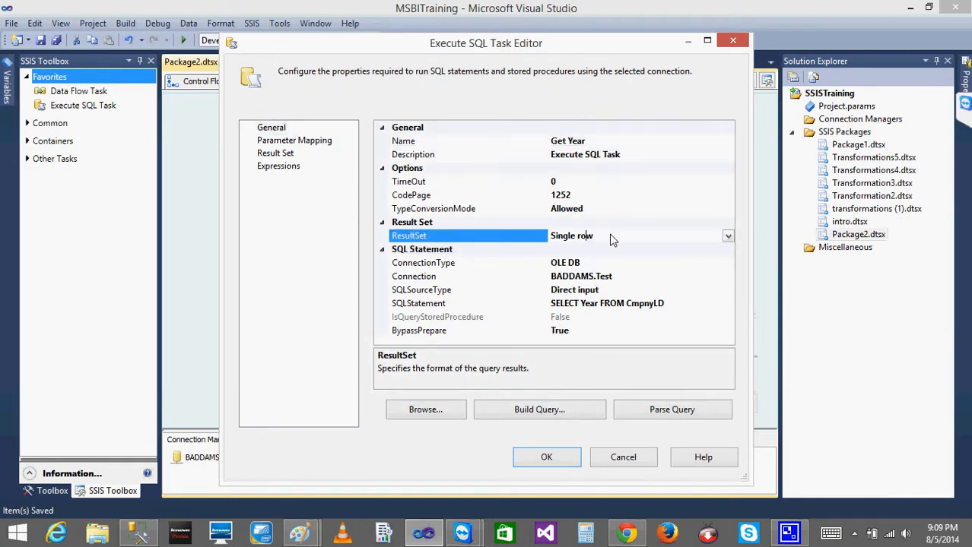
pyautogui.click(727, 236)
pyautogui.click(578, 251)
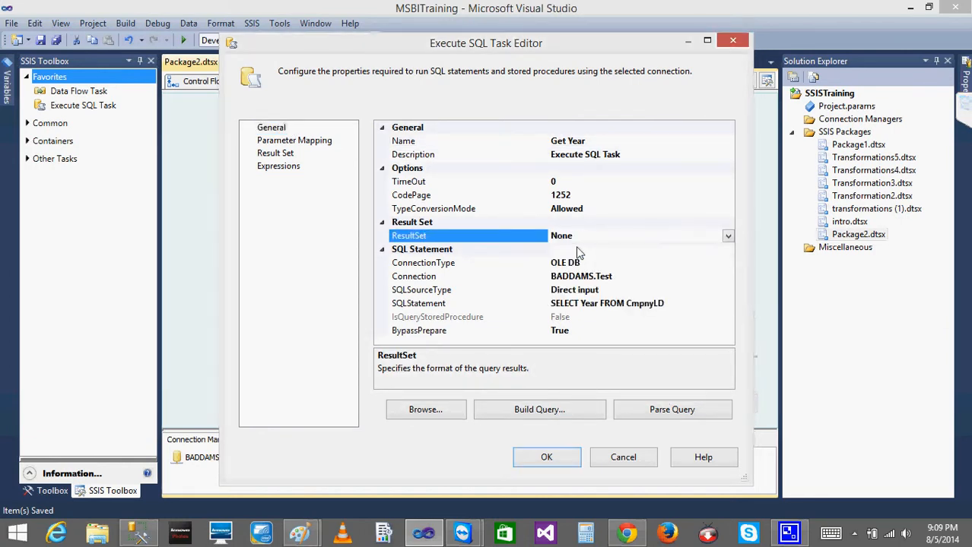
pyautogui.click(255, 156)
pyautogui.click(287, 153)
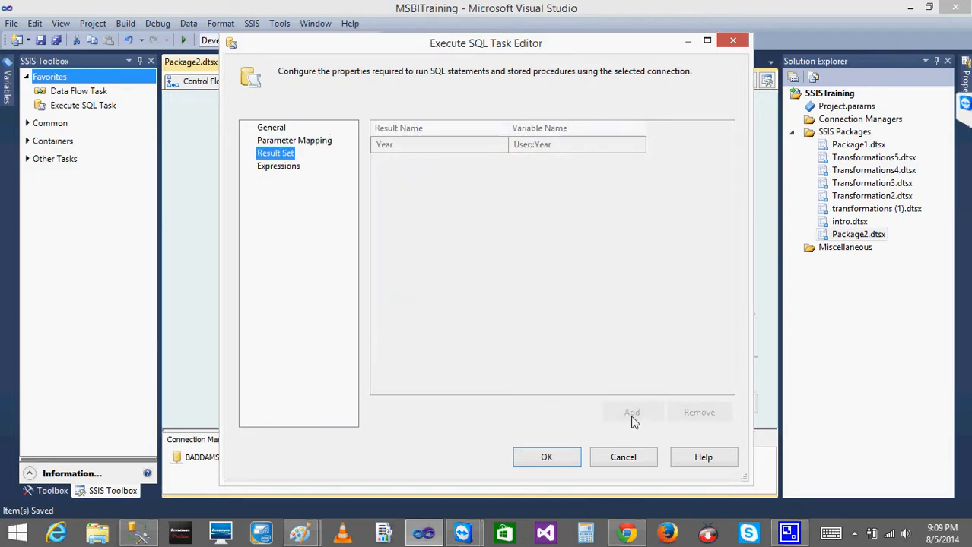
pyautogui.click(272, 129)
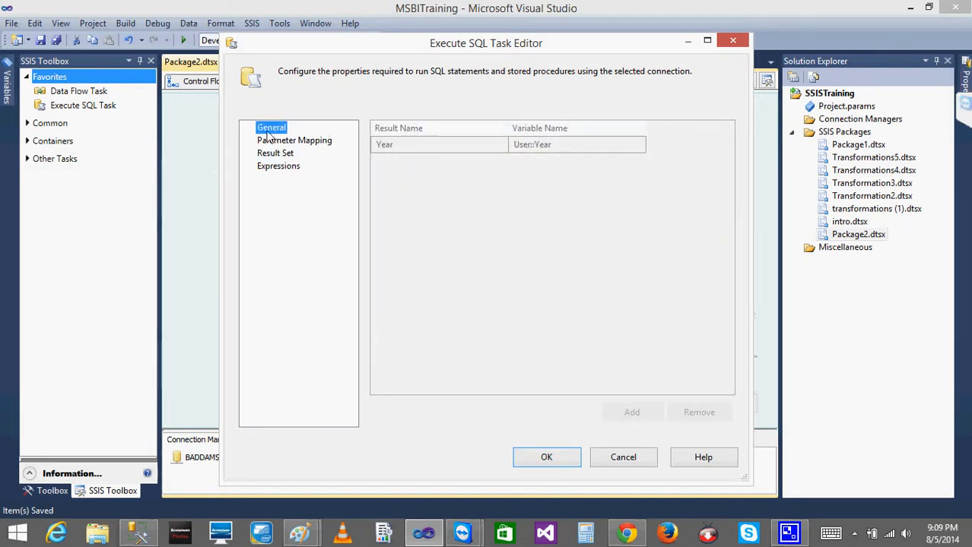
pyautogui.click(622, 457)
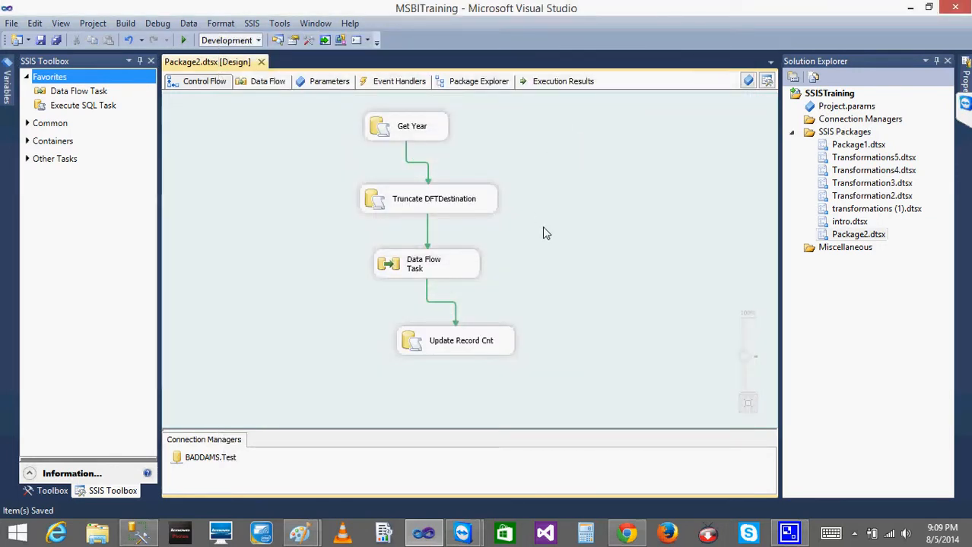
# Inspect the variable assigned to the Row Count transformation in the Data Flow Task, cancel its dialog, and return to the control flow
pyautogui.doubleClick(384, 265)
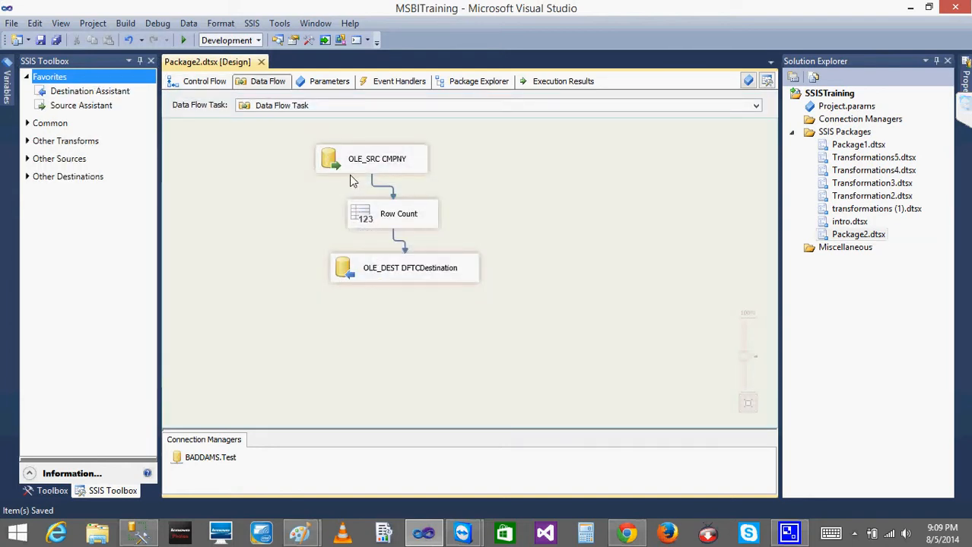
pyautogui.click(384, 260)
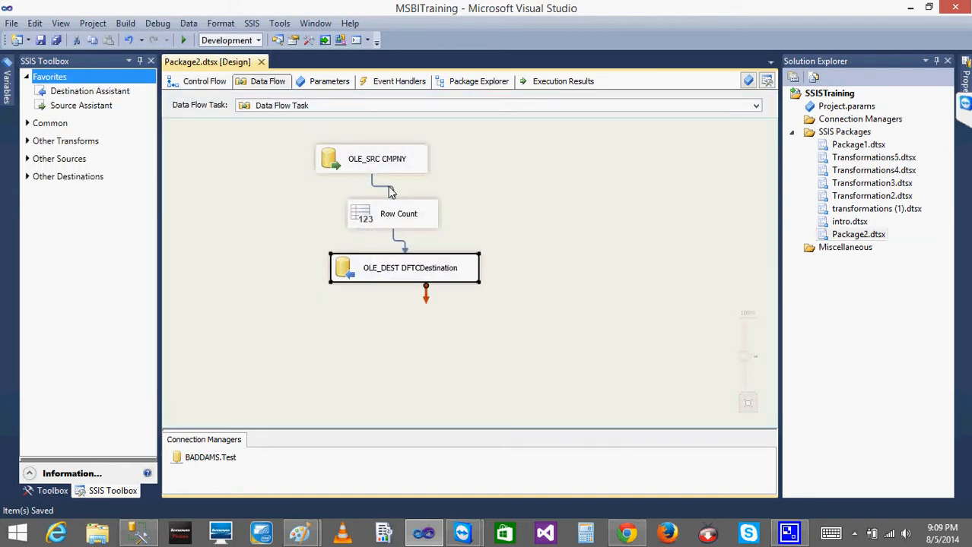
pyautogui.click(384, 215)
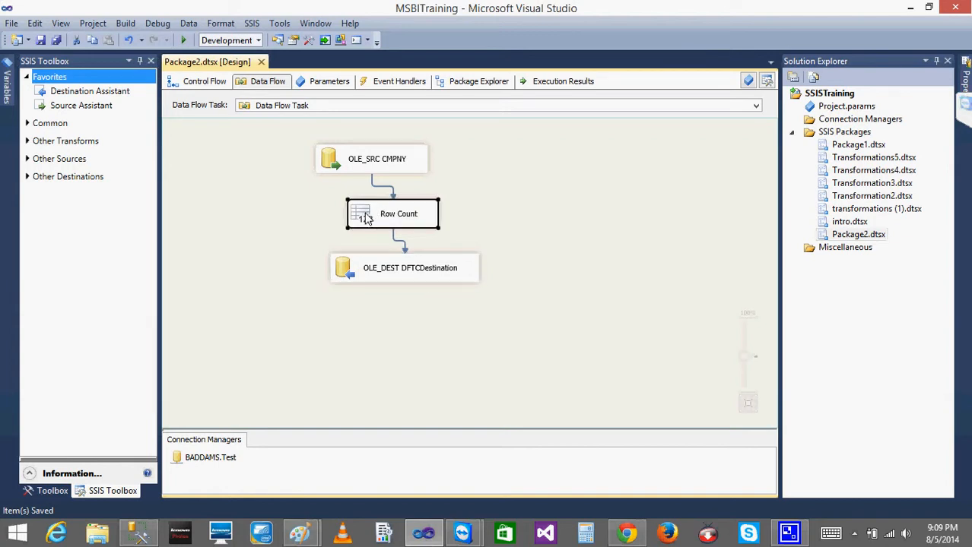
pyautogui.doubleClick(384, 215)
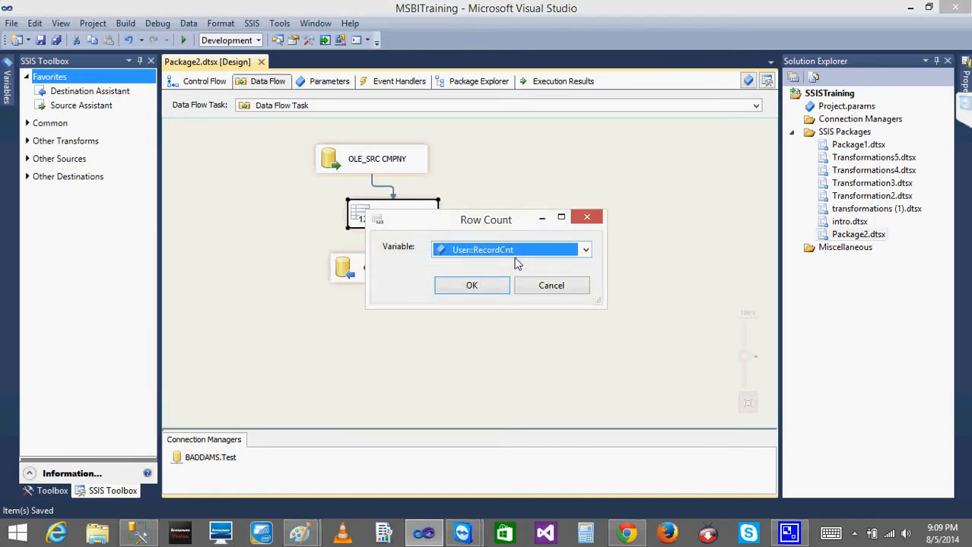
pyautogui.click(544, 286)
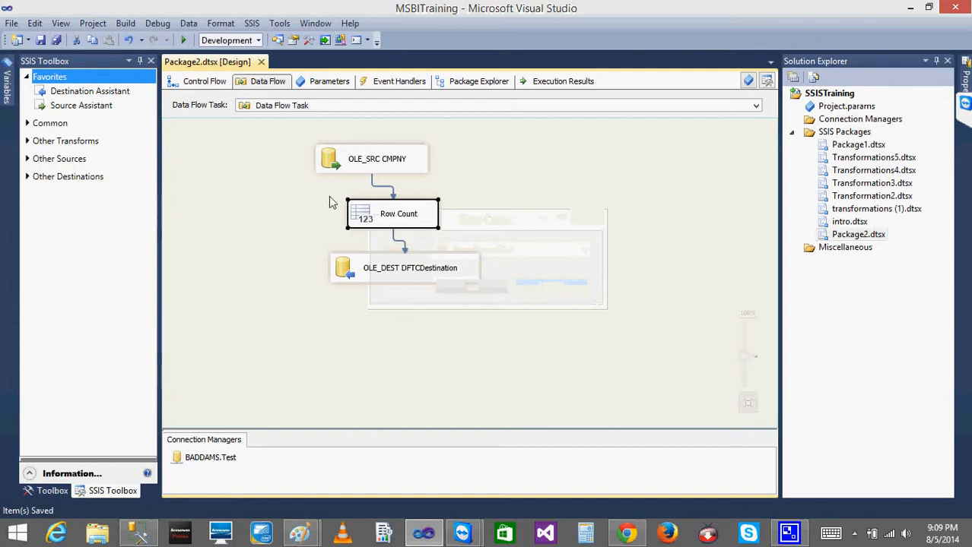
pyautogui.click(195, 85)
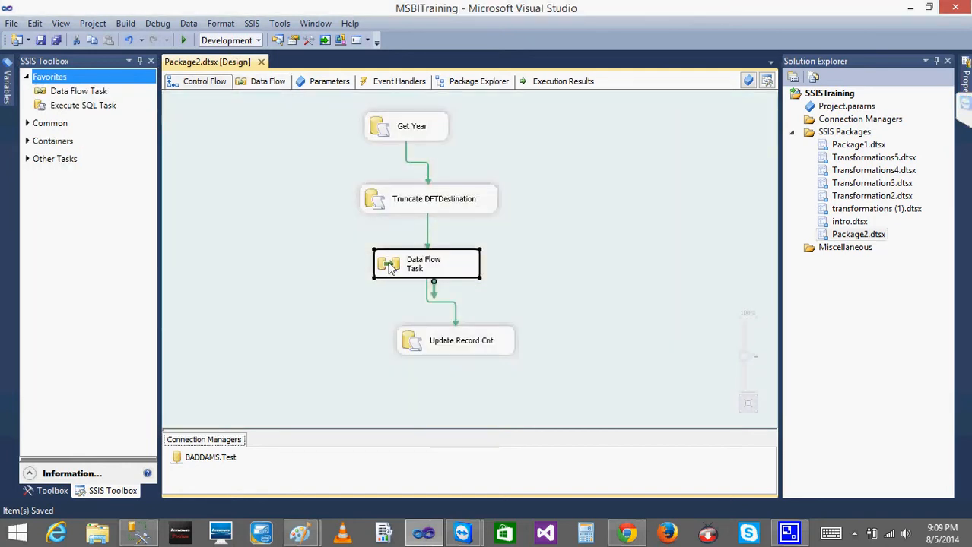
# Reopen the Data Flow Task and recheck the Row Count variable assignment, leaving it as is before going back to the control flow
pyautogui.doubleClick(388, 266)
pyautogui.doubleClick(360, 214)
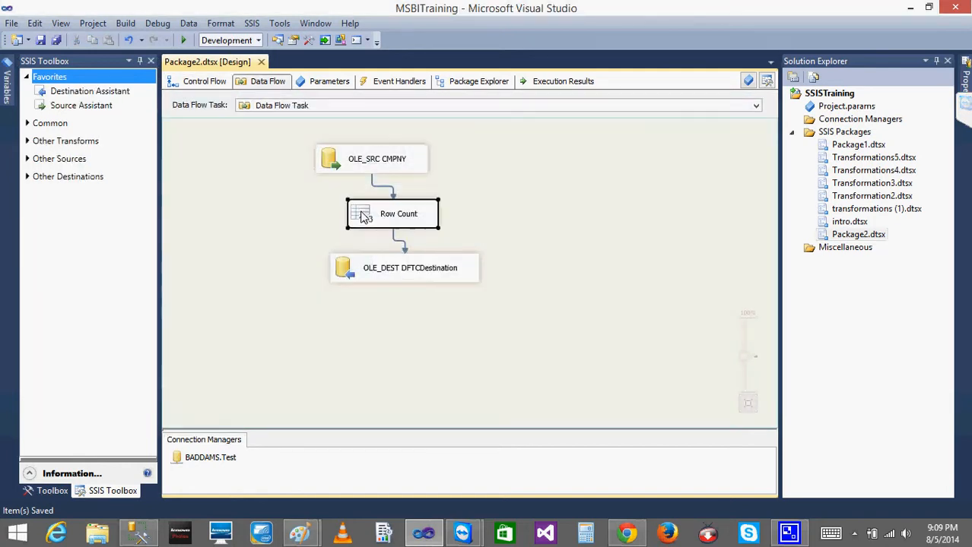
pyautogui.click(551, 288)
pyautogui.doubleClick(374, 221)
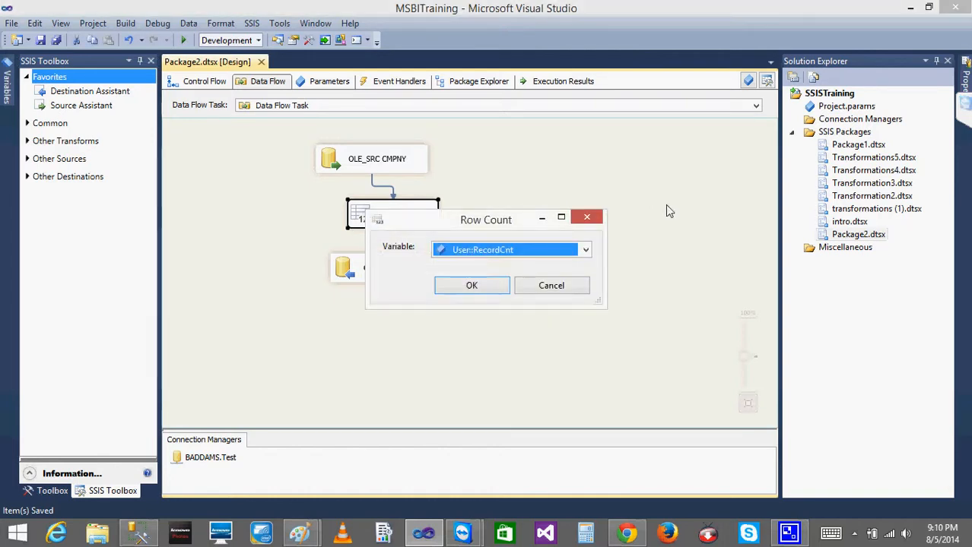
pyautogui.click(549, 288)
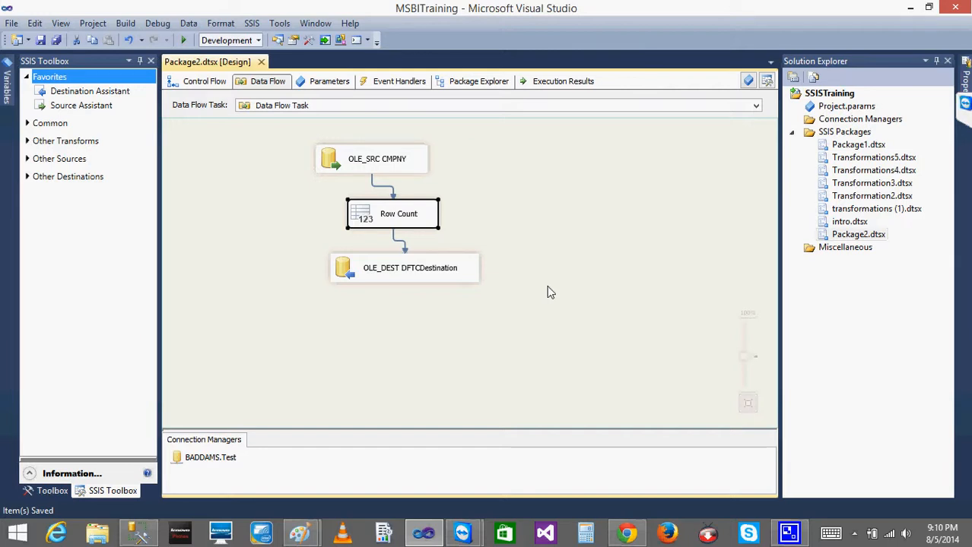
pyautogui.doubleClick(359, 215)
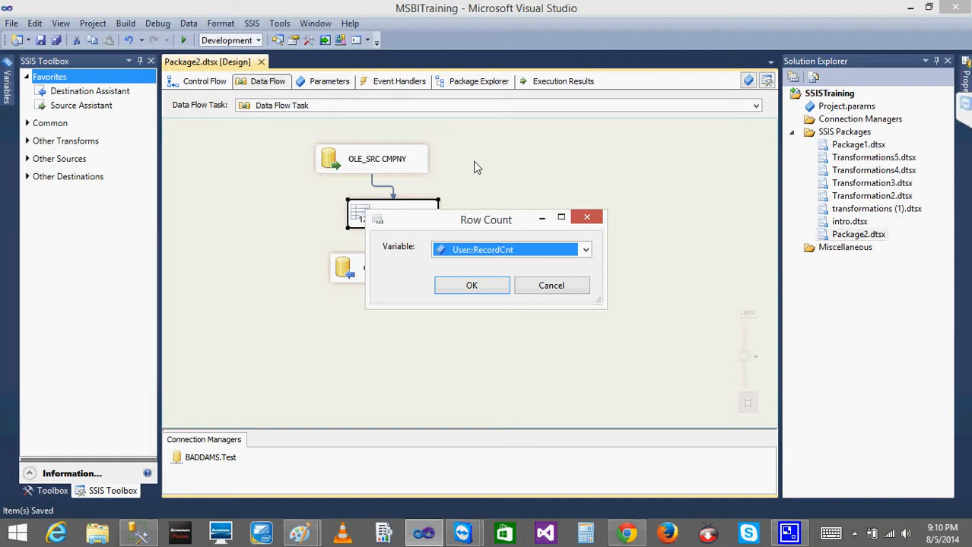
pyautogui.click(551, 287)
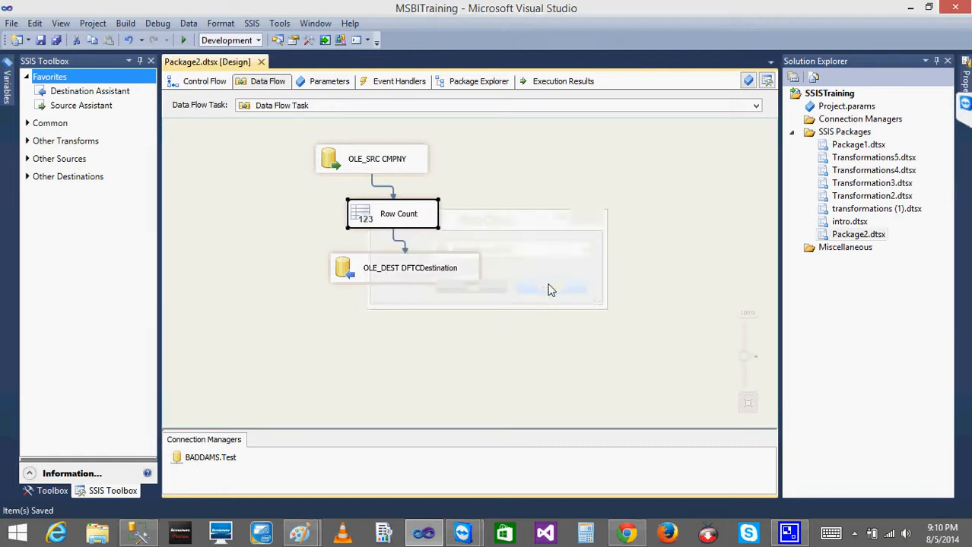
pyautogui.click(200, 81)
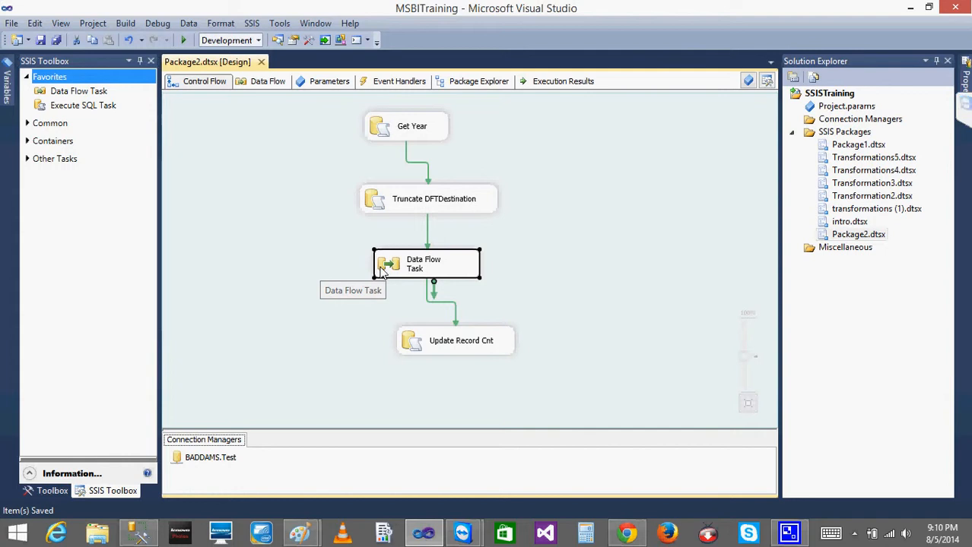
pyautogui.click(345, 262)
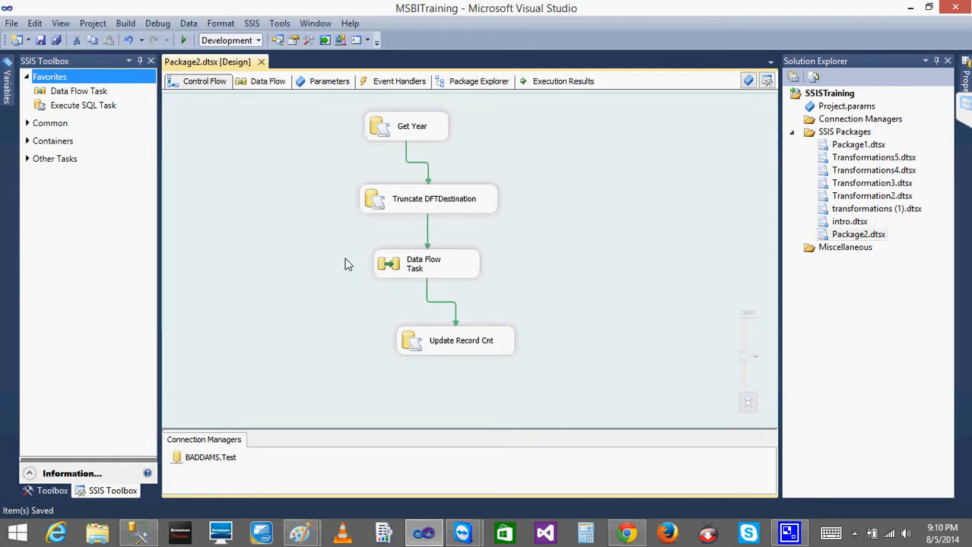
# Keep the Variables window docked open, auto-hide the SSIS Toolbox, and bring the variable names into view
pyautogui.click(400, 206)
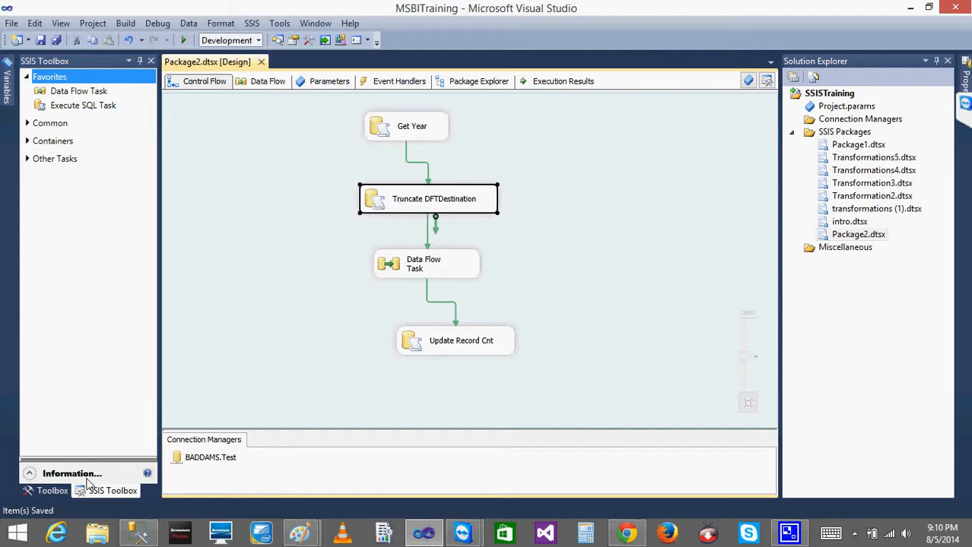
pyautogui.click(8, 83)
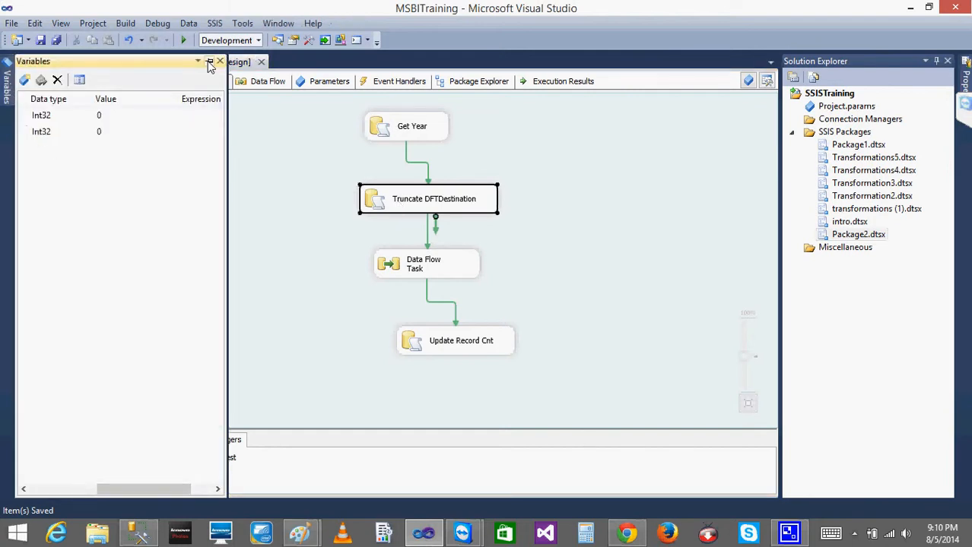
pyautogui.click(209, 61)
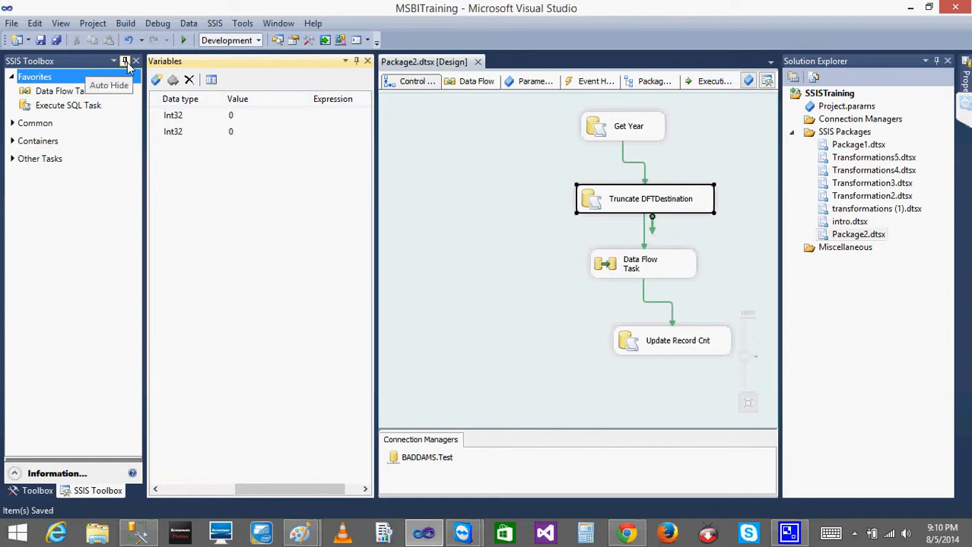
pyautogui.click(126, 61)
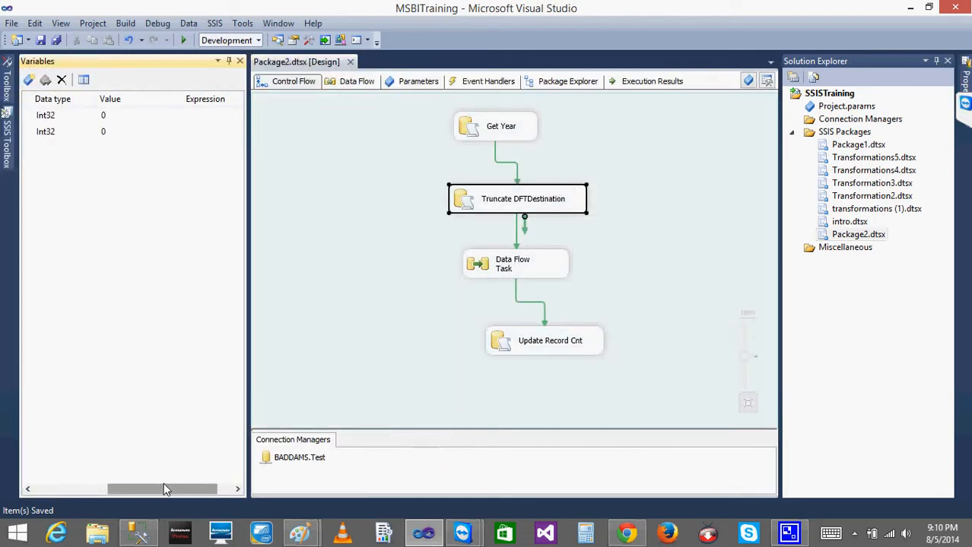
pyautogui.moveTo(165, 485); pyautogui.dragTo(125, 487)
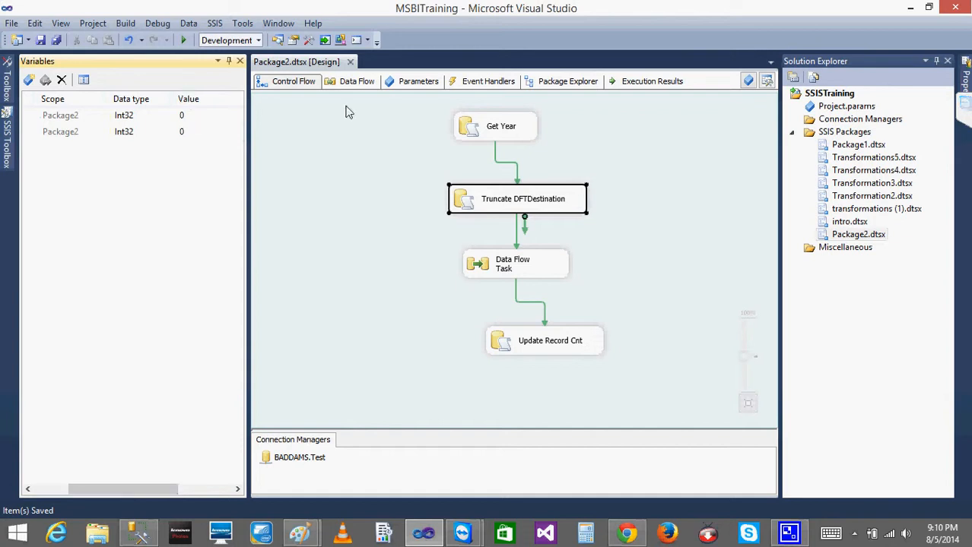
pyautogui.moveTo(146, 487); pyautogui.dragTo(78, 479)
# Review the Get Year task and the data flow alongside the Year and RecordCnt variables, closing the editor without changes
pyautogui.doubleClick(494, 131)
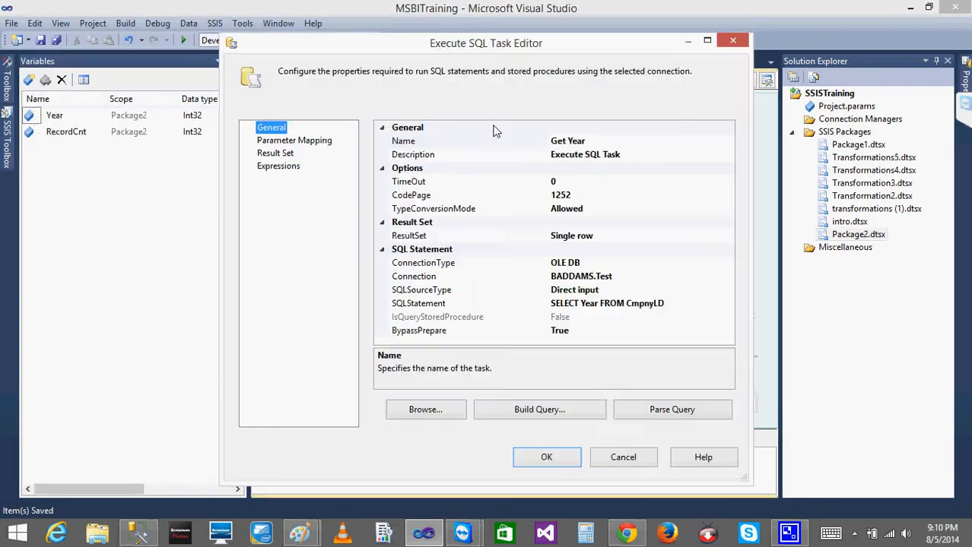
pyautogui.click(640, 460)
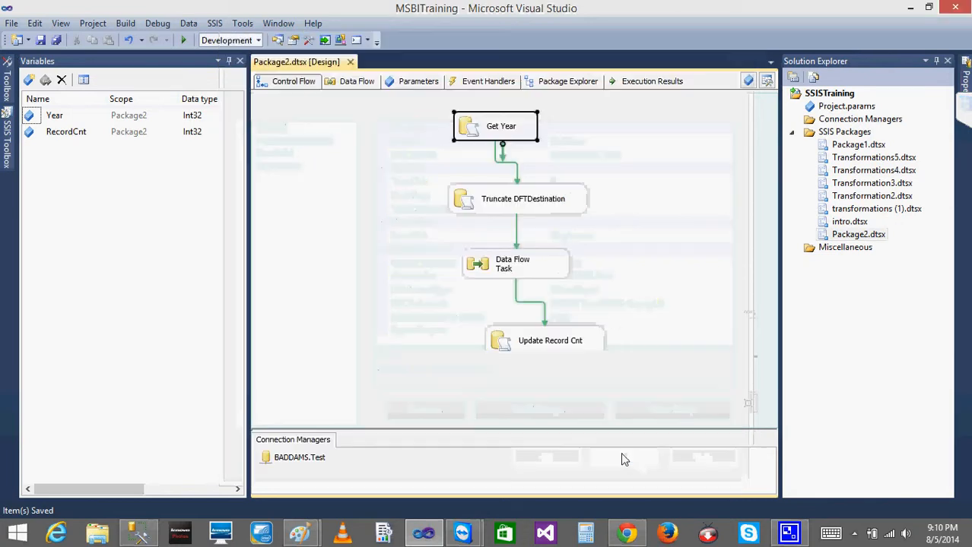
pyautogui.click(44, 131)
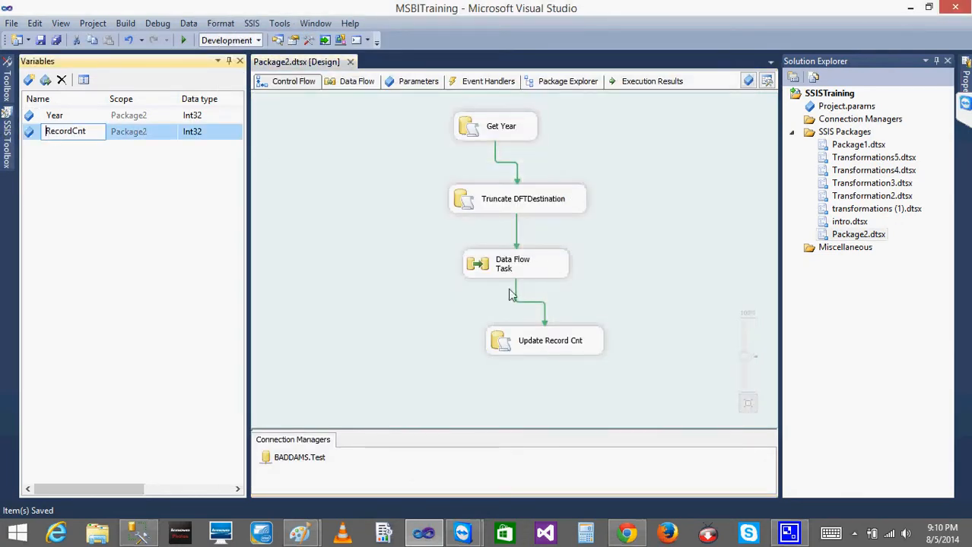
pyautogui.doubleClick(478, 264)
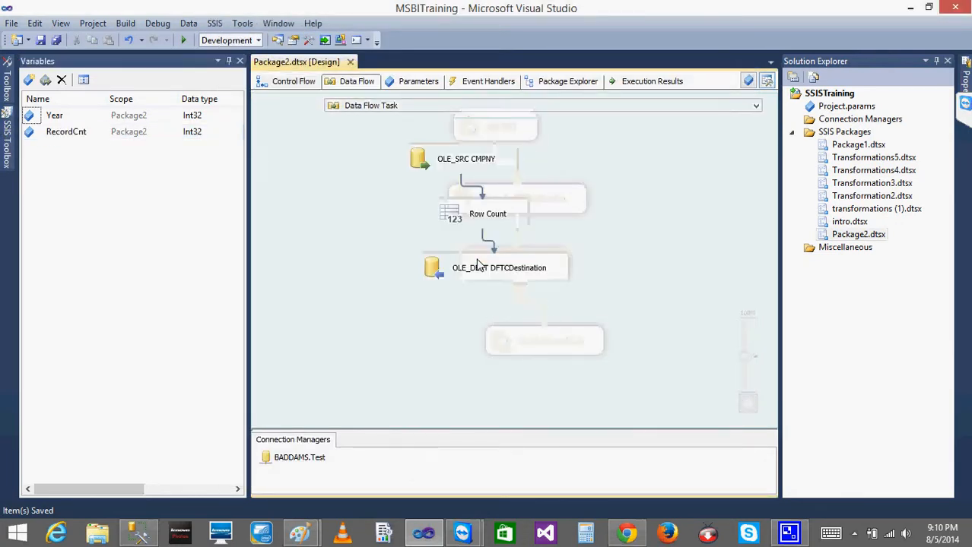
pyautogui.click(291, 82)
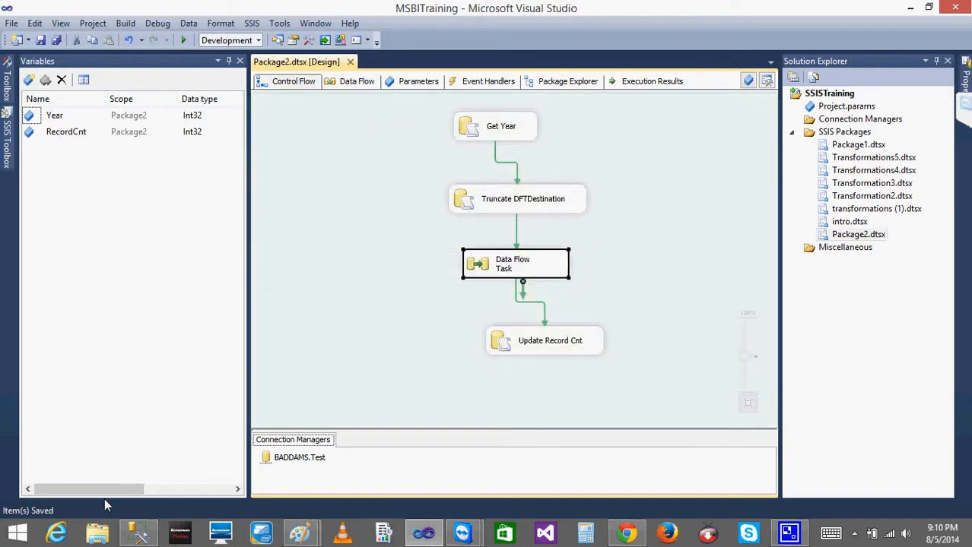
pyautogui.moveTo(98, 492)
pyautogui.mouseDown()
pyautogui.moveTo(214, 490)
pyautogui.moveTo(97, 492)
pyautogui.mouseUp()
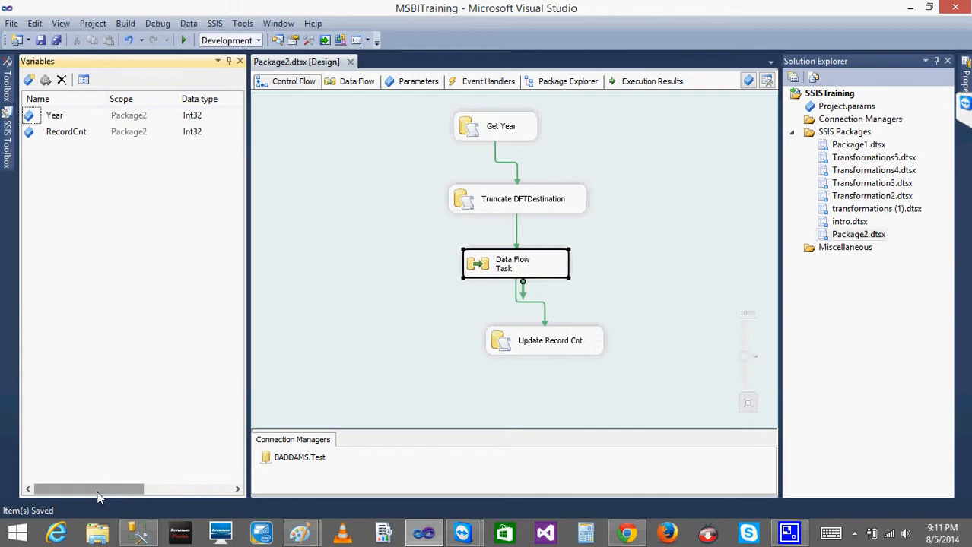
# Enable a breakpoint on the Get Year task that breaks when the container receives the OnPostExecute event
pyautogui.click(465, 136)
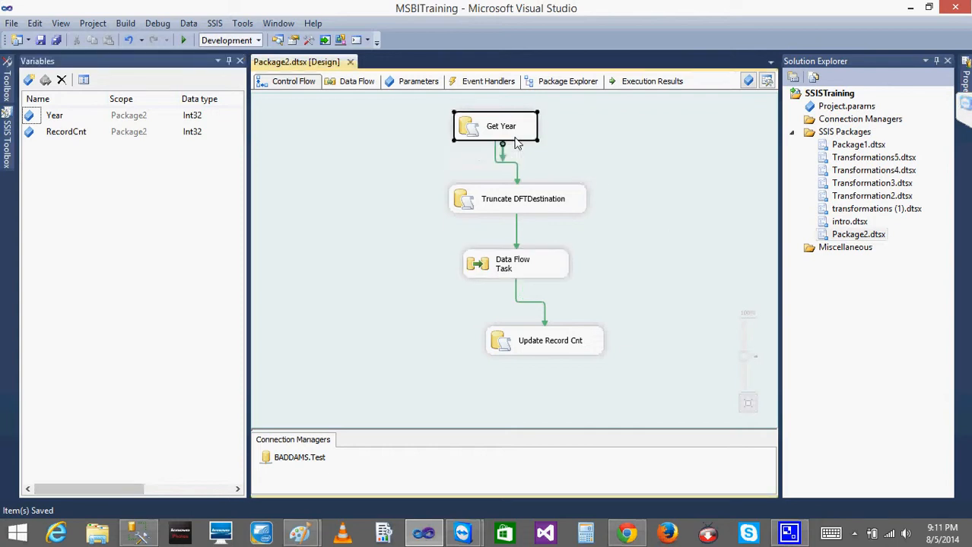
pyautogui.click(417, 130)
pyautogui.click(469, 132)
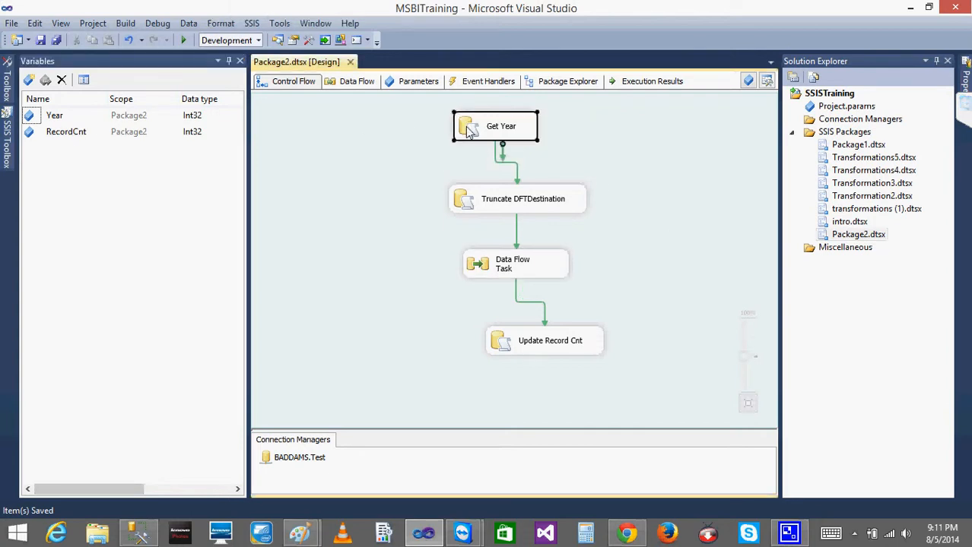
pyautogui.rightClick(469, 131)
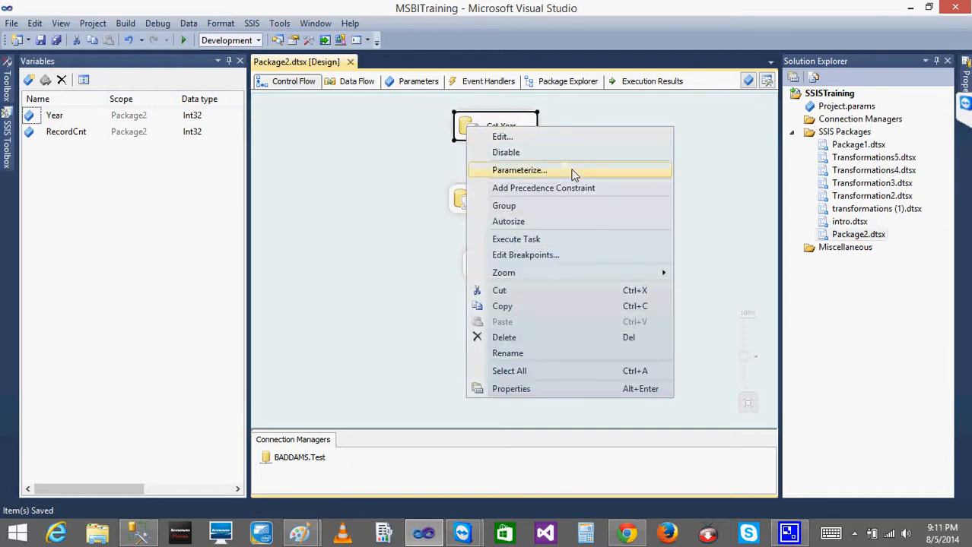
pyautogui.click(519, 256)
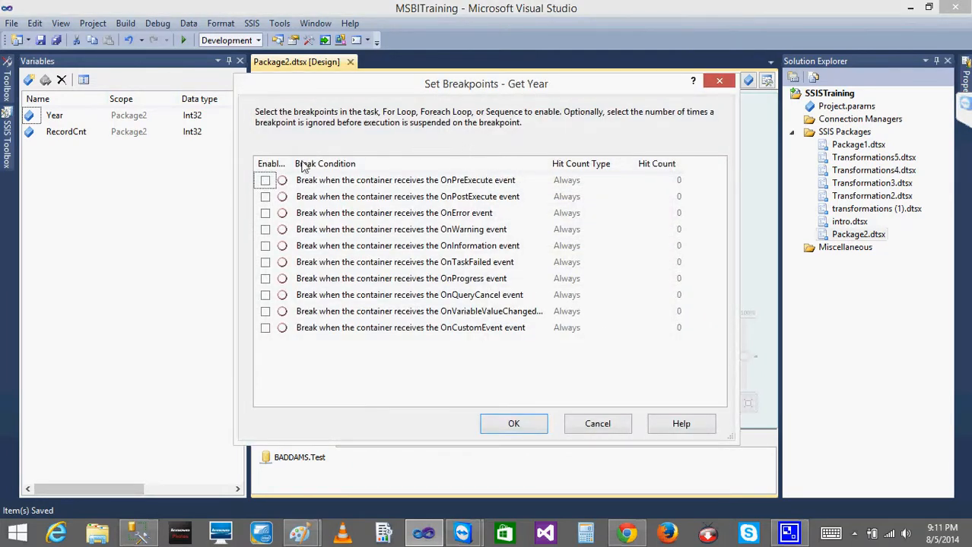
pyautogui.click(264, 197)
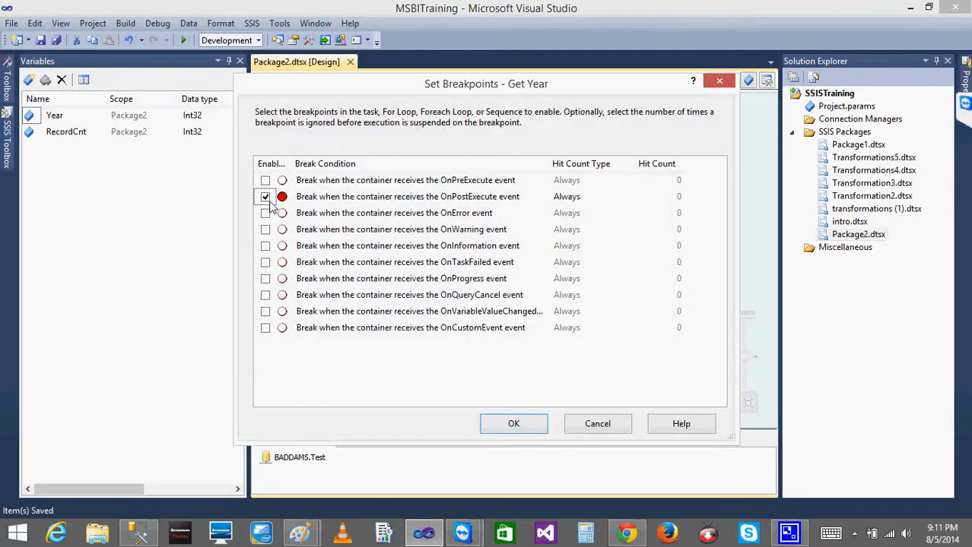
pyautogui.click(503, 431)
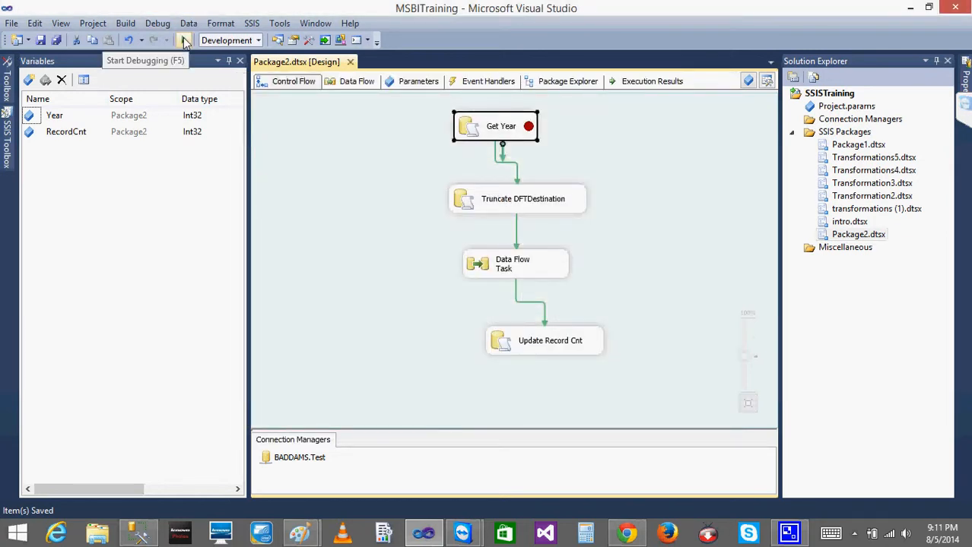
# Start debugging the package and inspect the User::Year variable in the Locals window at the Get Year breakpoint
pyautogui.click(184, 40)
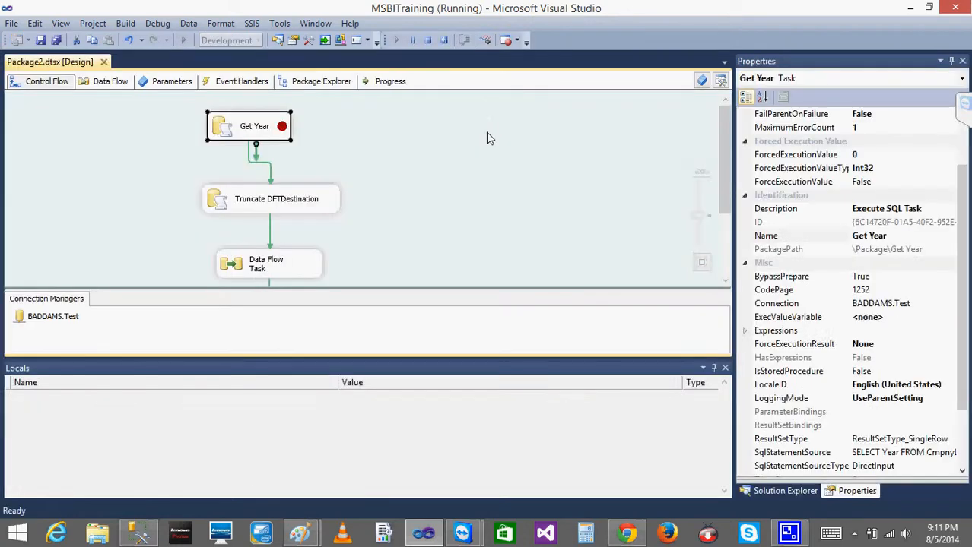
pyautogui.click(158, 23)
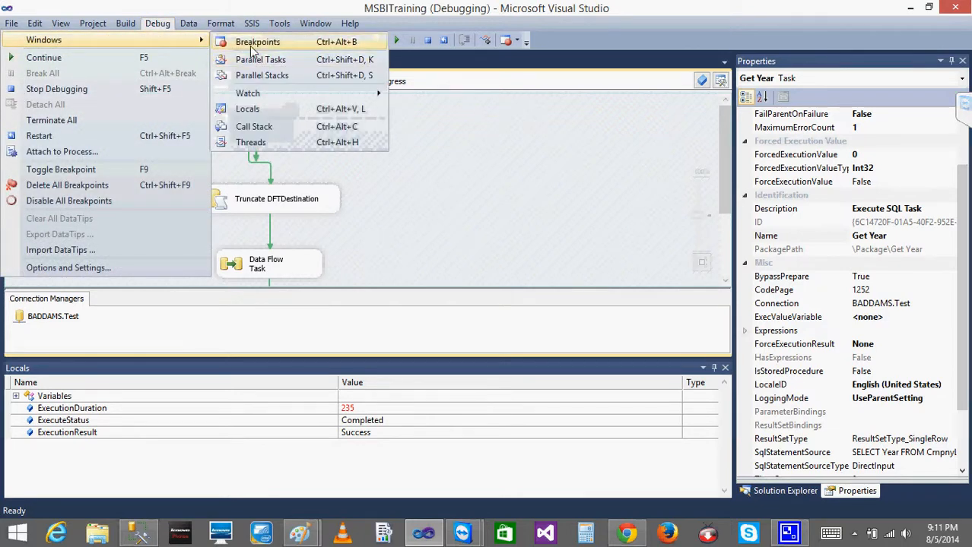
pyautogui.click(264, 110)
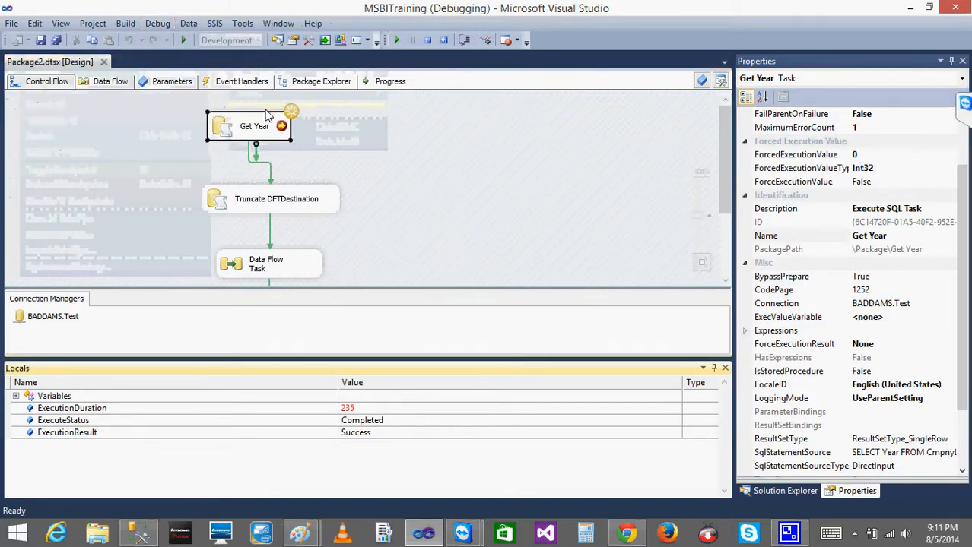
pyautogui.click(16, 397)
pyautogui.moveTo(724, 407); pyautogui.dragTo(733, 470)
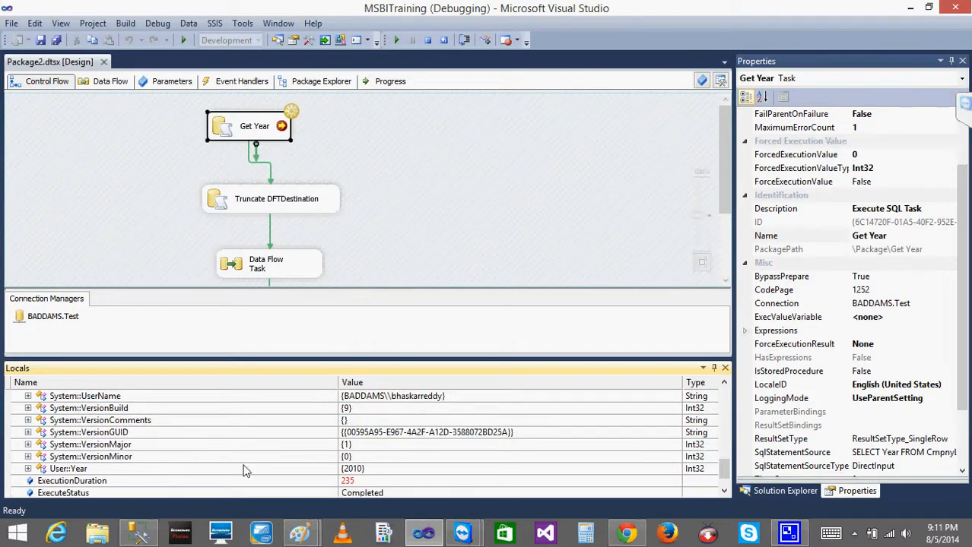
pyautogui.click(184, 460)
pyautogui.click(187, 468)
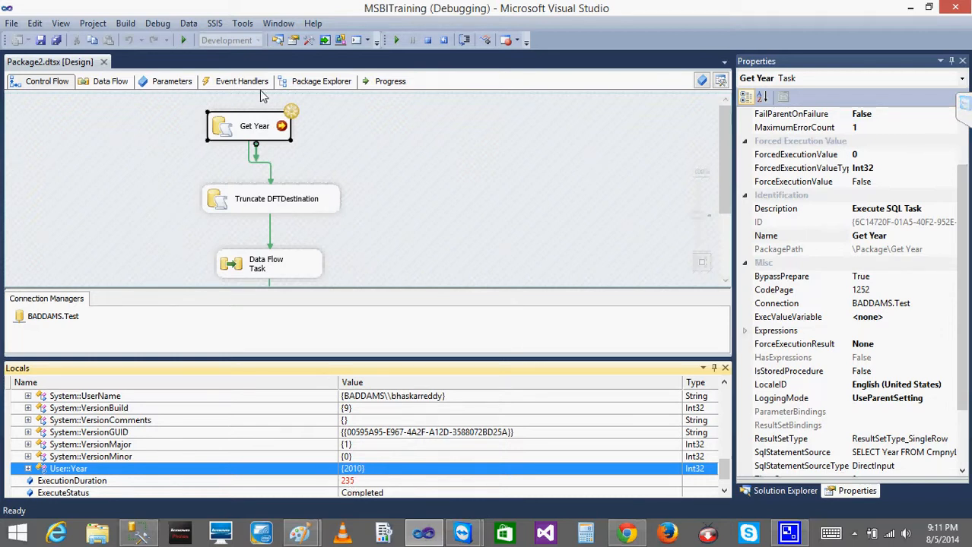
# Stop debugging and disable the OnPostExecute breakpoint on the Get Year task
pyautogui.click(427, 39)
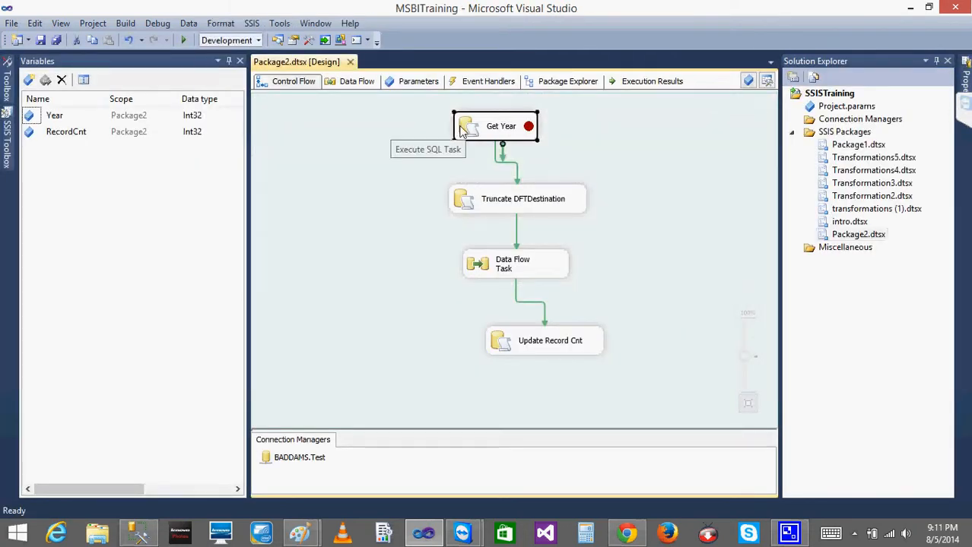
pyautogui.rightClick(463, 131)
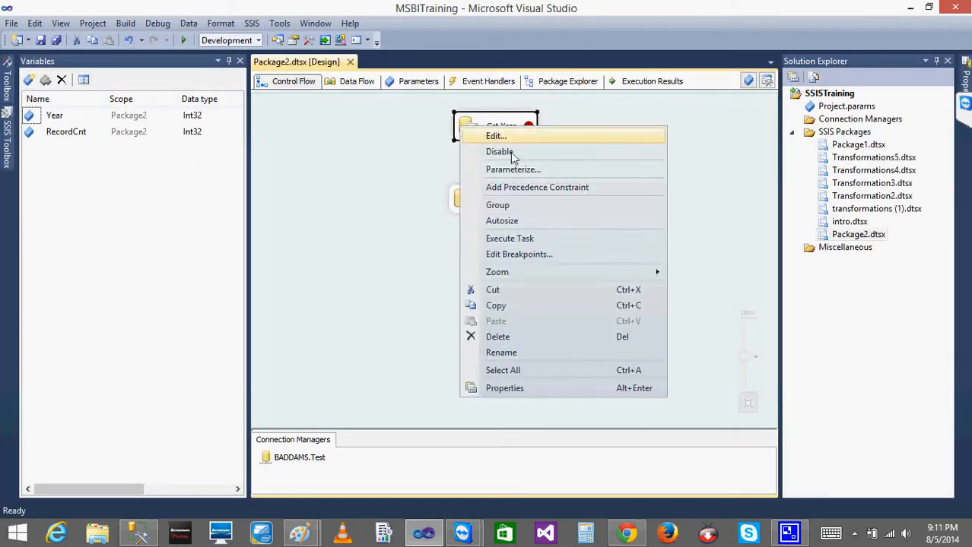
pyautogui.click(520, 256)
pyautogui.click(265, 197)
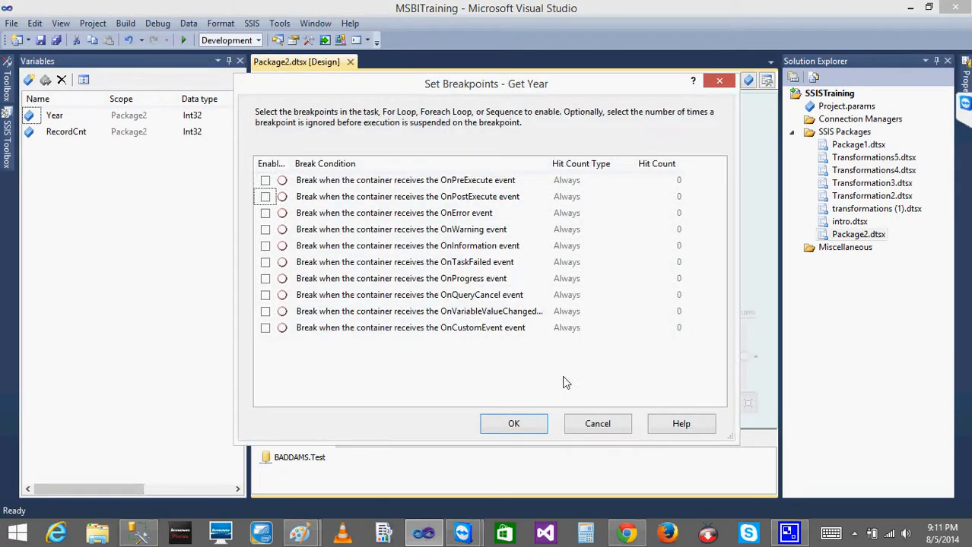
pyautogui.click(515, 424)
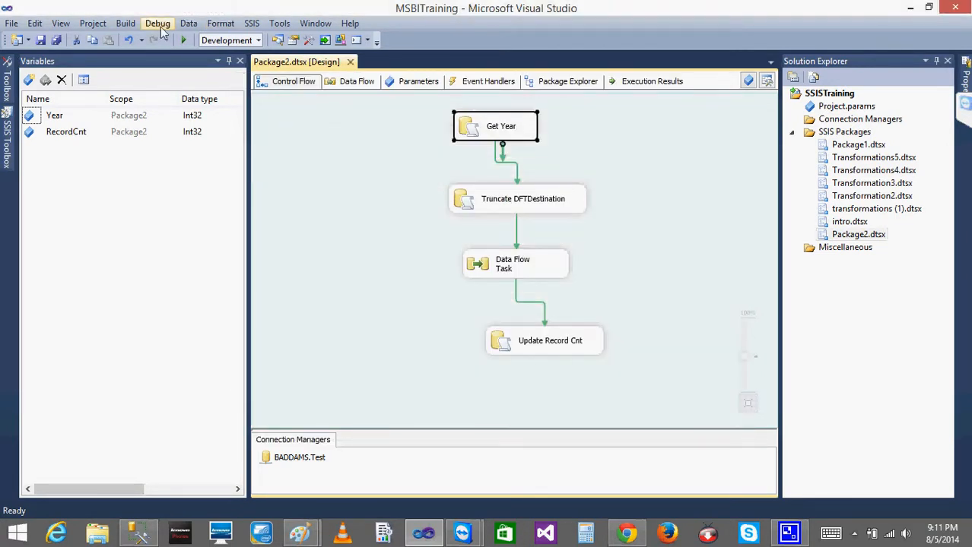
# Close the debugging options without choosing anything and save all the project's items
pyautogui.click(157, 24)
pyautogui.moveTo(182, 40)
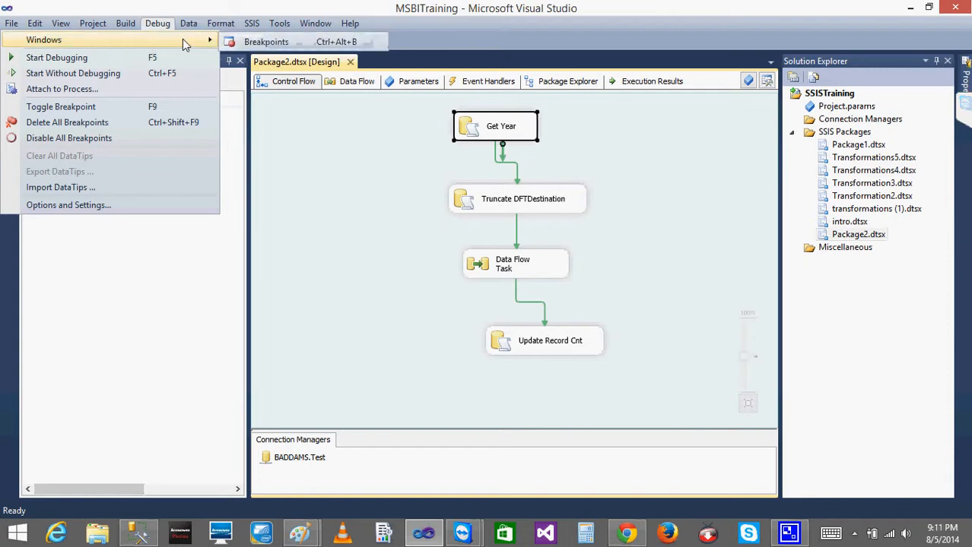
pyautogui.click(383, 178)
pyautogui.click(56, 40)
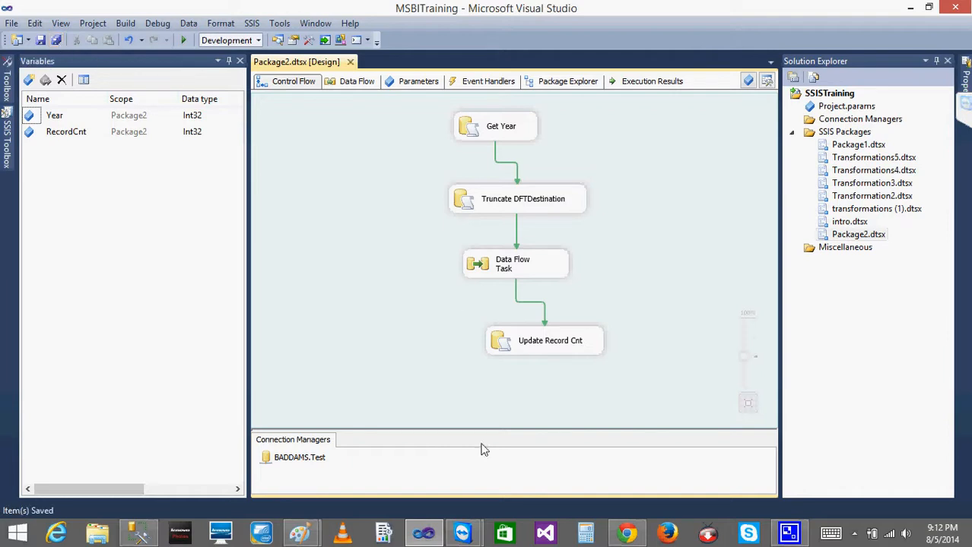
pyautogui.click(854, 533)
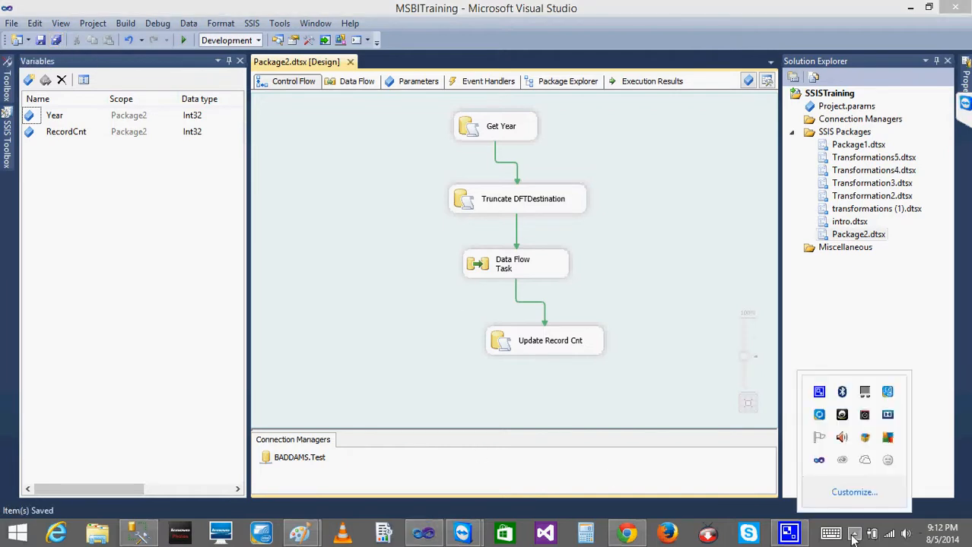